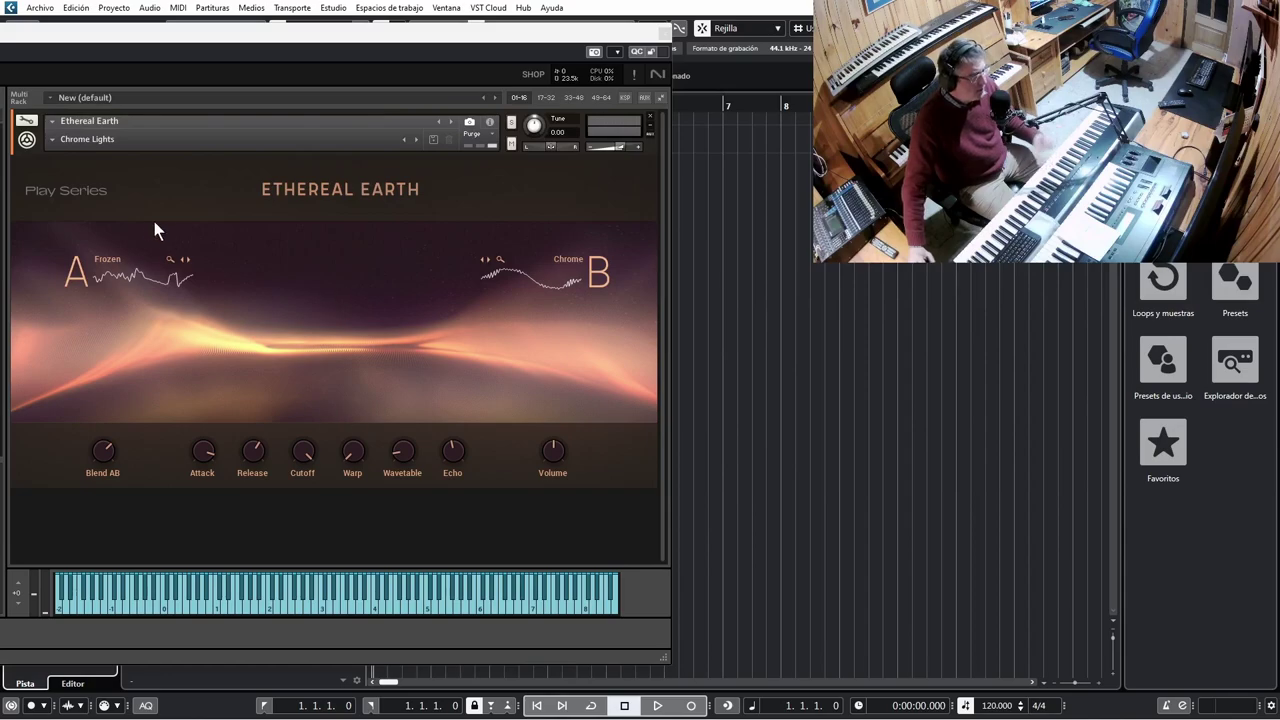
Open the sound source browser from layer A and switch it to the sources for layer B
left_click(114, 259)
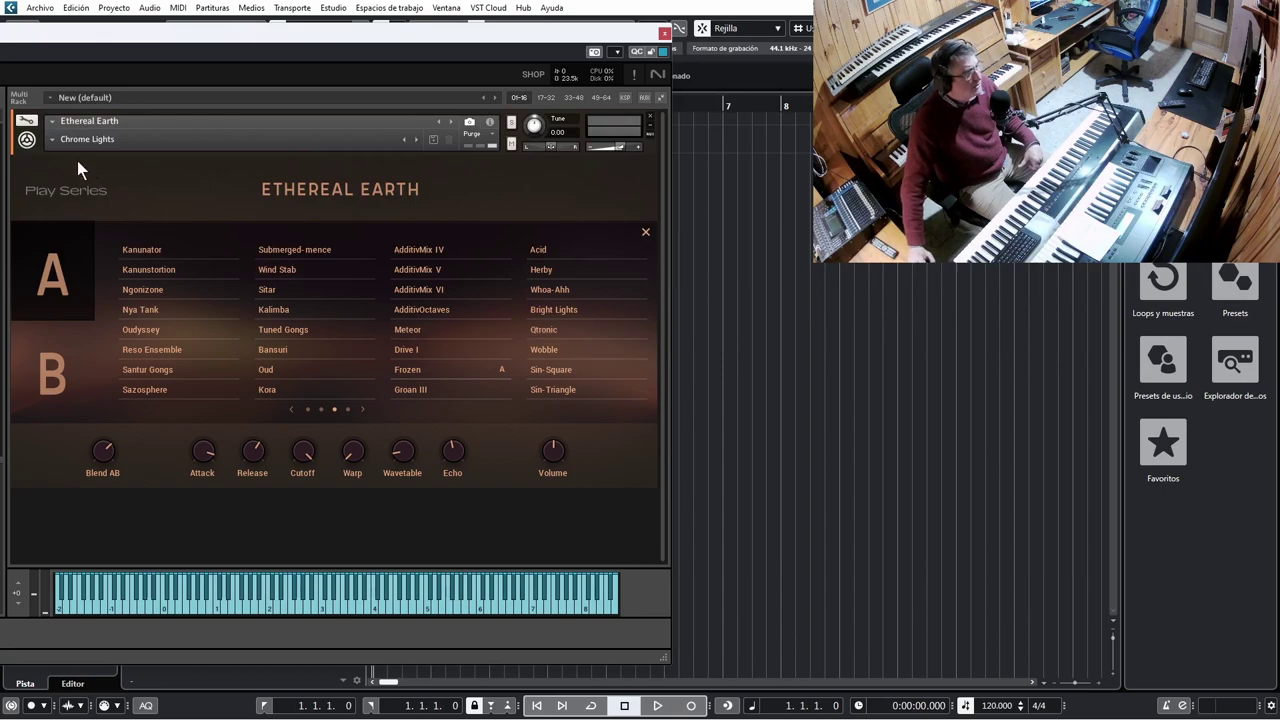
left_click(56, 366)
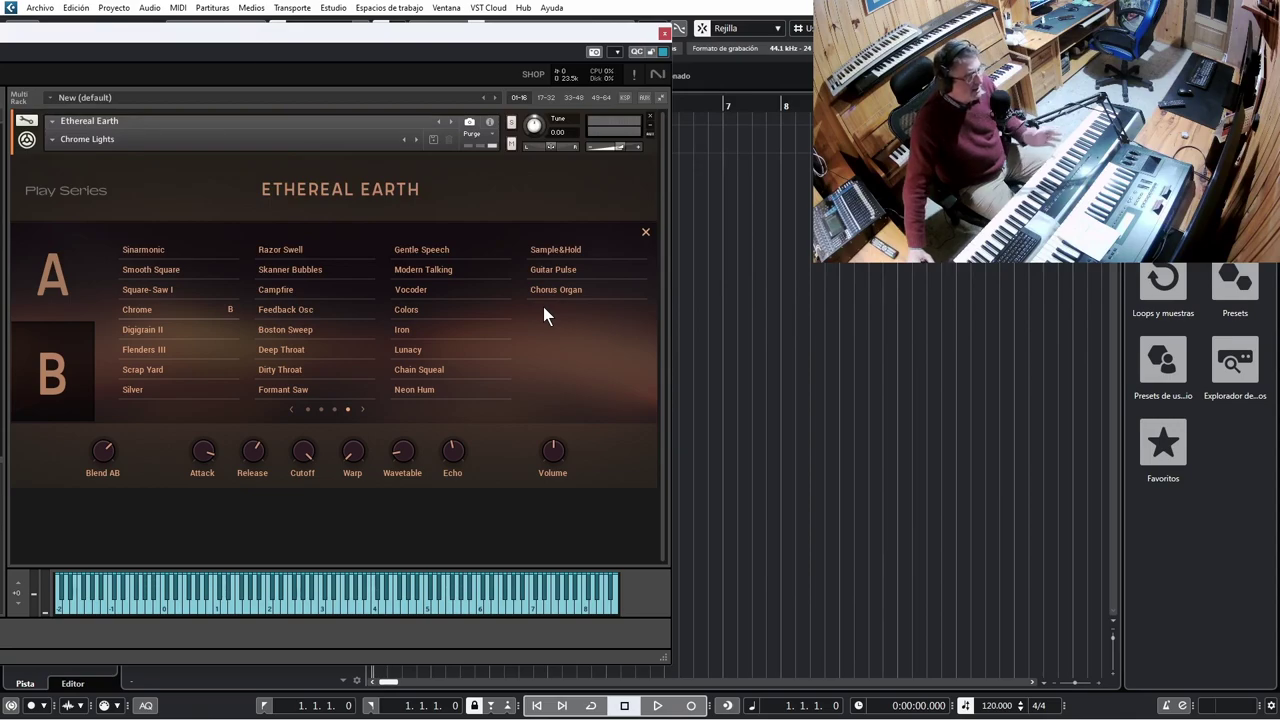
Shift Blend AB slightly toward layer A, lower Cutoff a little, and close the sound source browser
mouse_move(103, 457)
left_click_drag(107, 477, 109, 482)
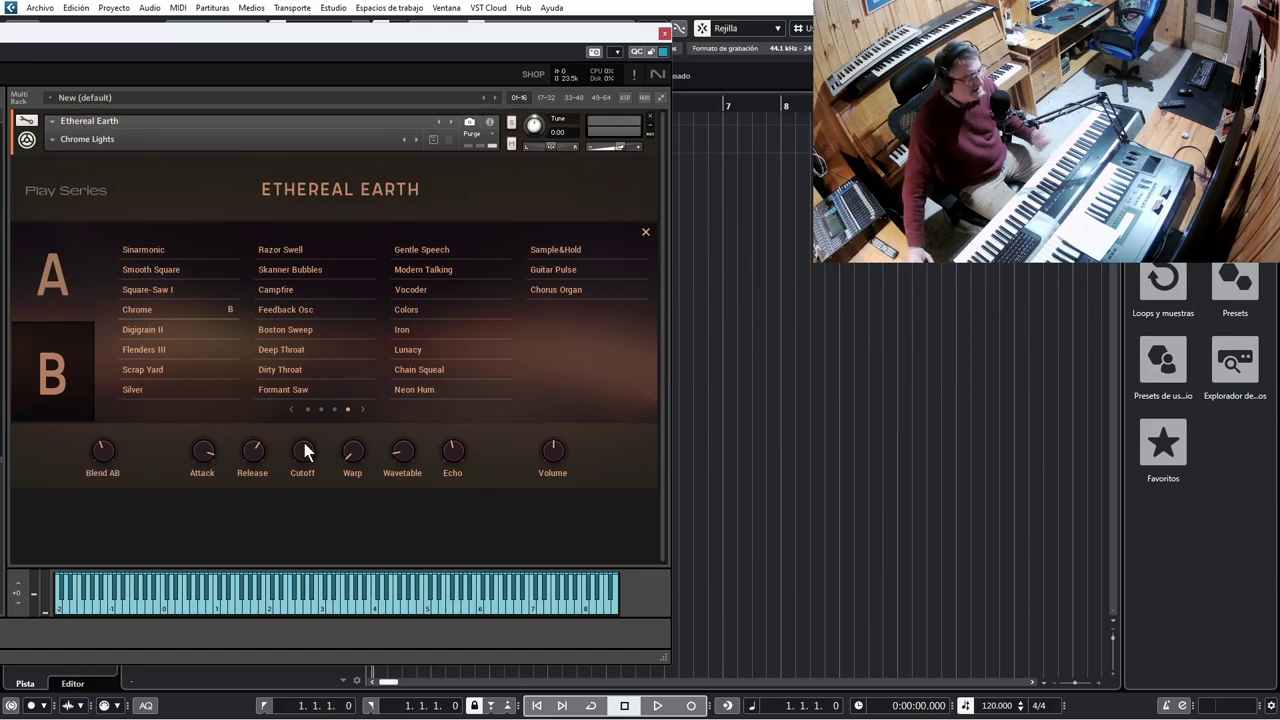
left_click_drag(303, 446, 305, 461)
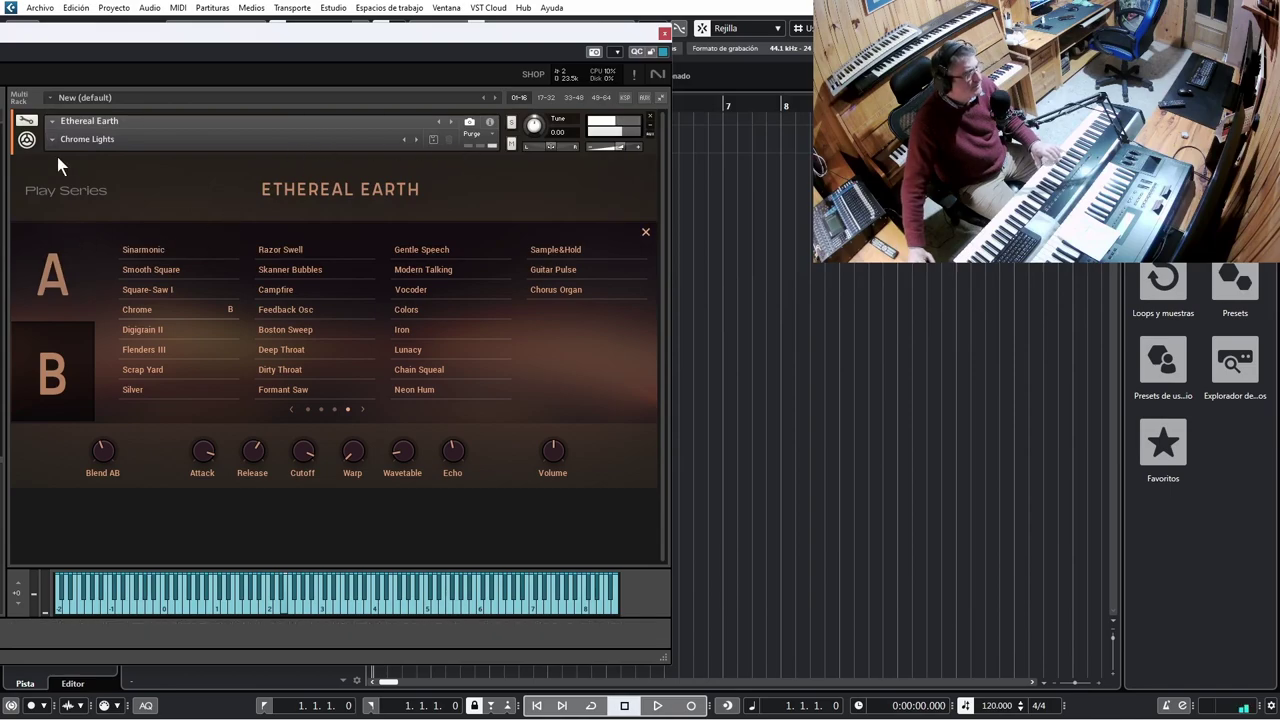
left_click(645, 233)
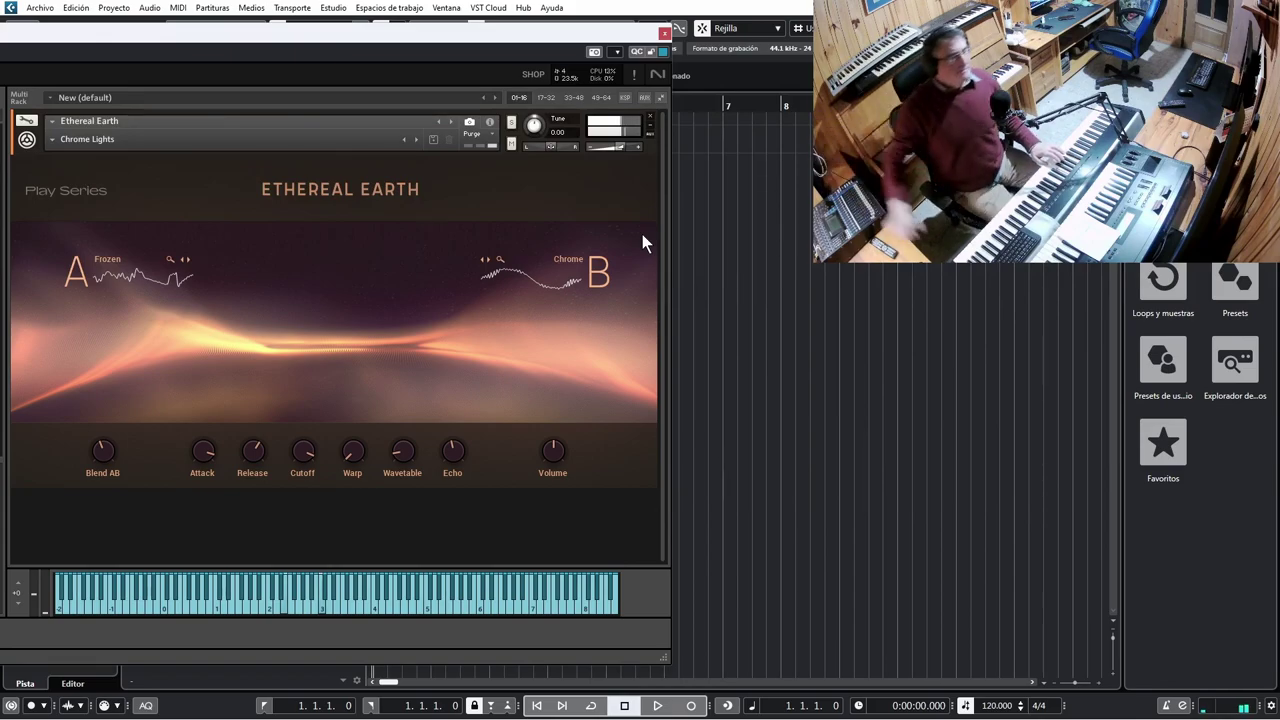
Set Blend AB to 100 % / 0 % and advance layer A's sound source one at a time to Herby
left_click(186, 259)
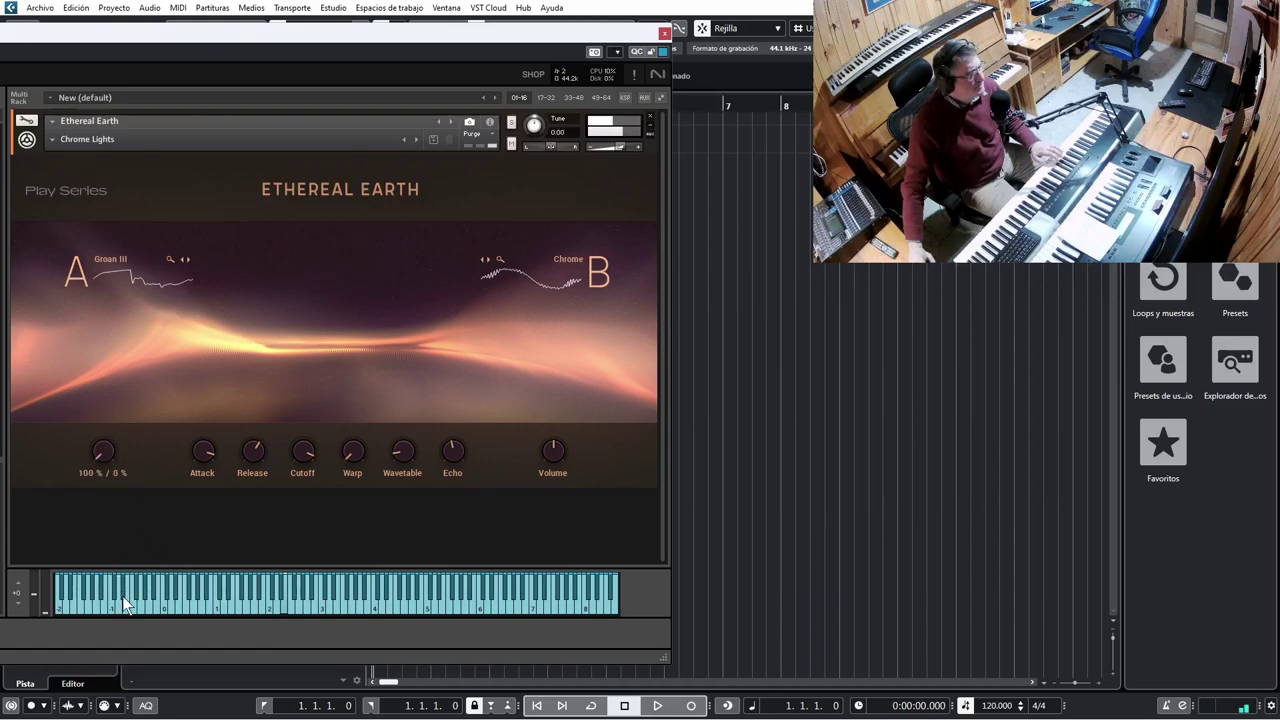
left_click(187, 259)
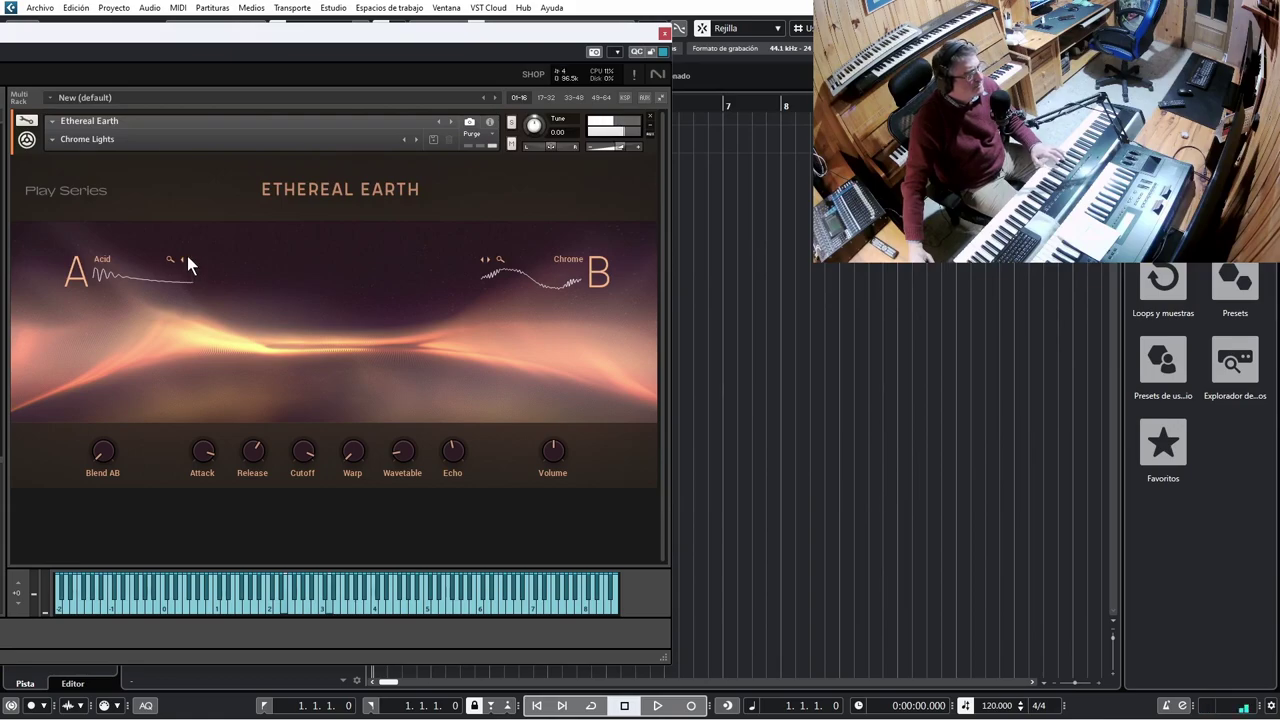
left_click(188, 261)
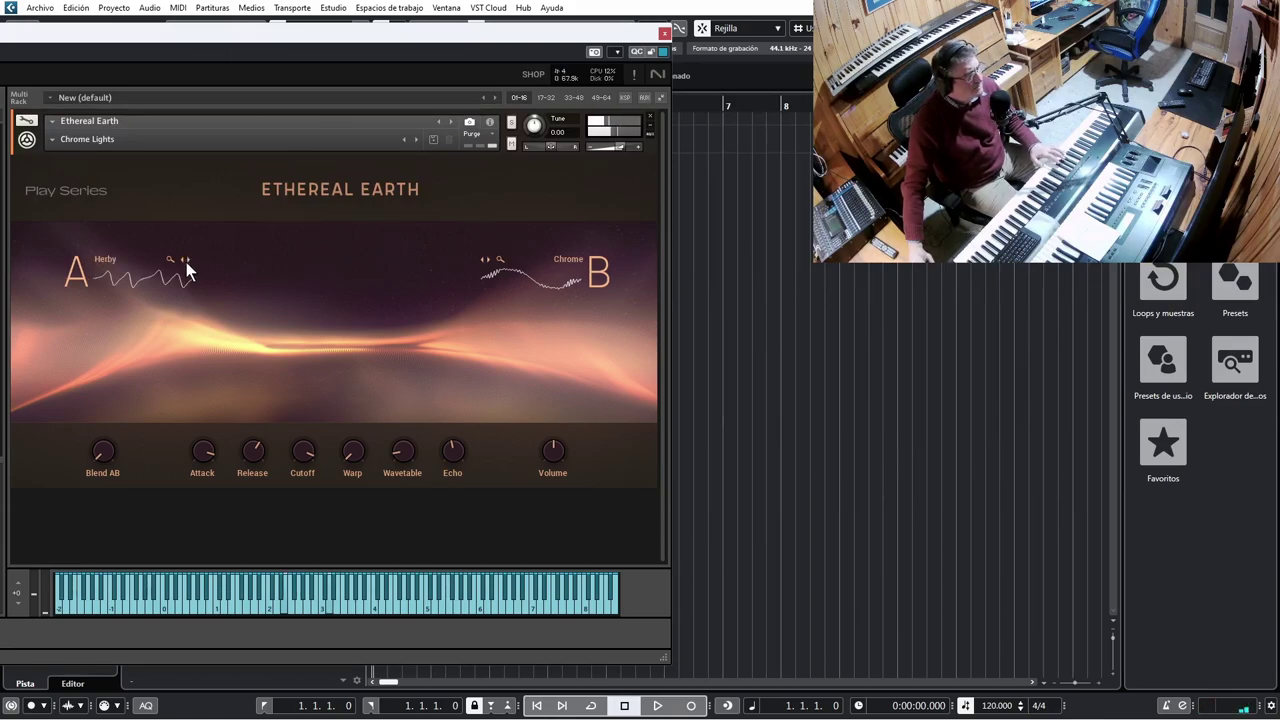
Change layer B's sound source to Digigrain II and set Blend AB to 42 % / 57 %
left_click(488, 259)
left_click_drag(106, 443, 133, 319)
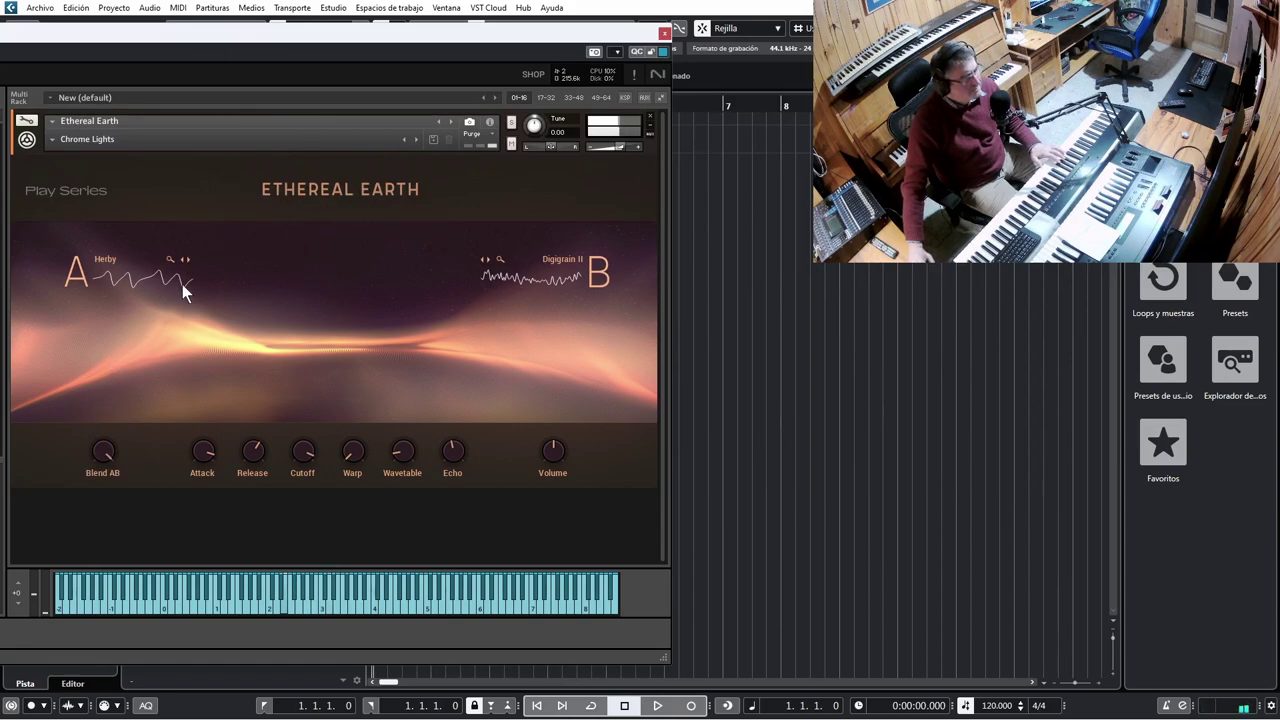
left_click_drag(100, 449, 100, 478)
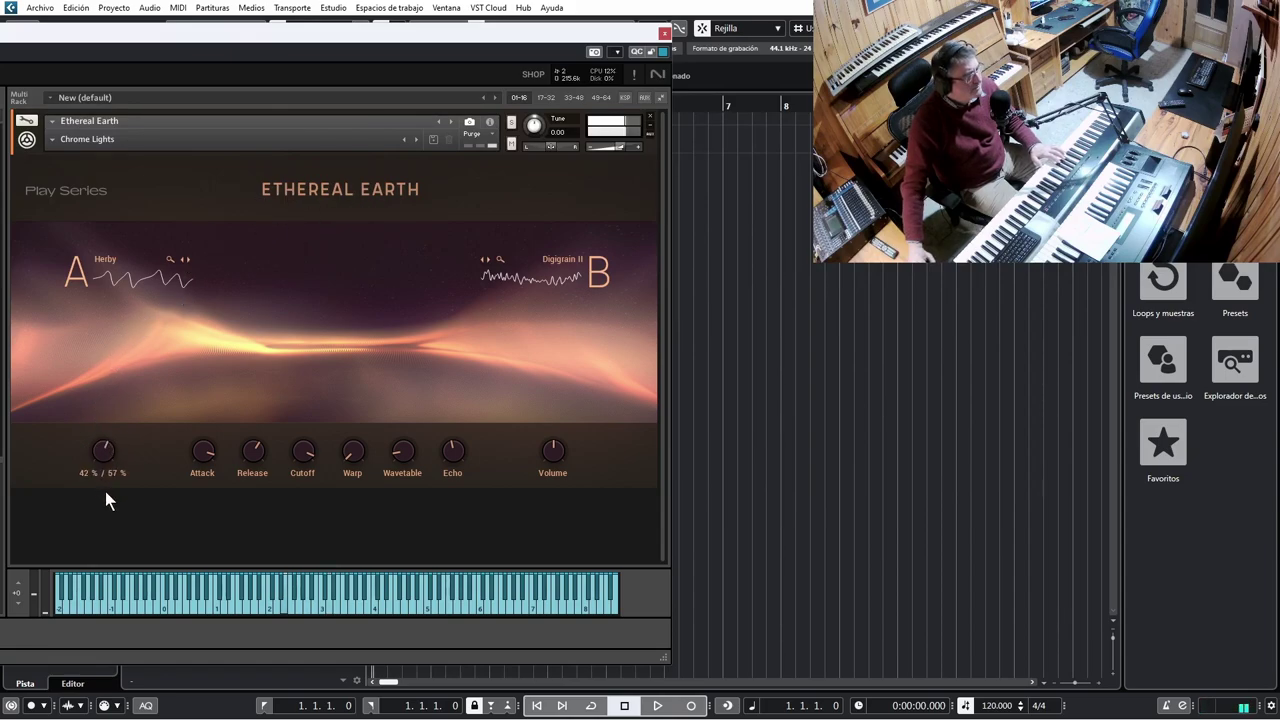
Audition the Bass snapshots one by one: Ambabass, Buzz Bass, Cutlery Bass and Echo Thunder
left_click(54, 139)
mouse_move(101, 159)
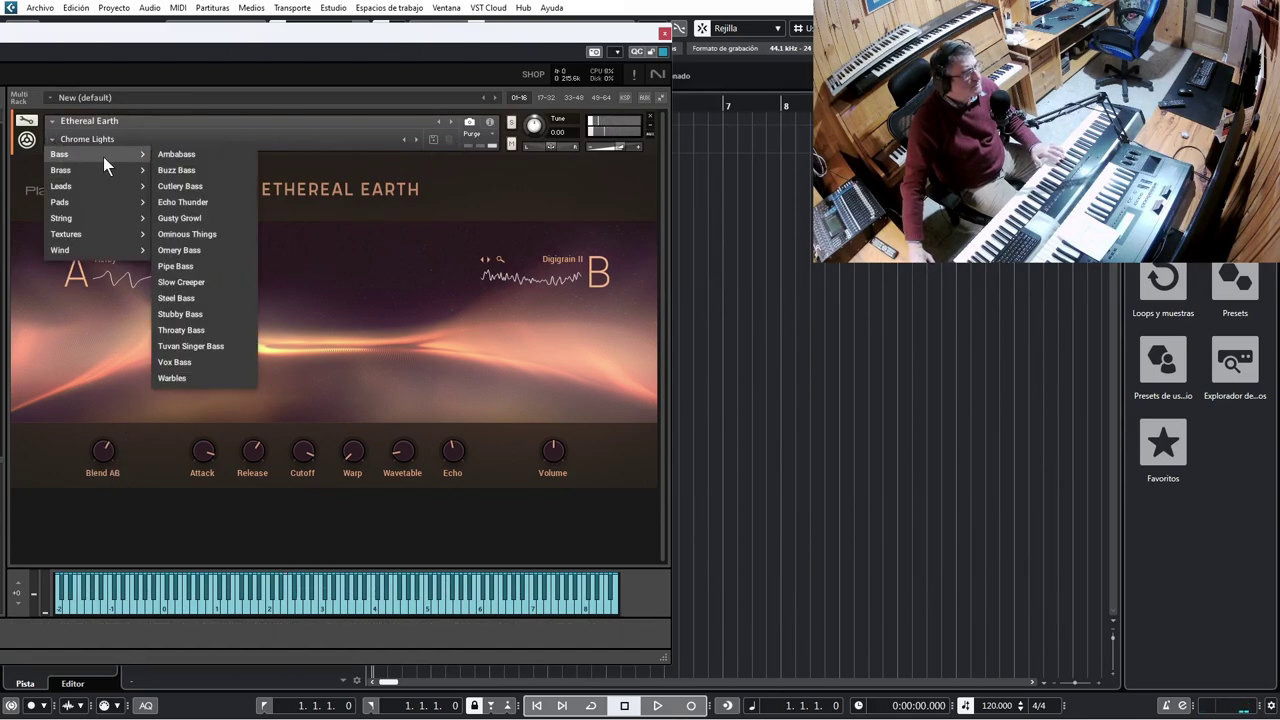
left_click(199, 154)
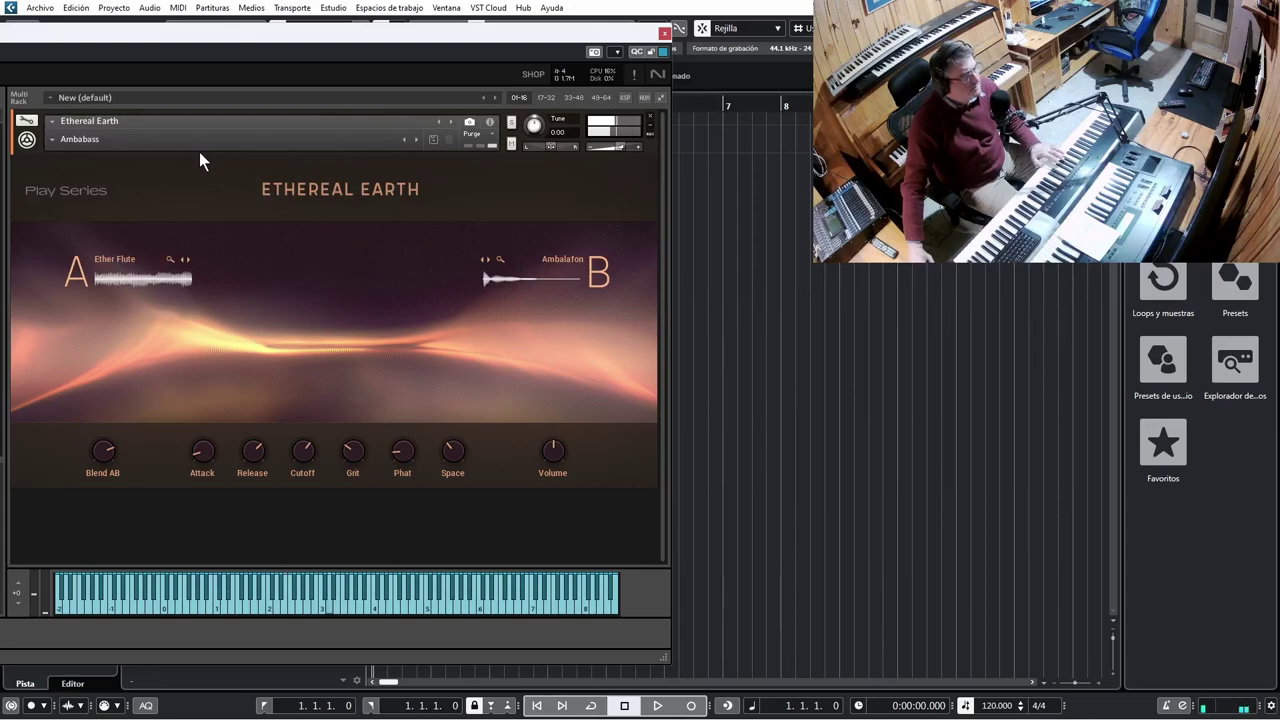
left_click(416, 140)
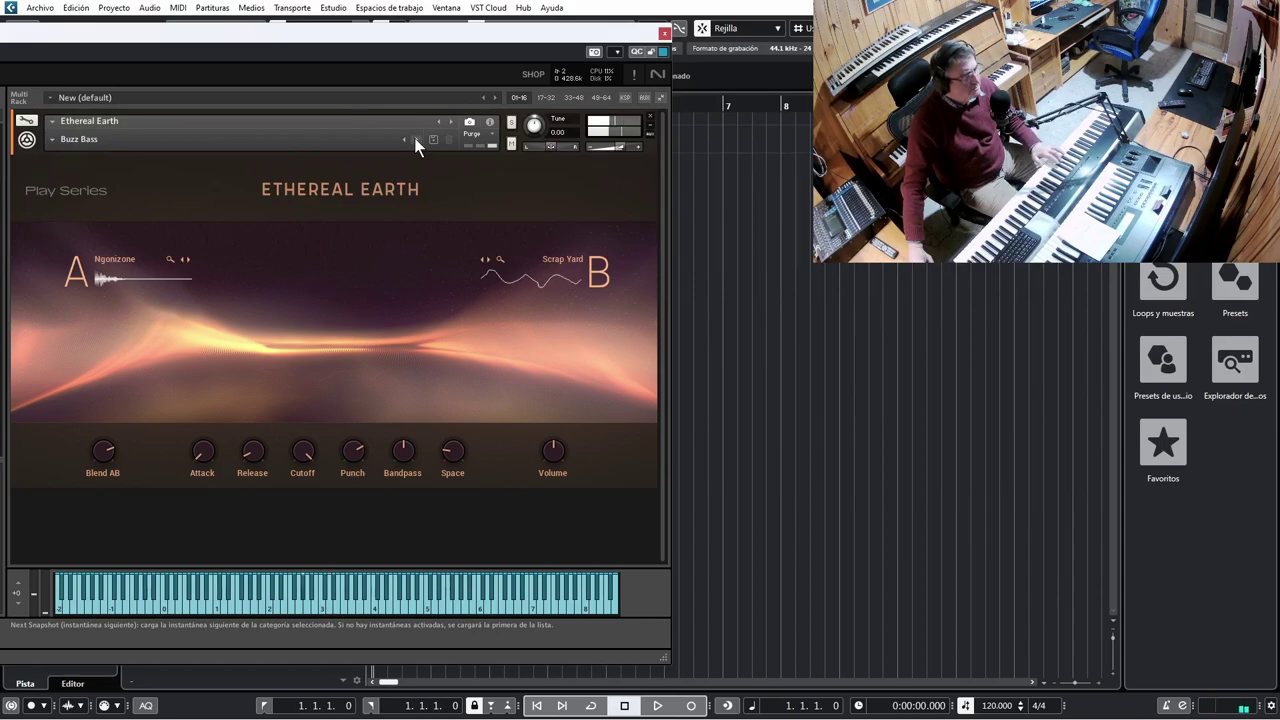
left_click(416, 140)
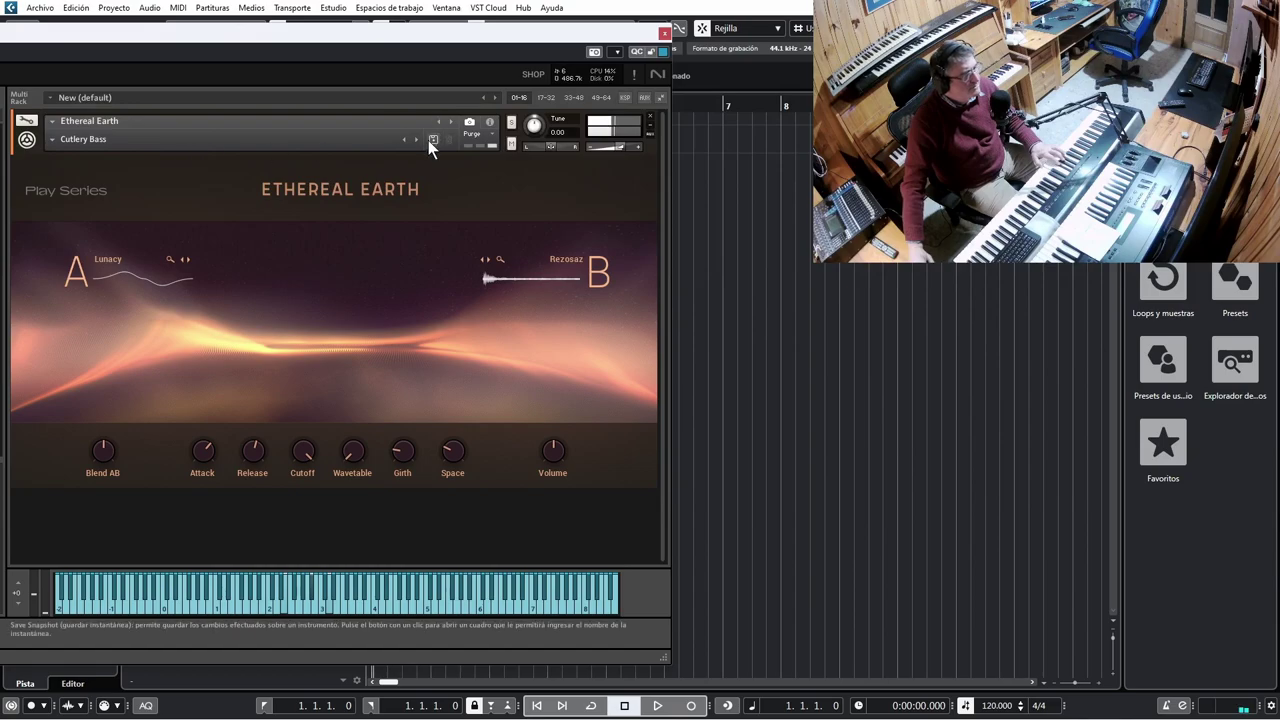
left_click(416, 139)
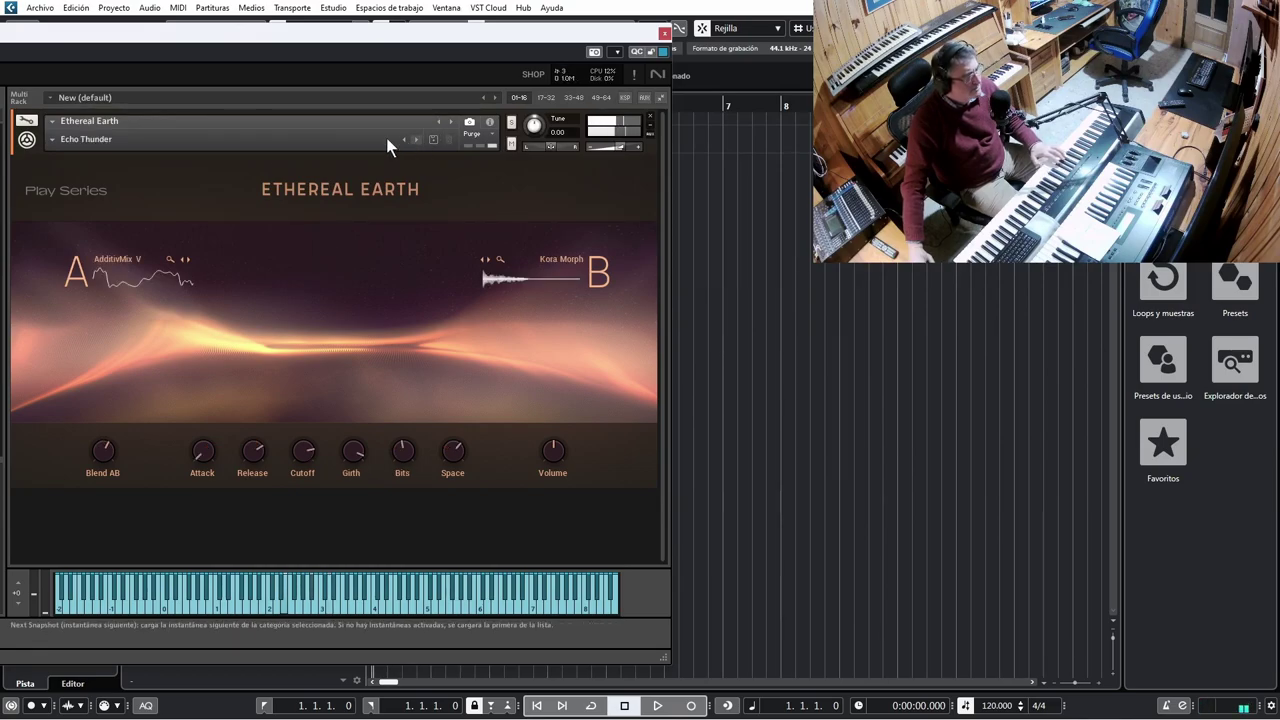
Audition the Brass snapshots Brasso Logic and Broken Horn
left_click(52, 141)
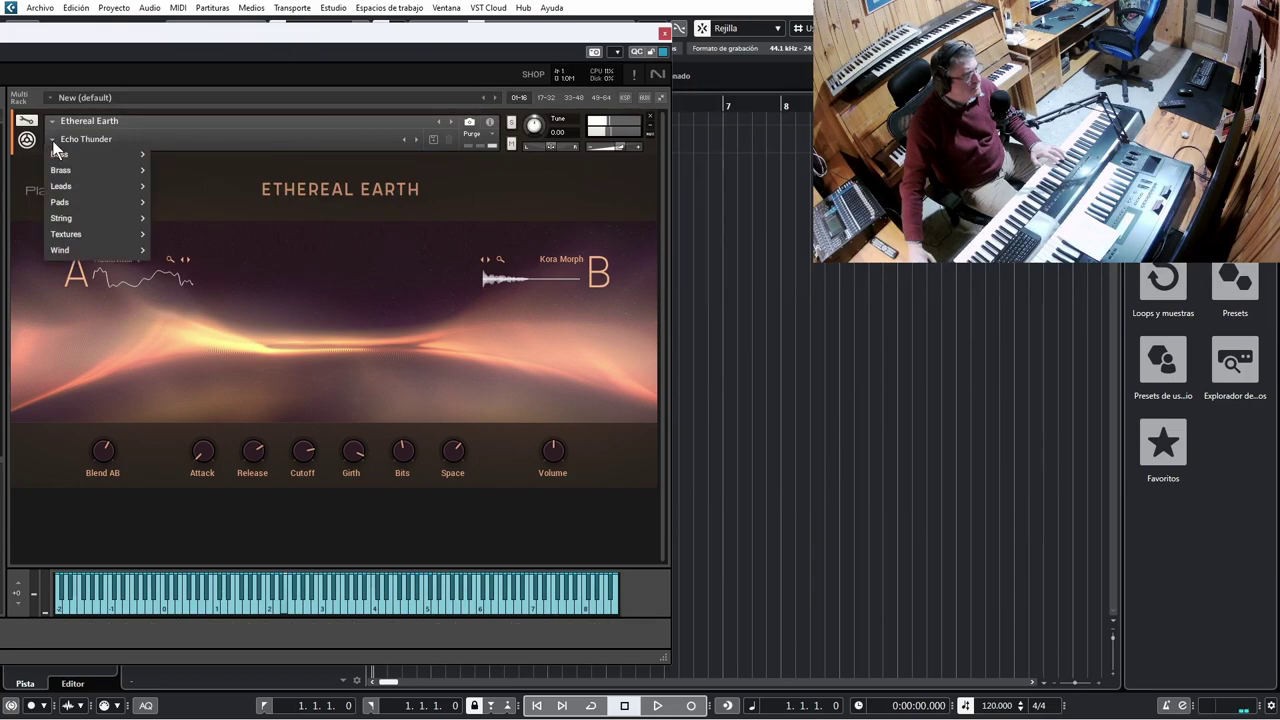
mouse_move(66, 172)
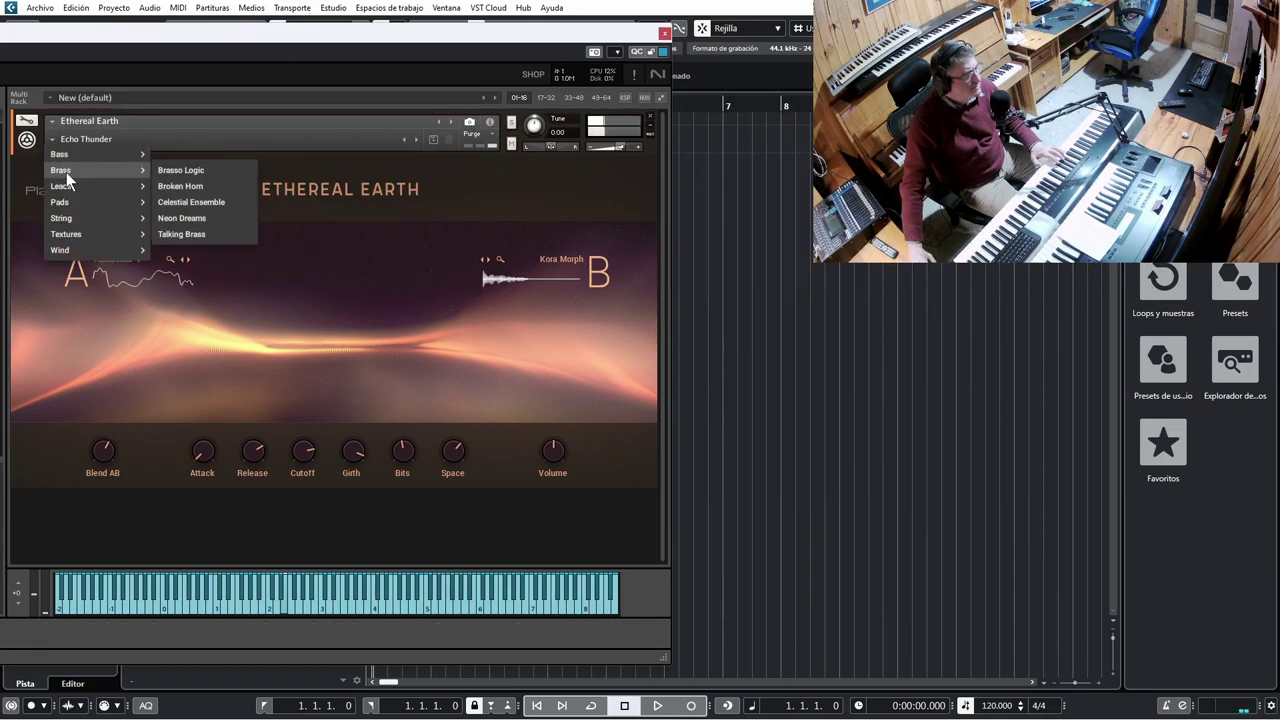
left_click(187, 170)
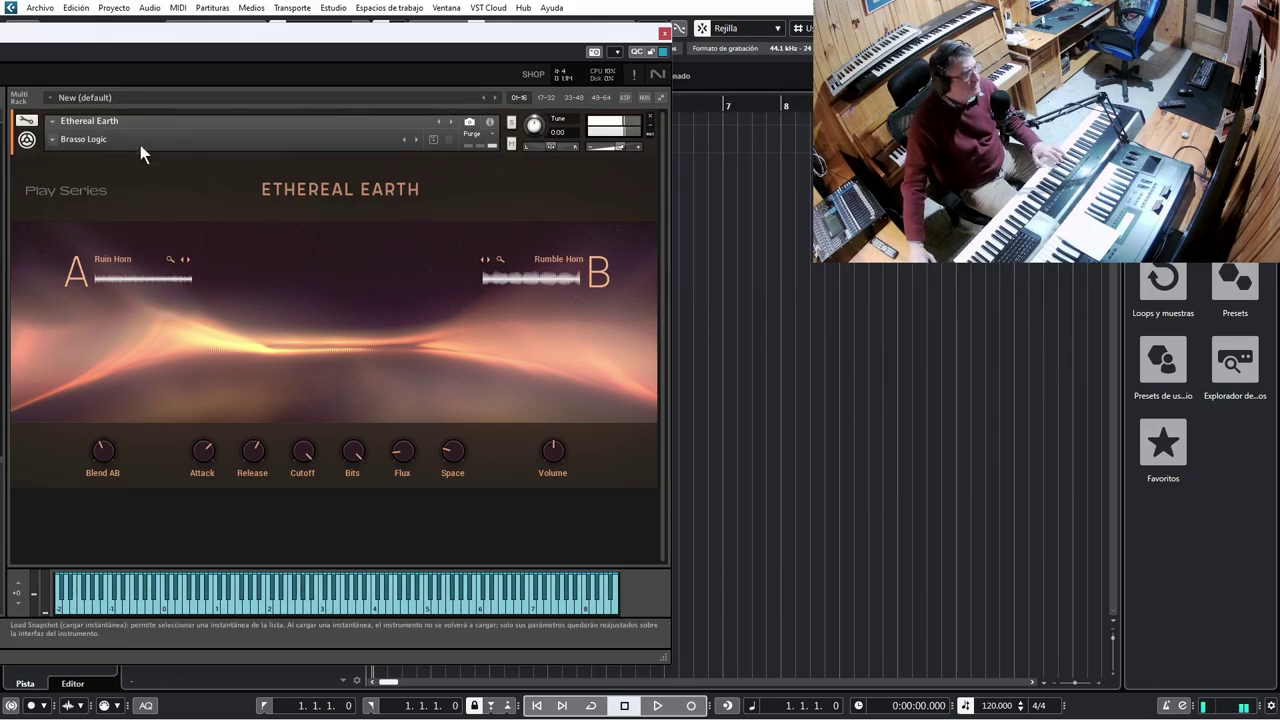
left_click(417, 139)
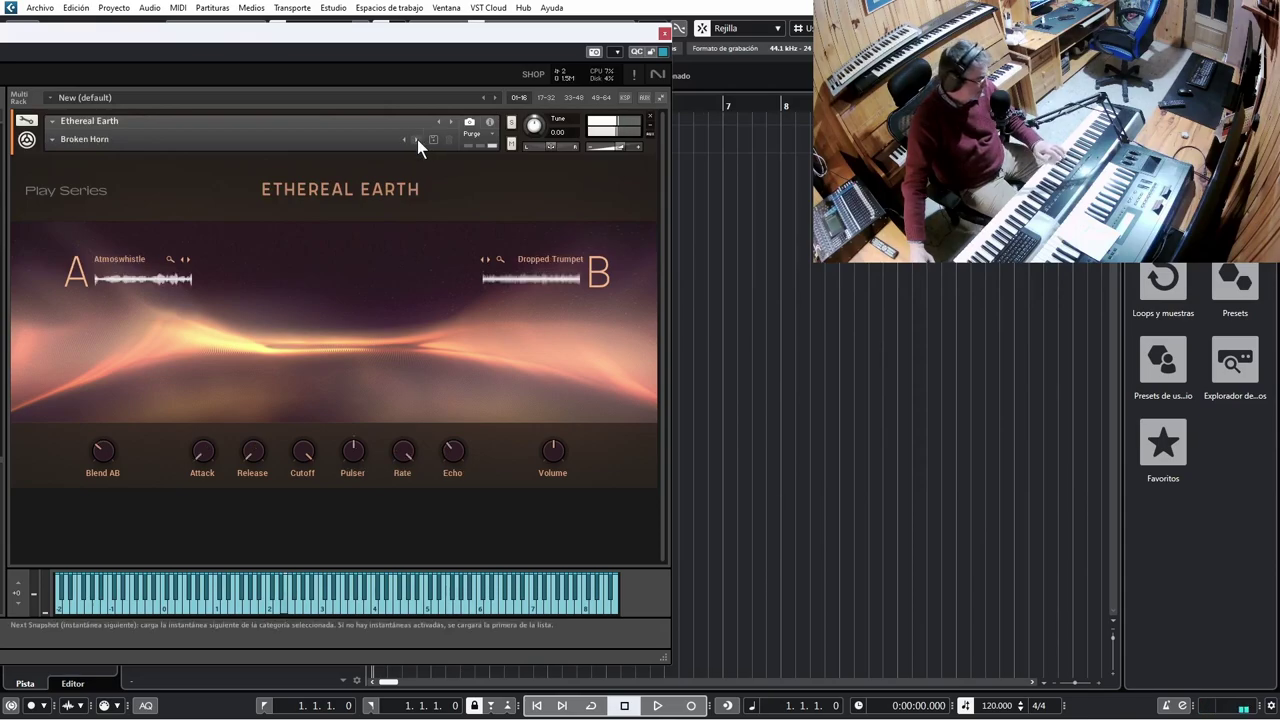
Reshape the Broken Horn sound with Attack at 2/1T, a slightly lower Cutoff and Blend AB at 56 % / 43 %
mouse_move(199, 430)
left_click_drag(203, 450, 198, 400)
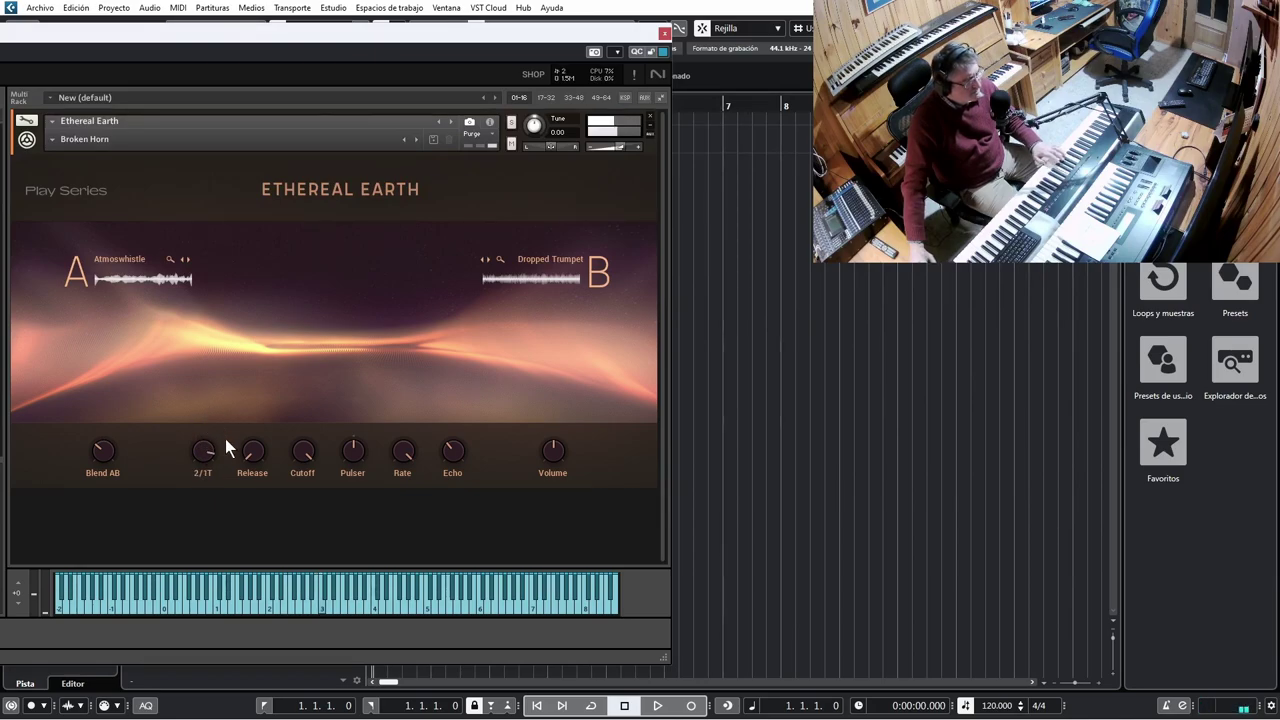
mouse_move(307, 459)
left_mouse_down()
mouse_move(307, 530)
mouse_move(294, 462)
left_mouse_up()
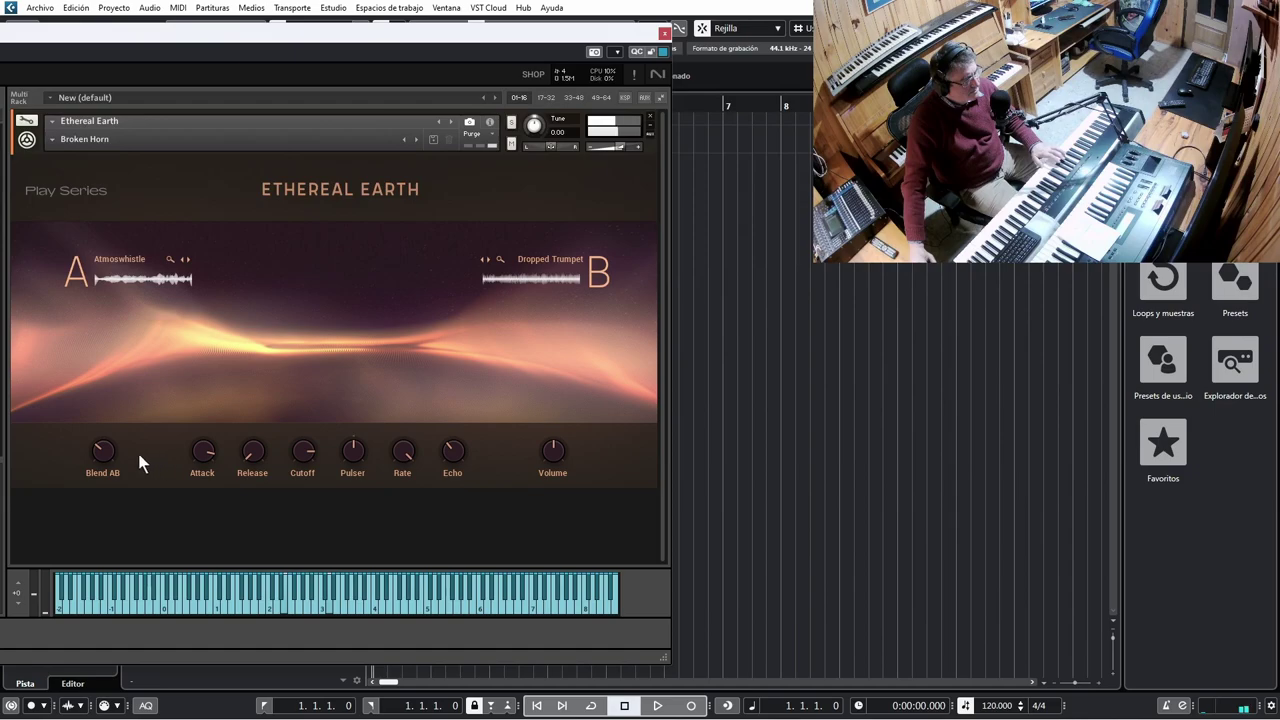
mouse_move(102, 455)
left_mouse_down()
mouse_move(93, 419)
mouse_move(97, 447)
left_mouse_up()
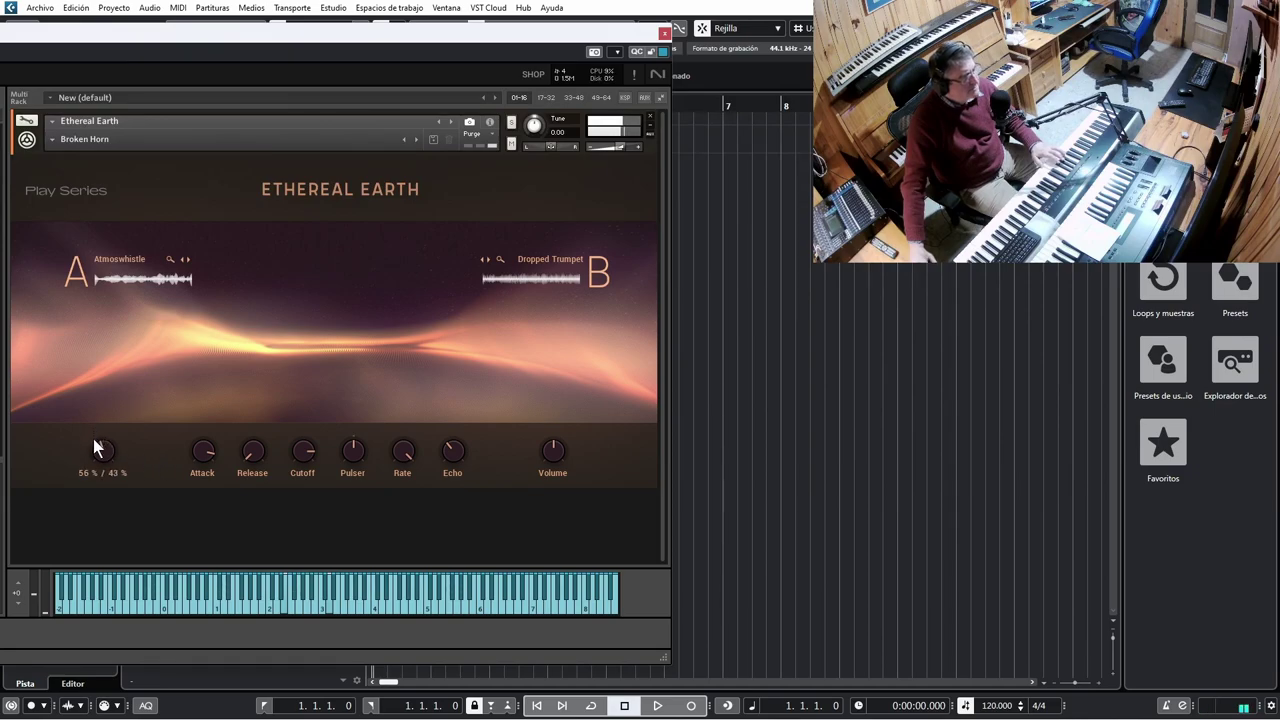
Audition the Brass snapshot Celestial Ensemble and the Leads snapshots in order from Air Vibrations through Electro-Whistles
left_click(417, 140)
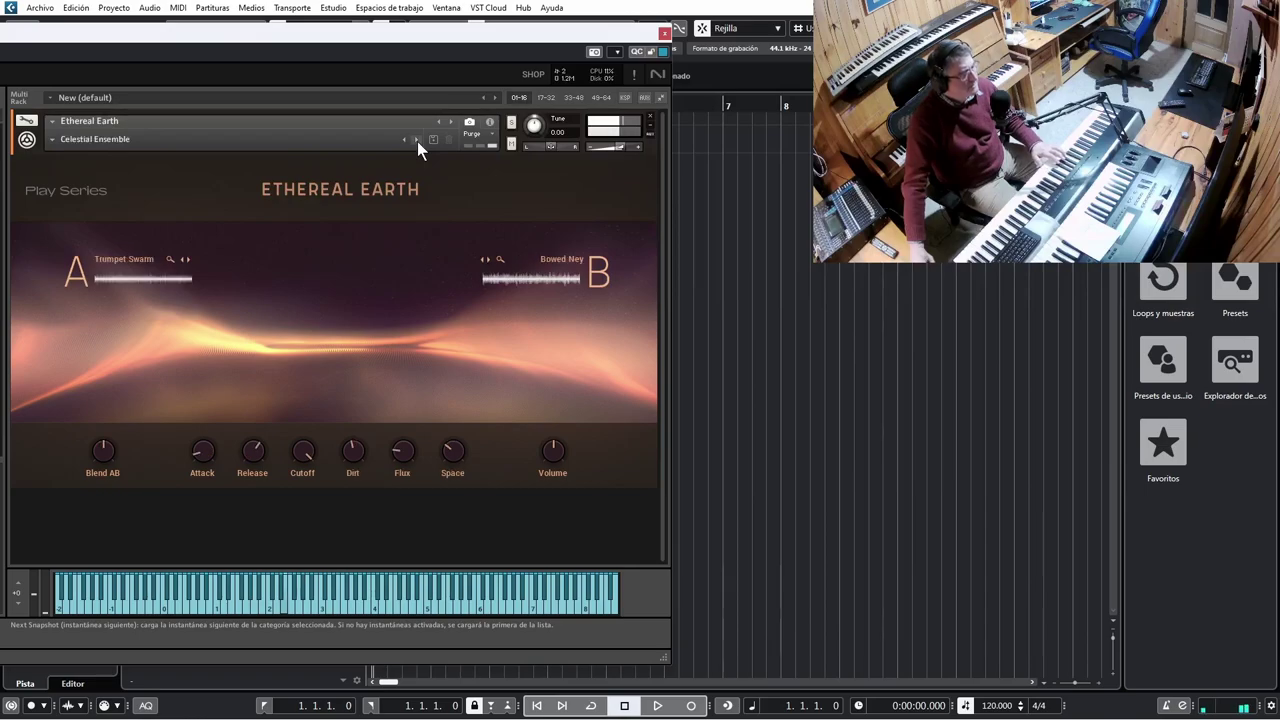
left_click(55, 139)
mouse_move(82, 176)
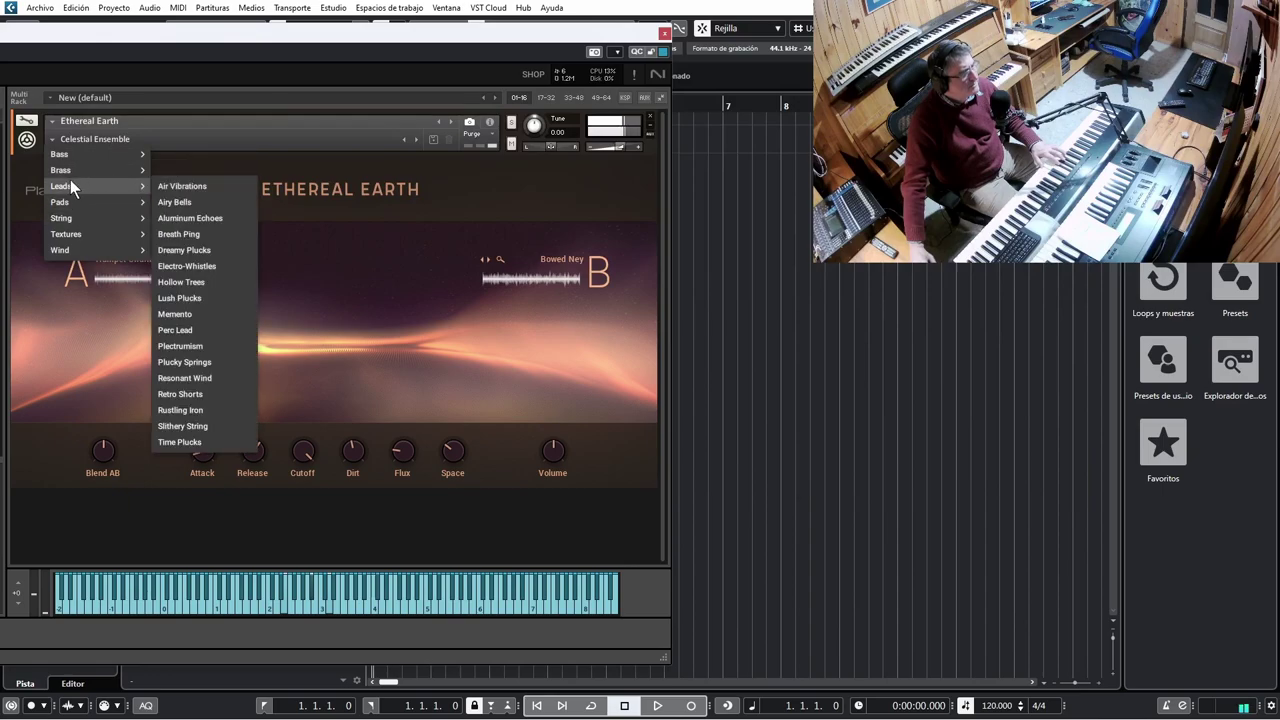
left_click(173, 187)
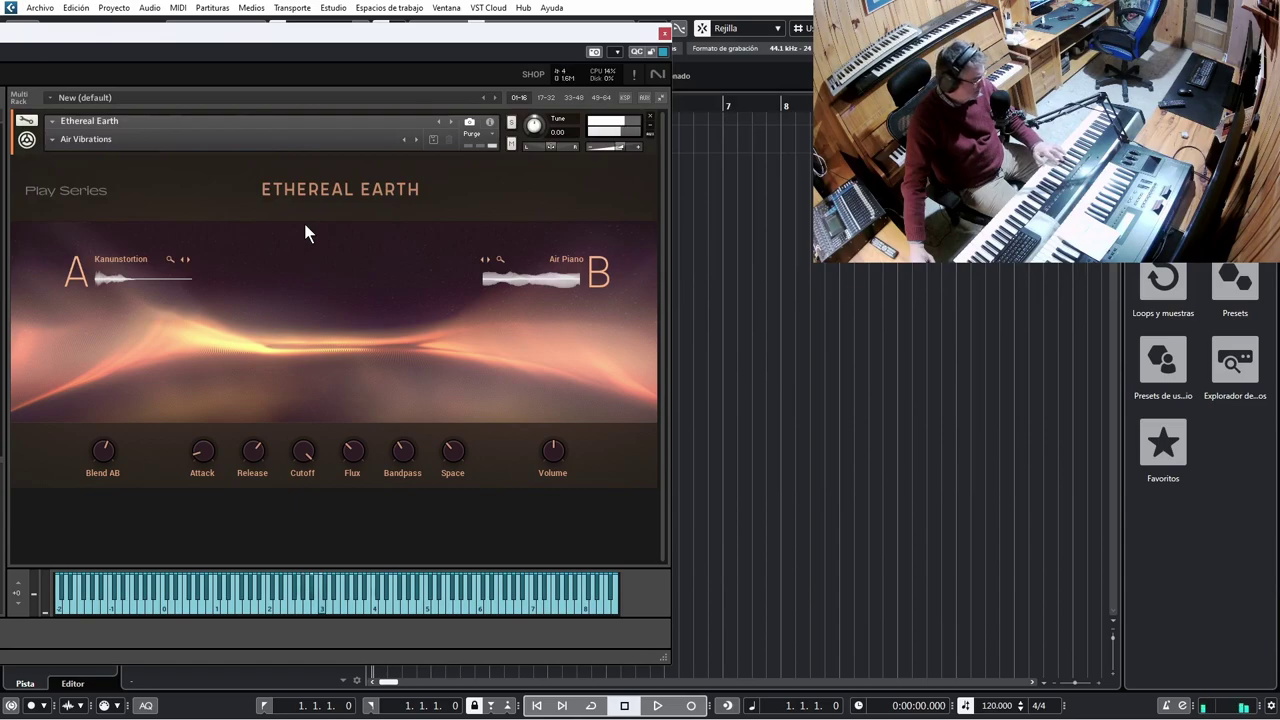
left_click(415, 139)
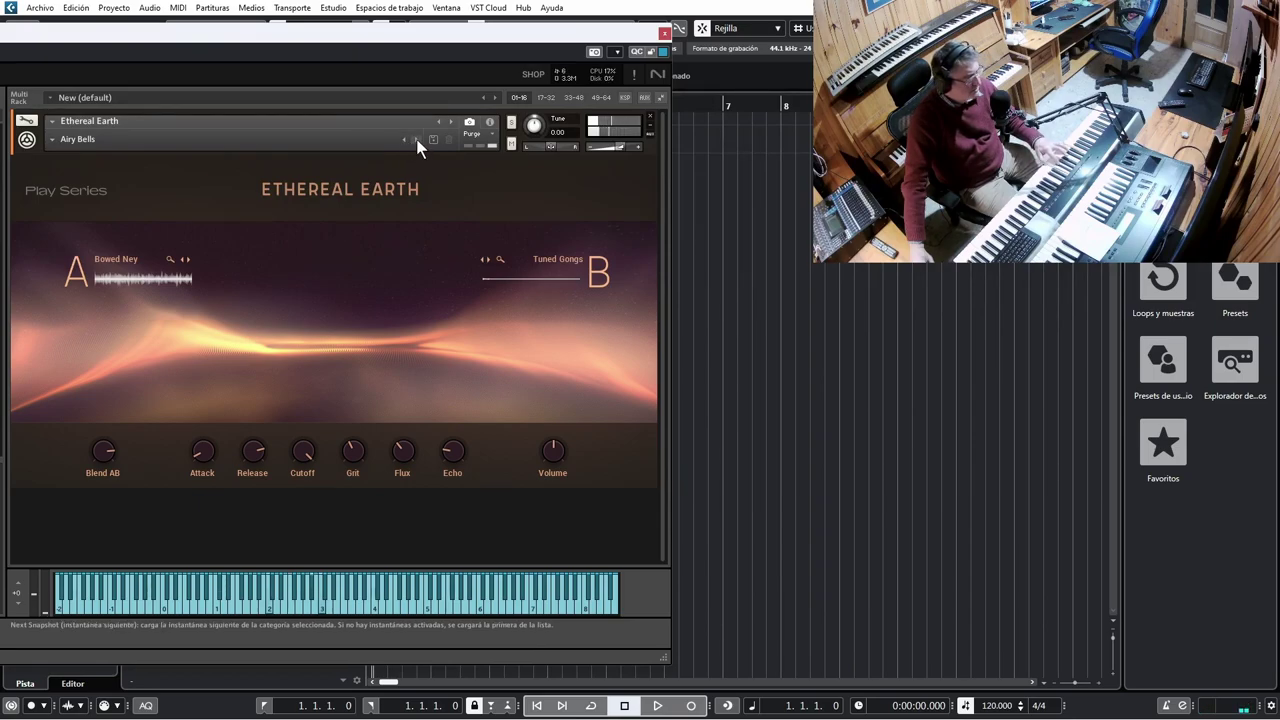
left_click(418, 141)
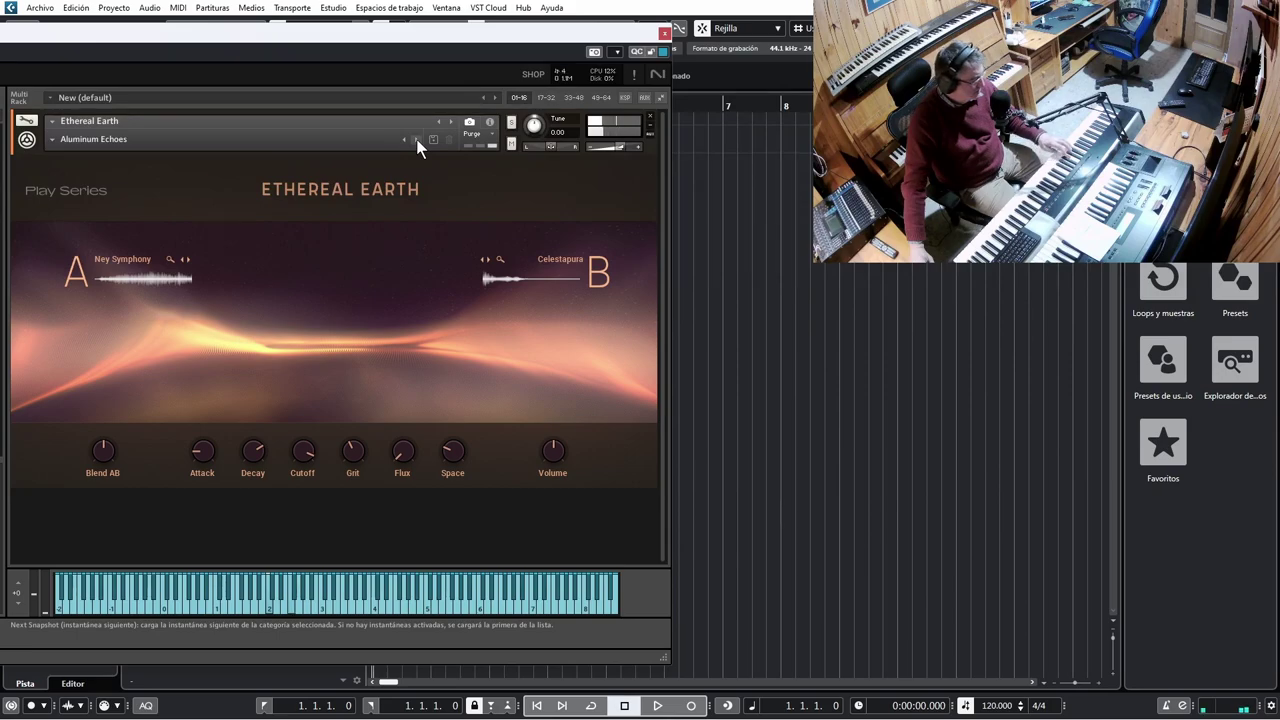
left_click(418, 141)
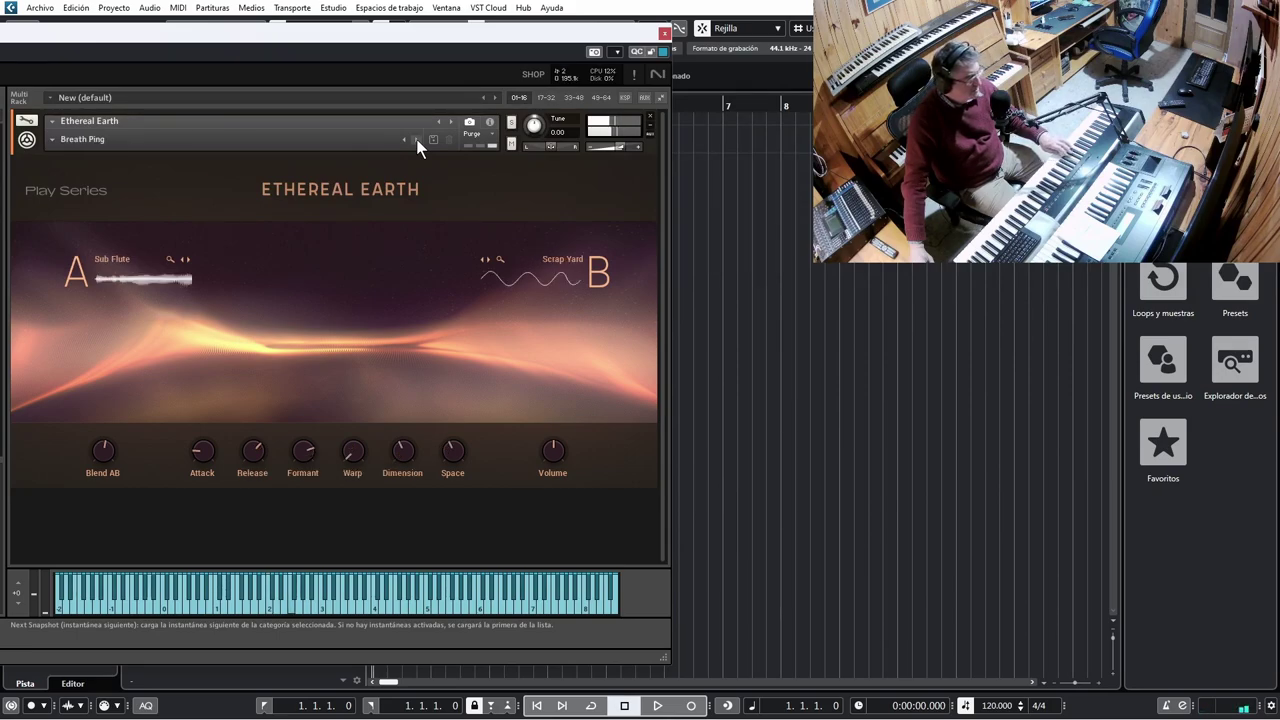
left_click(418, 141)
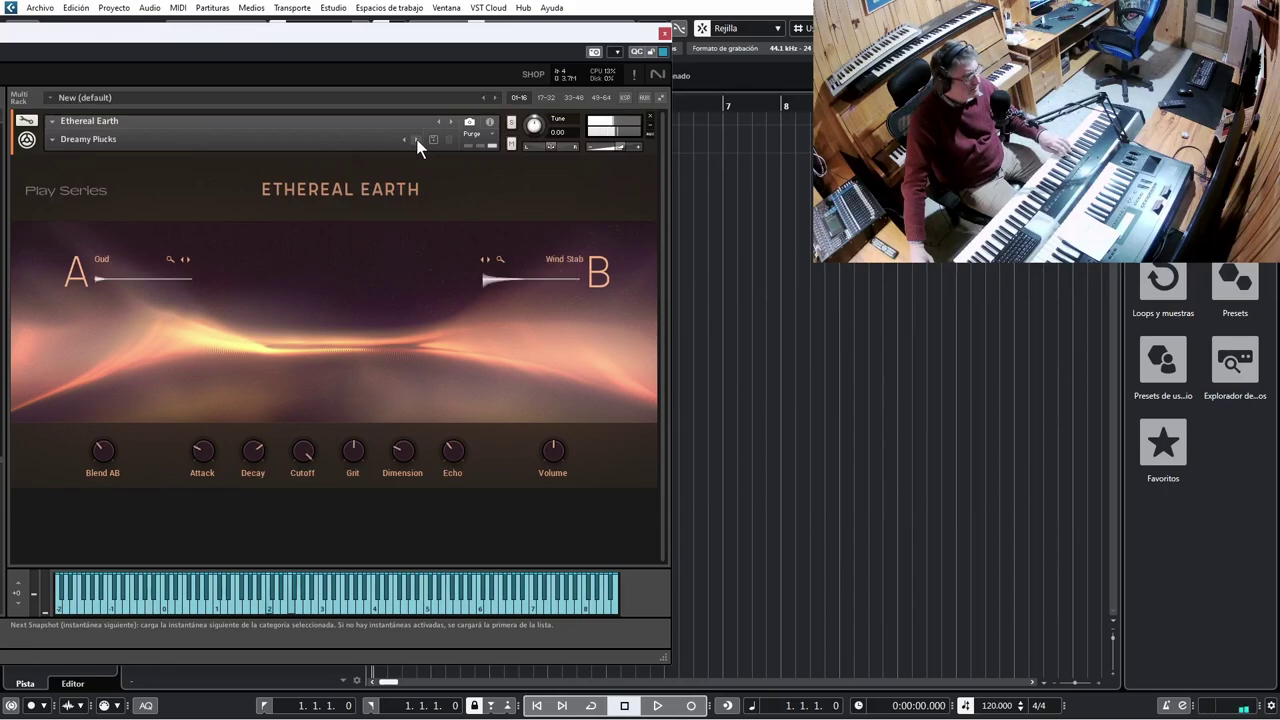
left_click(418, 141)
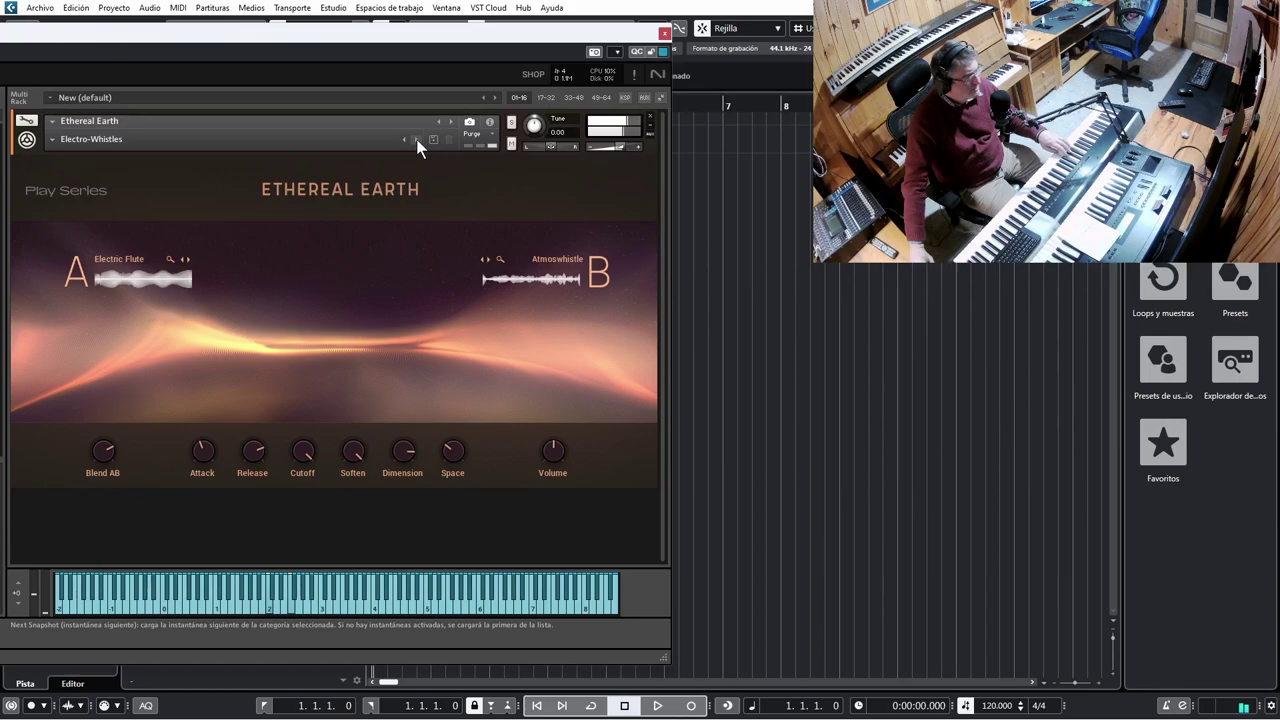
Load the Pads snapshot Chrome Lights and advance through Cyclic Behavior to Dreaded Chopper, auditioning each
left_click(91, 141)
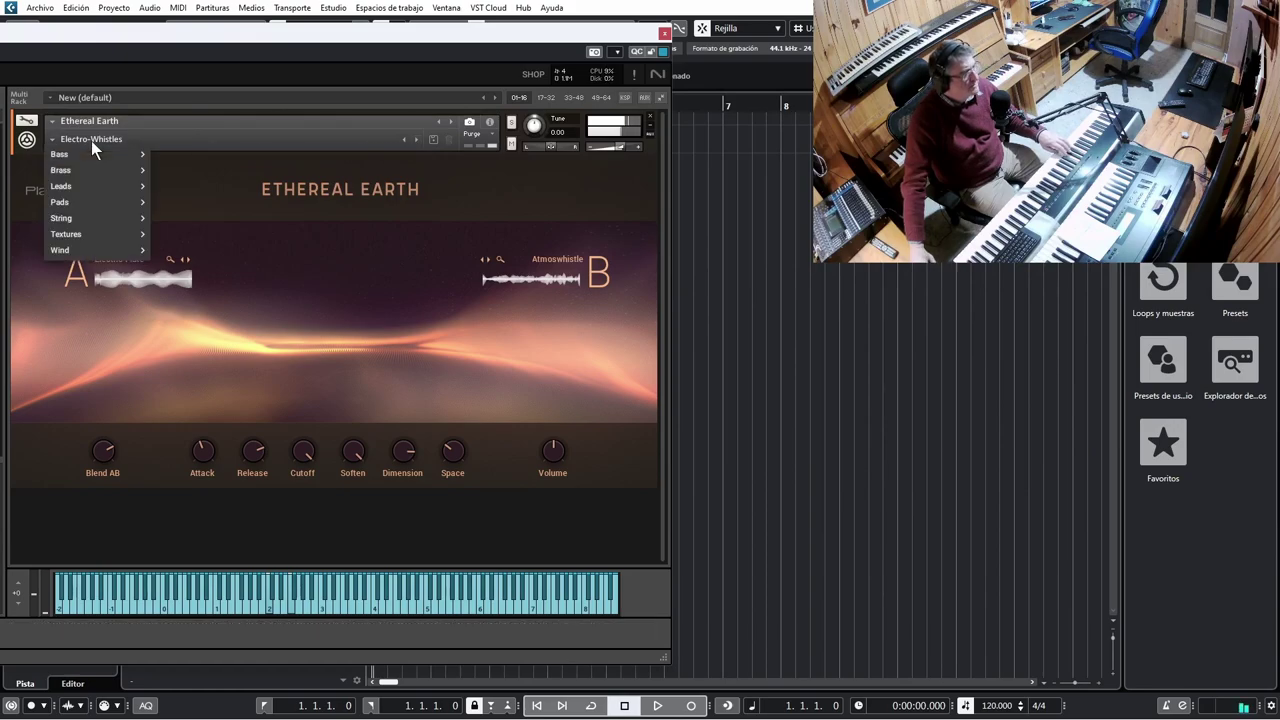
mouse_move(90, 204)
left_click(190, 202)
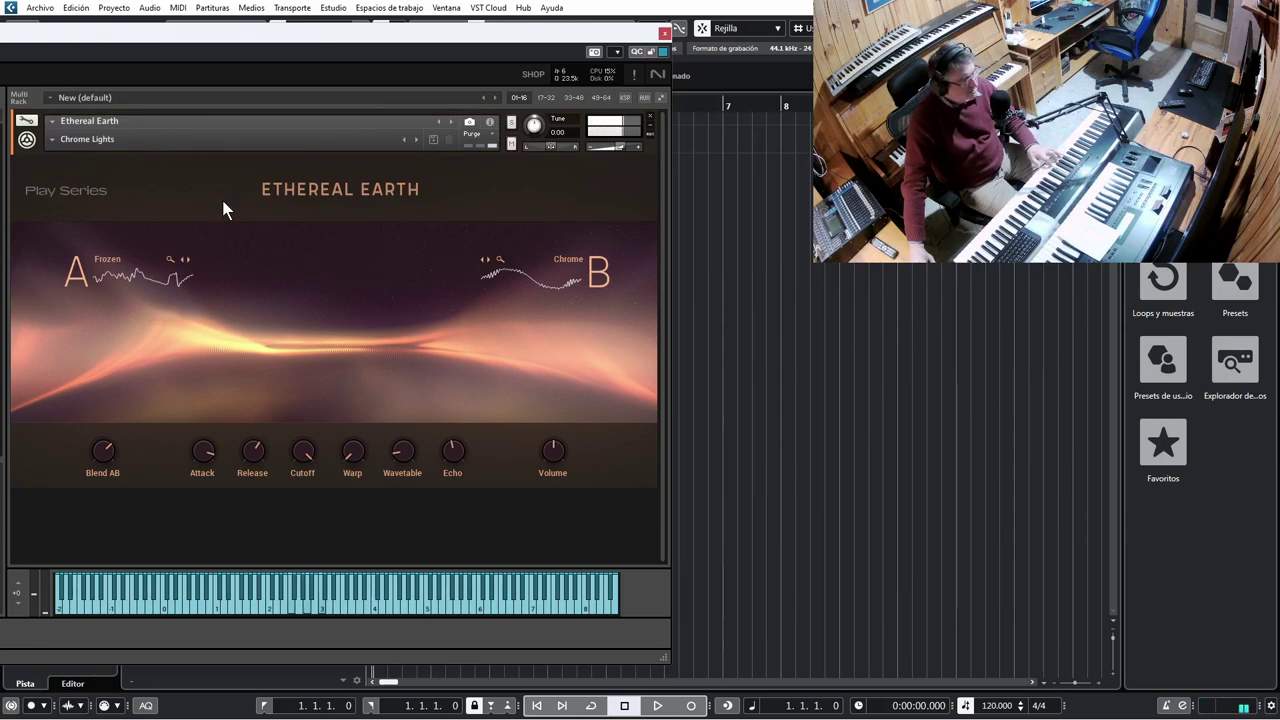
left_click(415, 139)
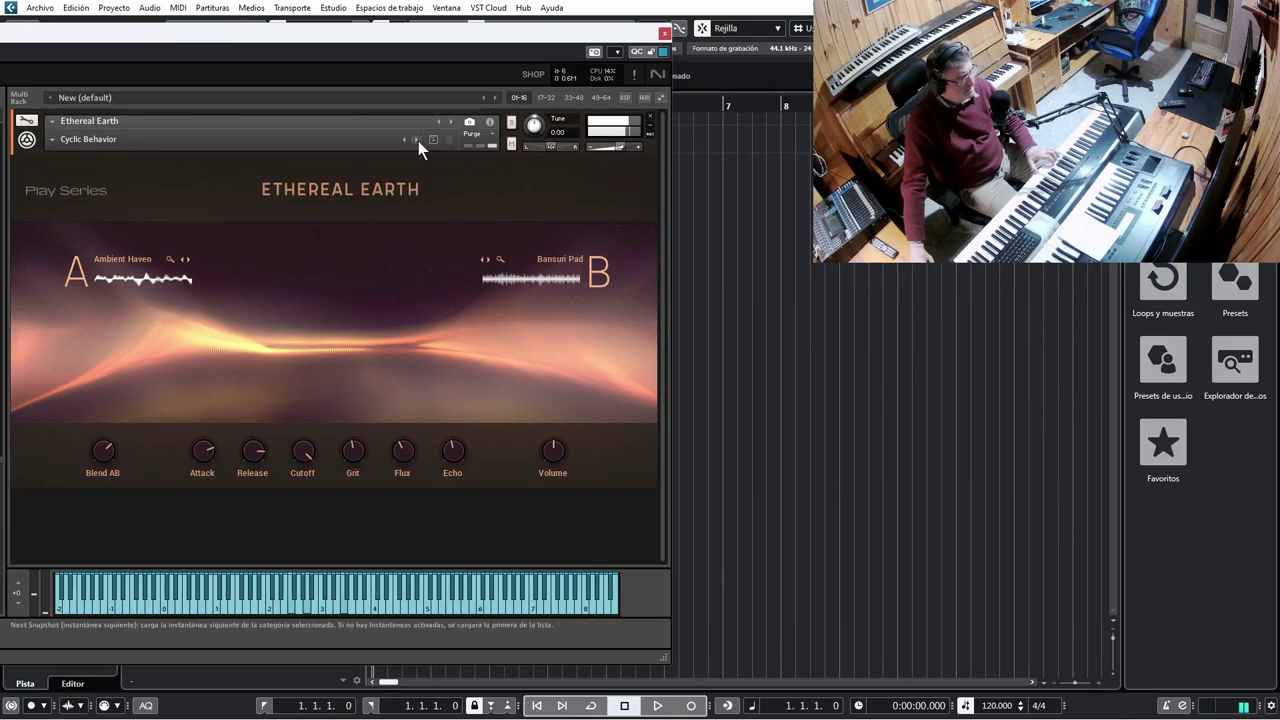
left_click(416, 140)
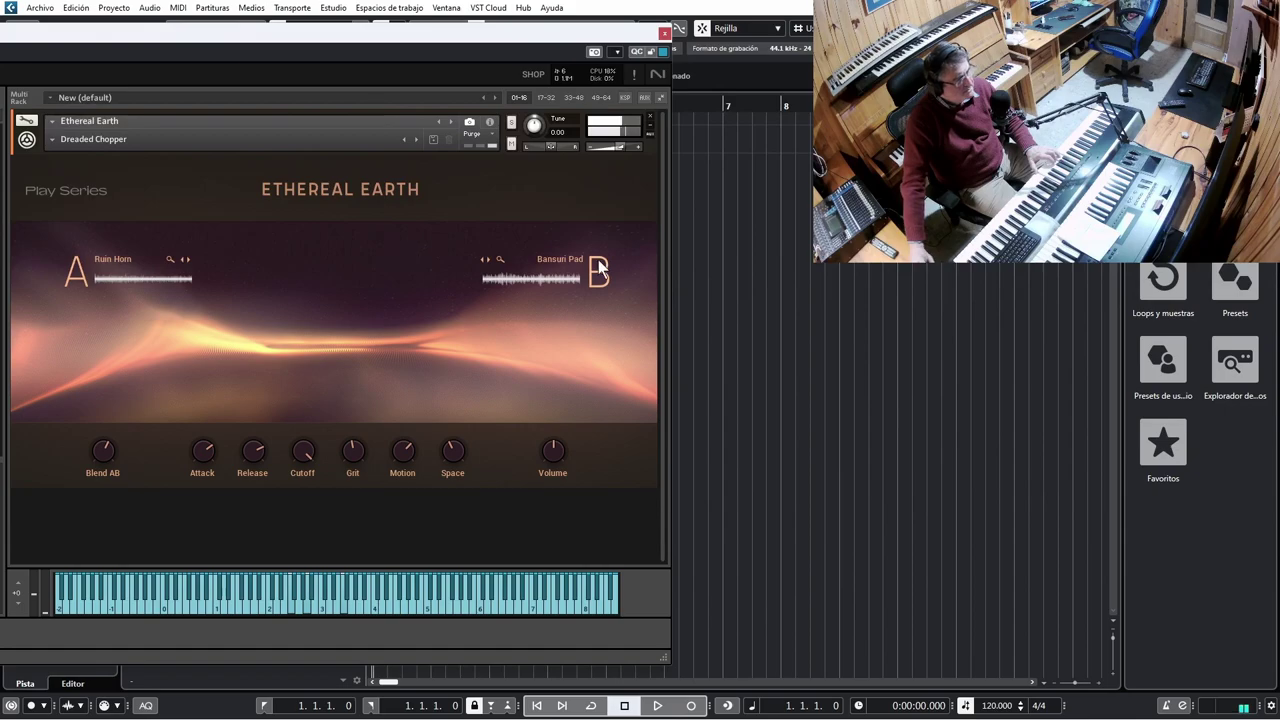
Replace sound source B of Dreaded Chopper with Iced Duduk and return to the main instrument view
left_click(568, 257)
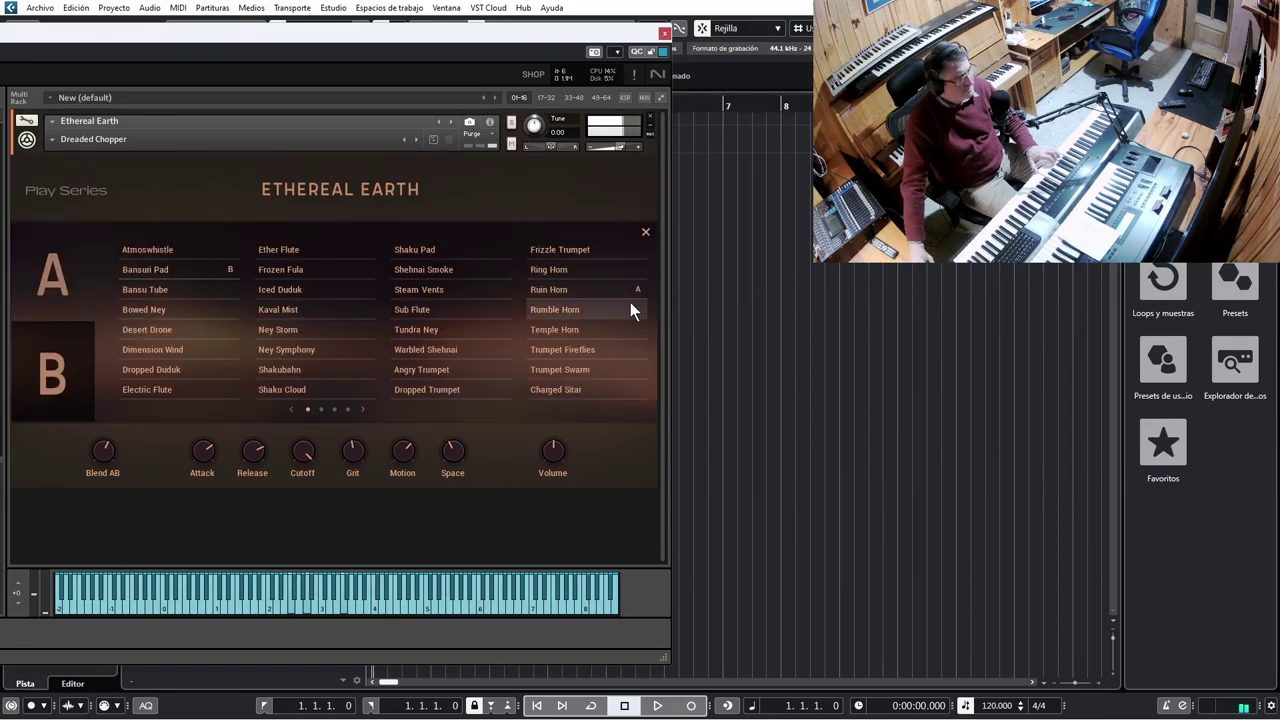
left_click(291, 287)
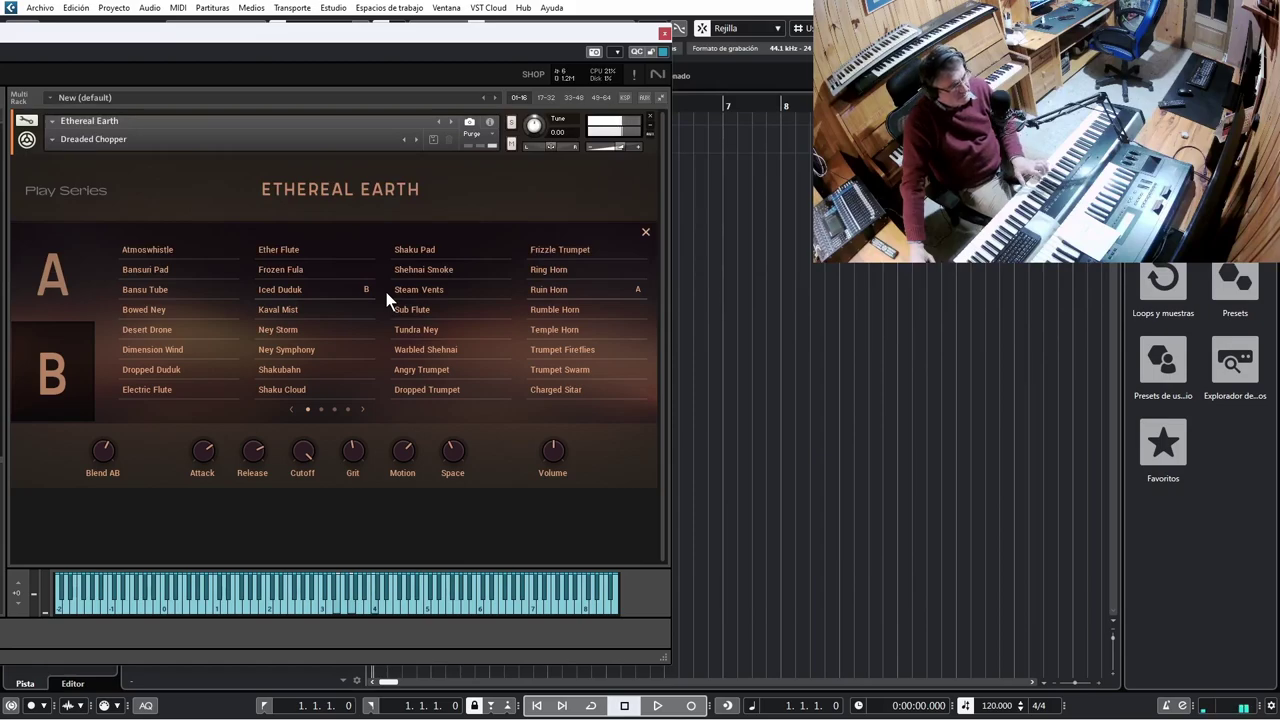
left_click(644, 231)
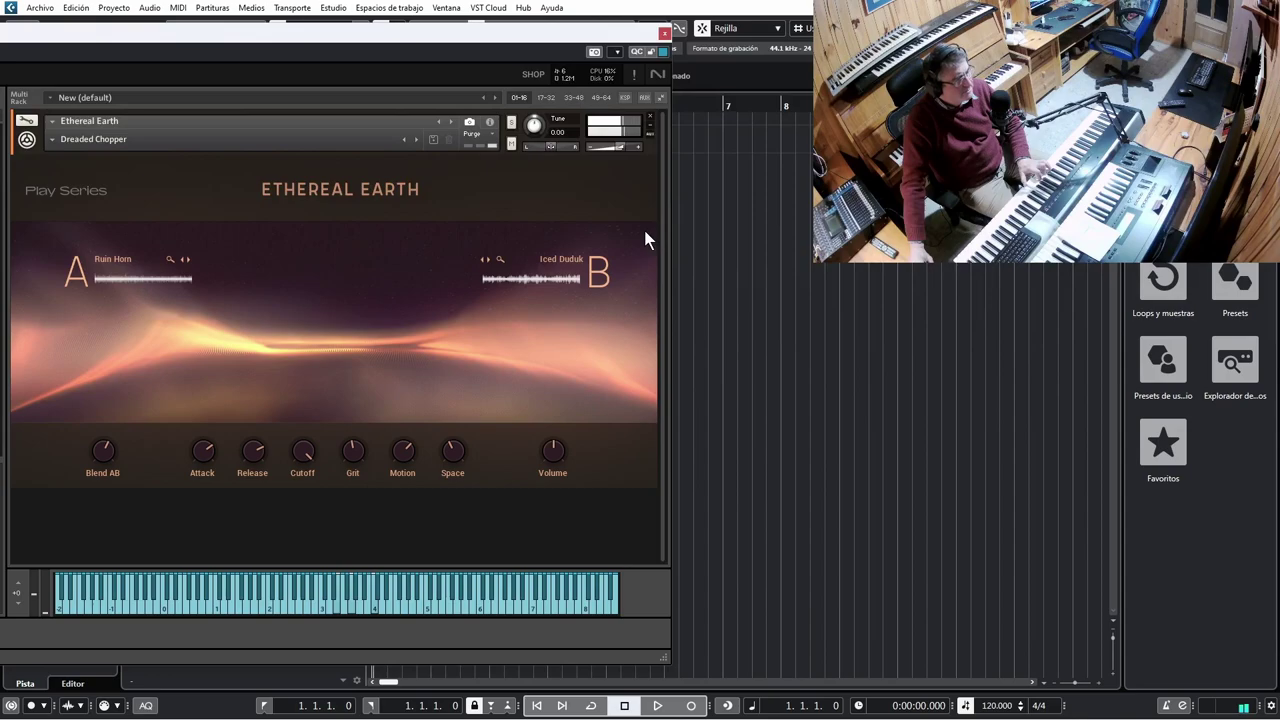
Advance through the Pads snapshots Eternity, Exploring Darkness and Flowing Harmonics, auditioning each, and load Minor Impressions
left_click(415, 140)
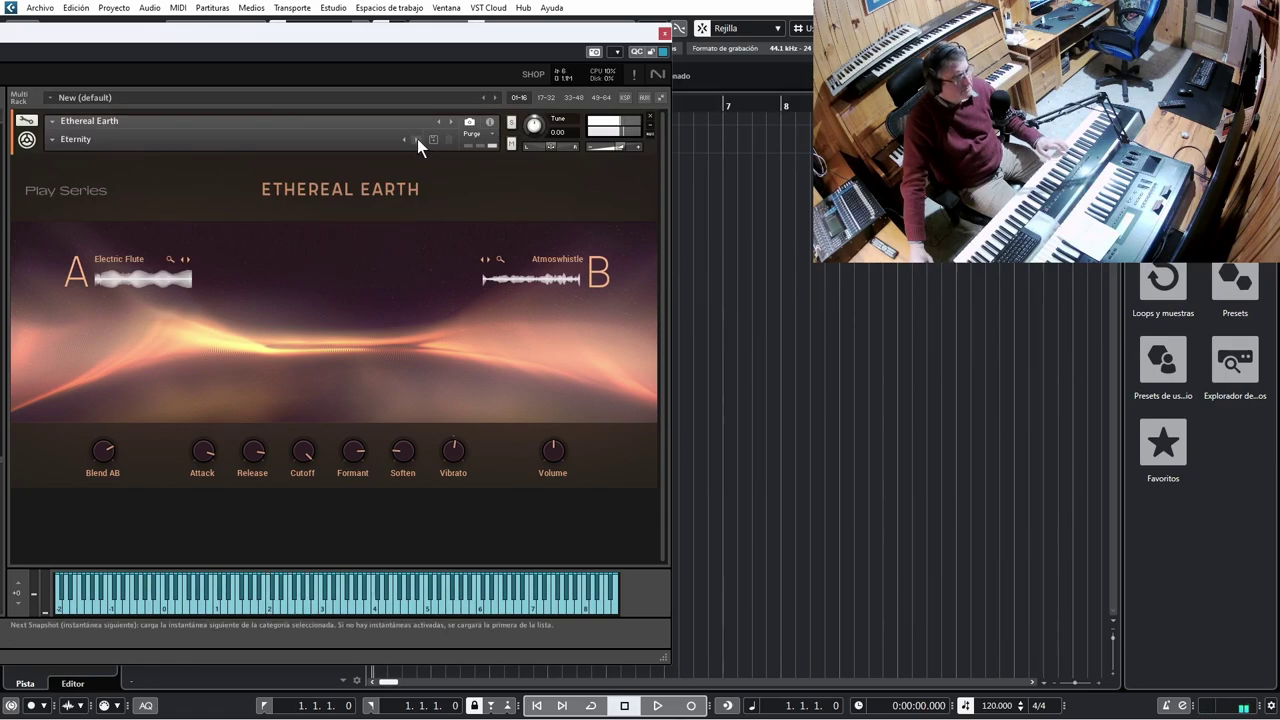
left_click(417, 139)
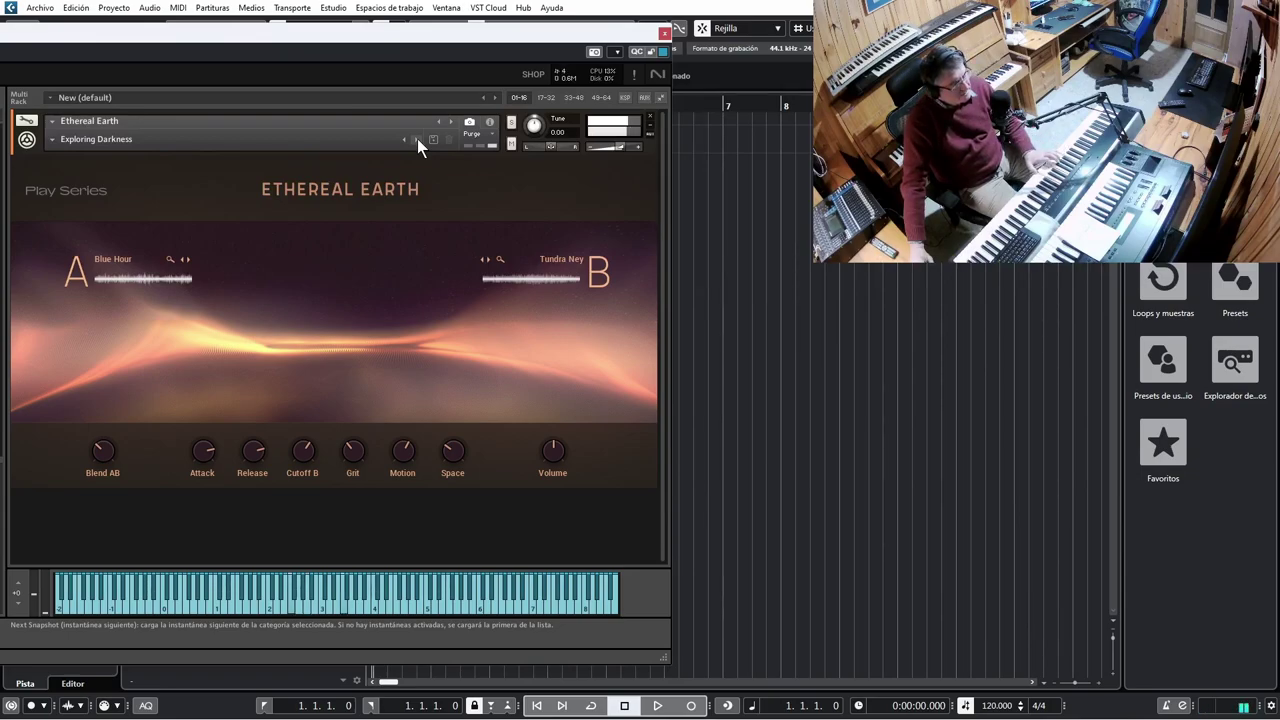
left_click(417, 138)
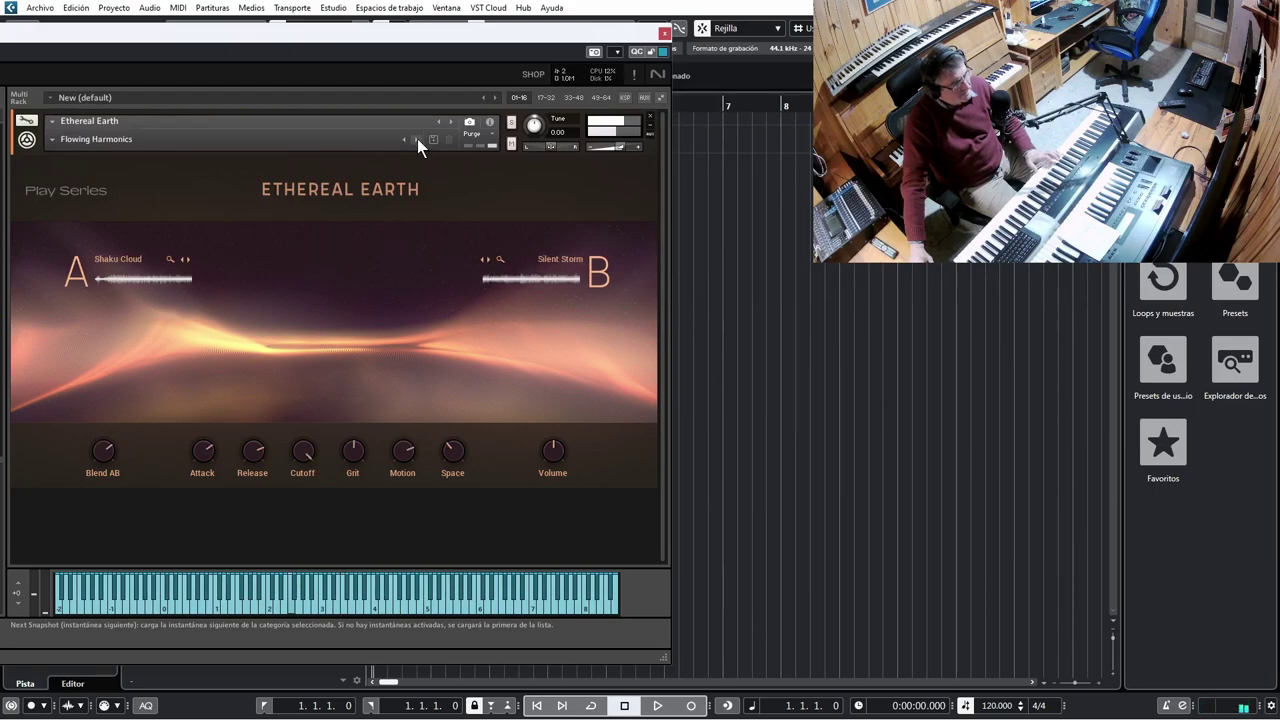
left_click(76, 143)
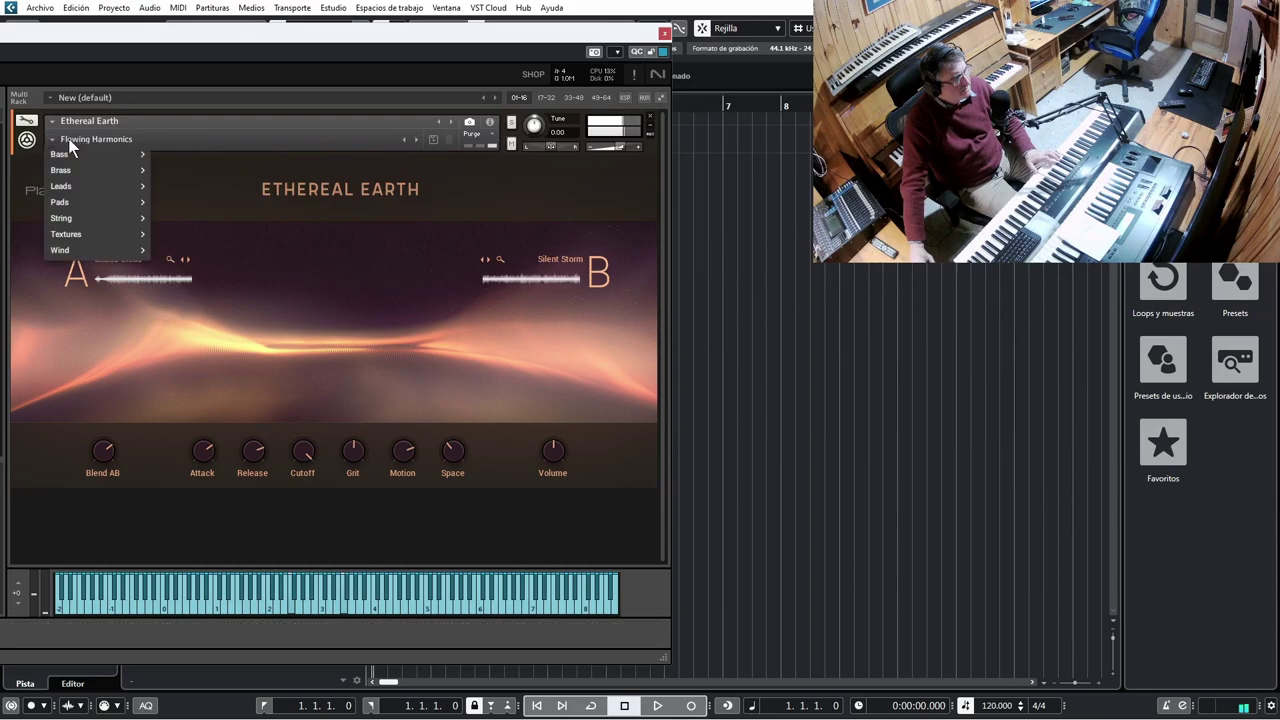
mouse_move(70, 215)
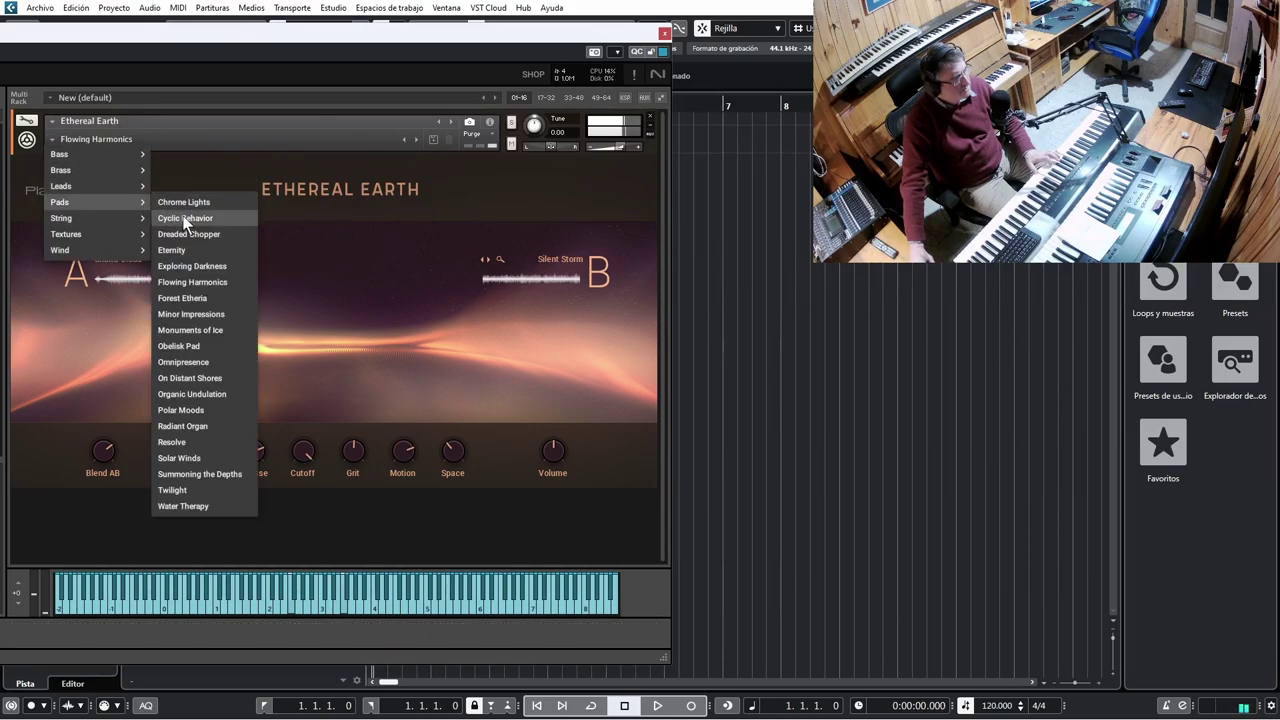
left_click(200, 313)
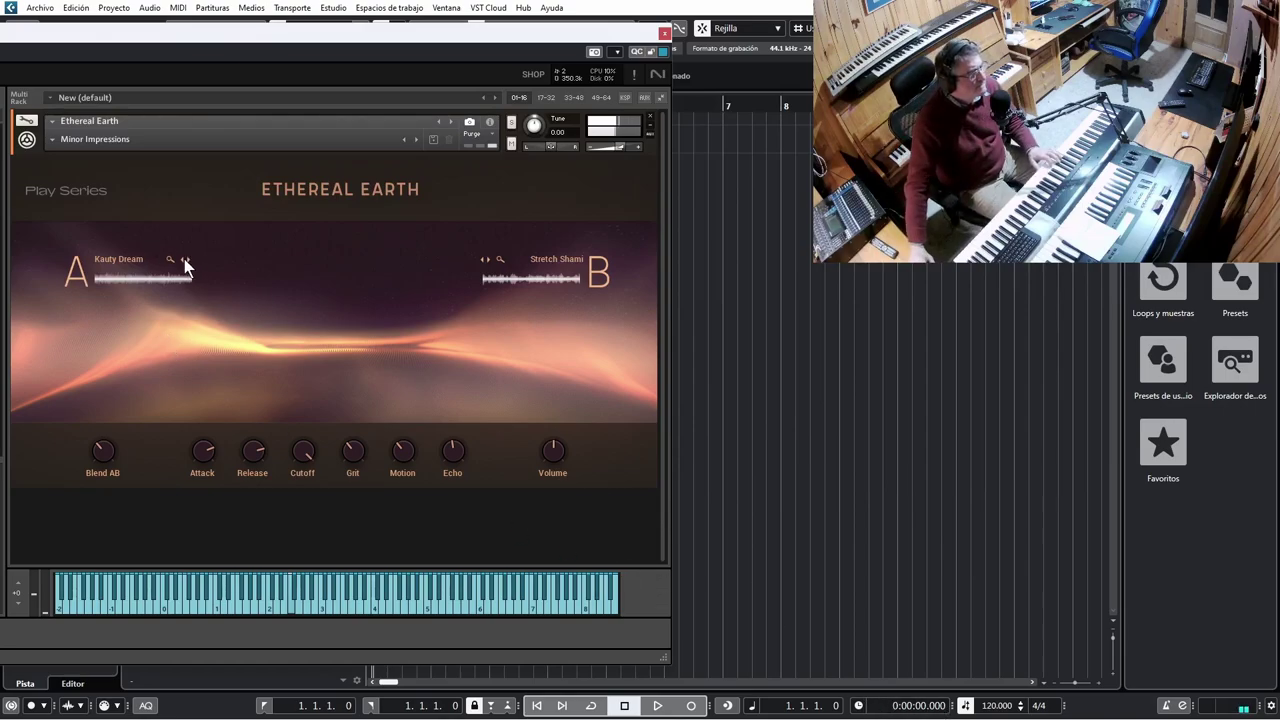
Try Silent Storm and Sri Prada as source A of Minor Impressions, settle on Tal Ambient, and close the source browser
left_click(143, 258)
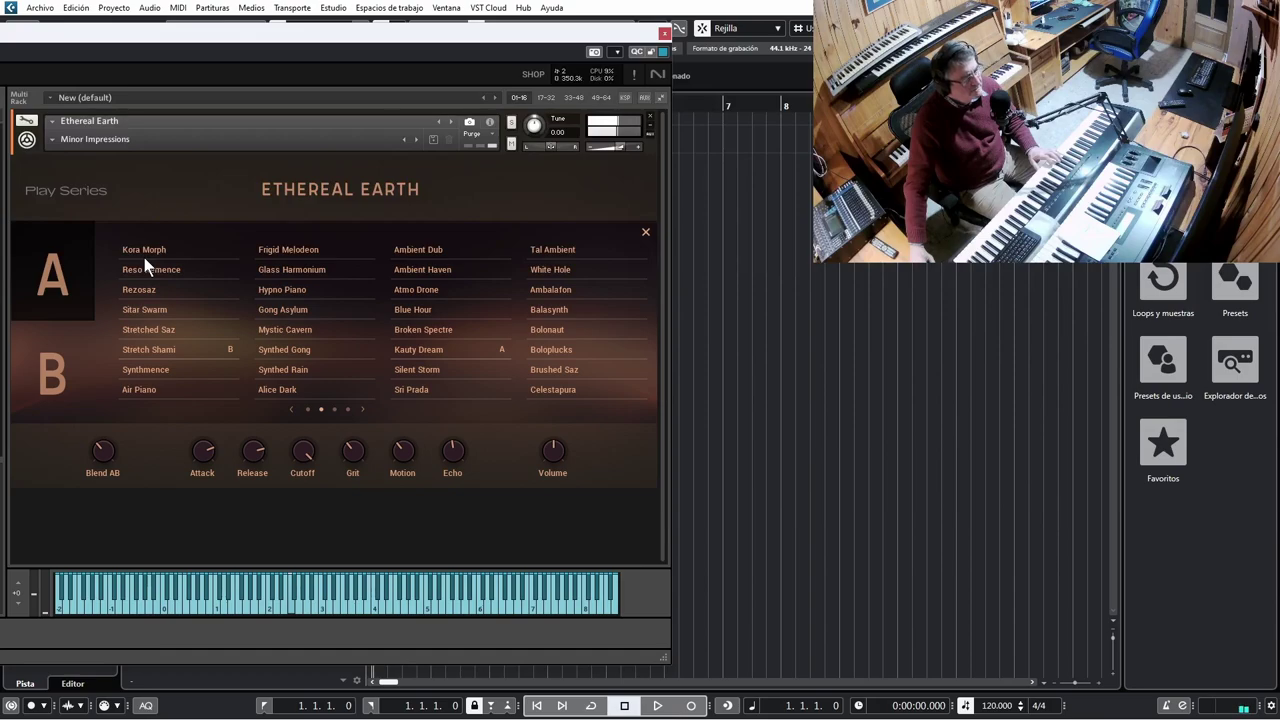
left_click(427, 368)
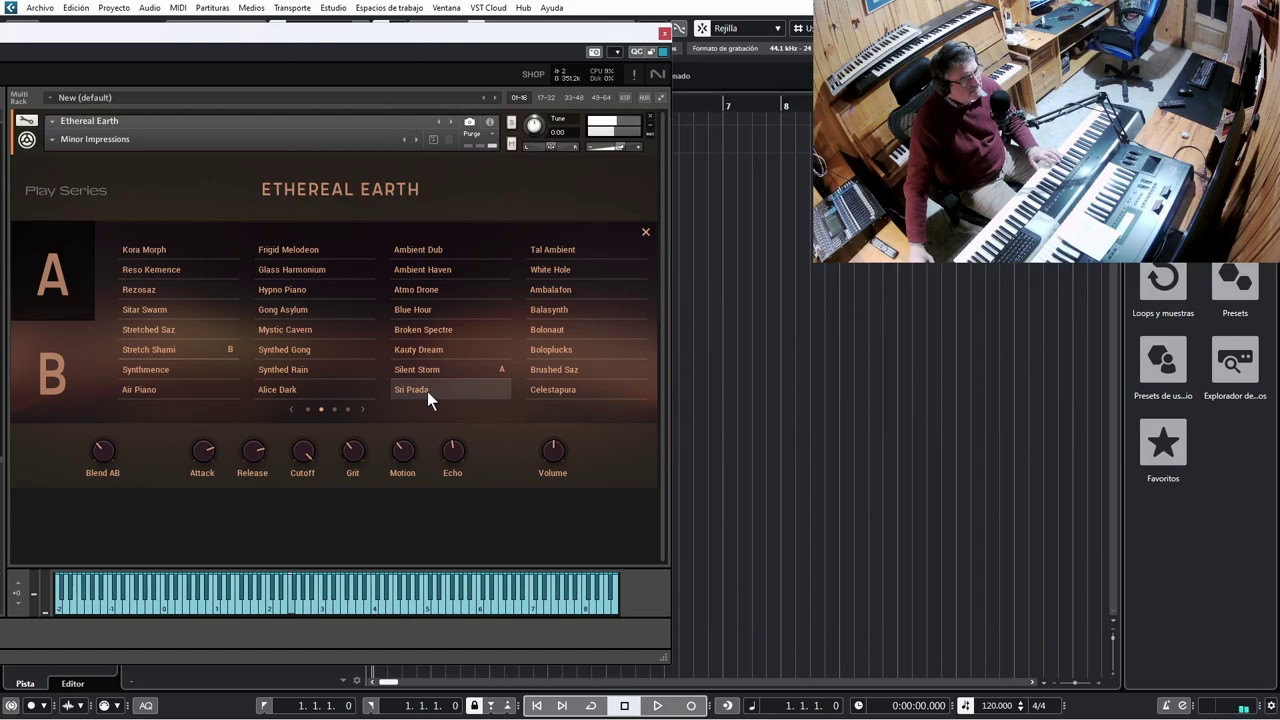
left_click(426, 390)
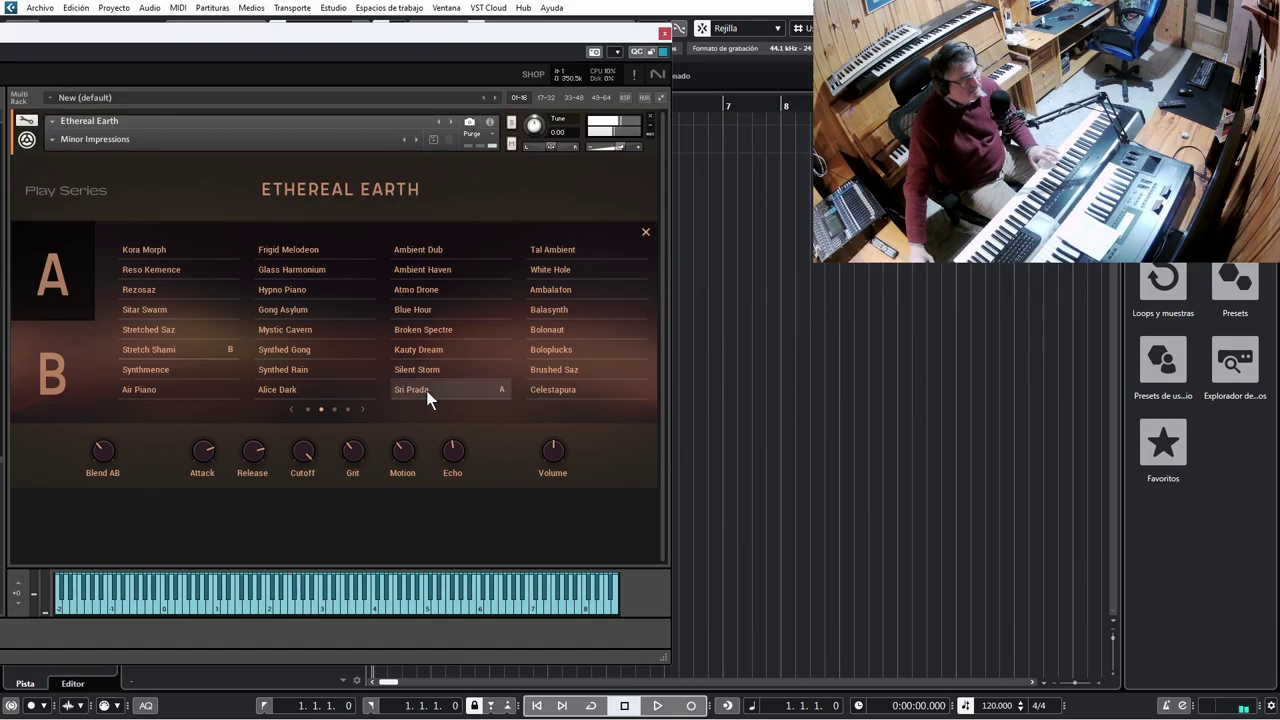
left_click(563, 250)
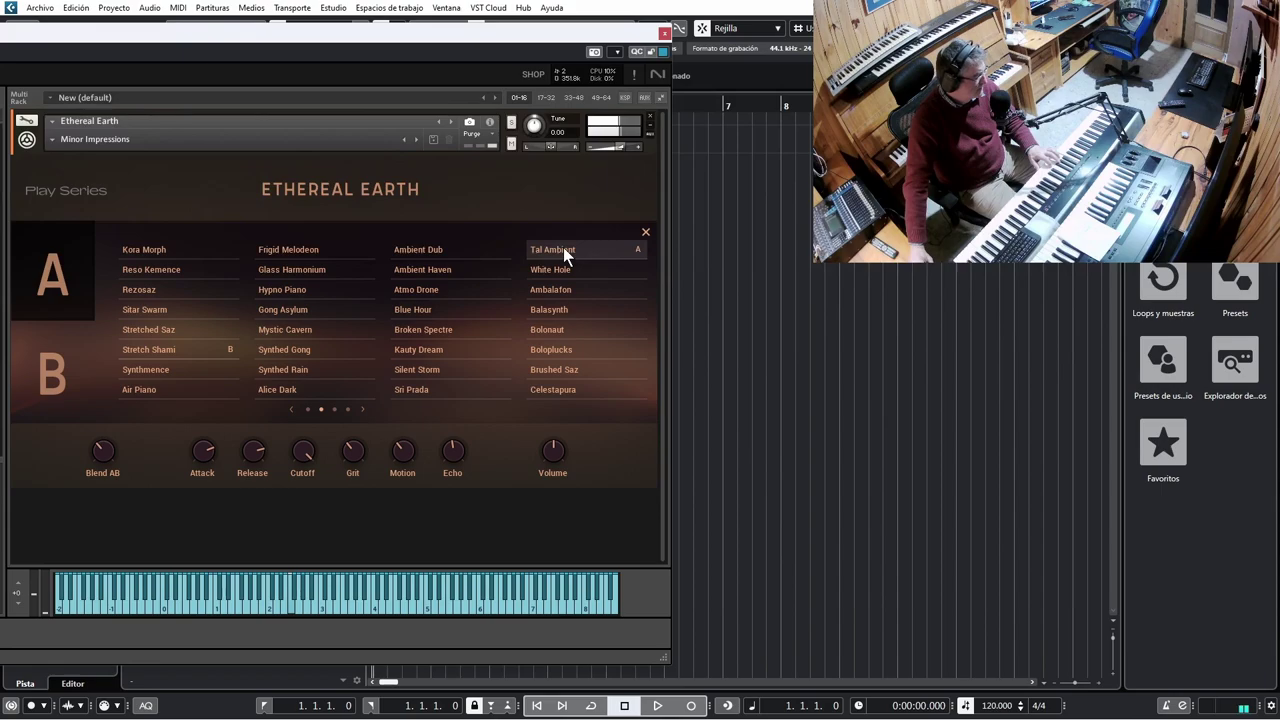
double_click(75, 122)
left_click(645, 235)
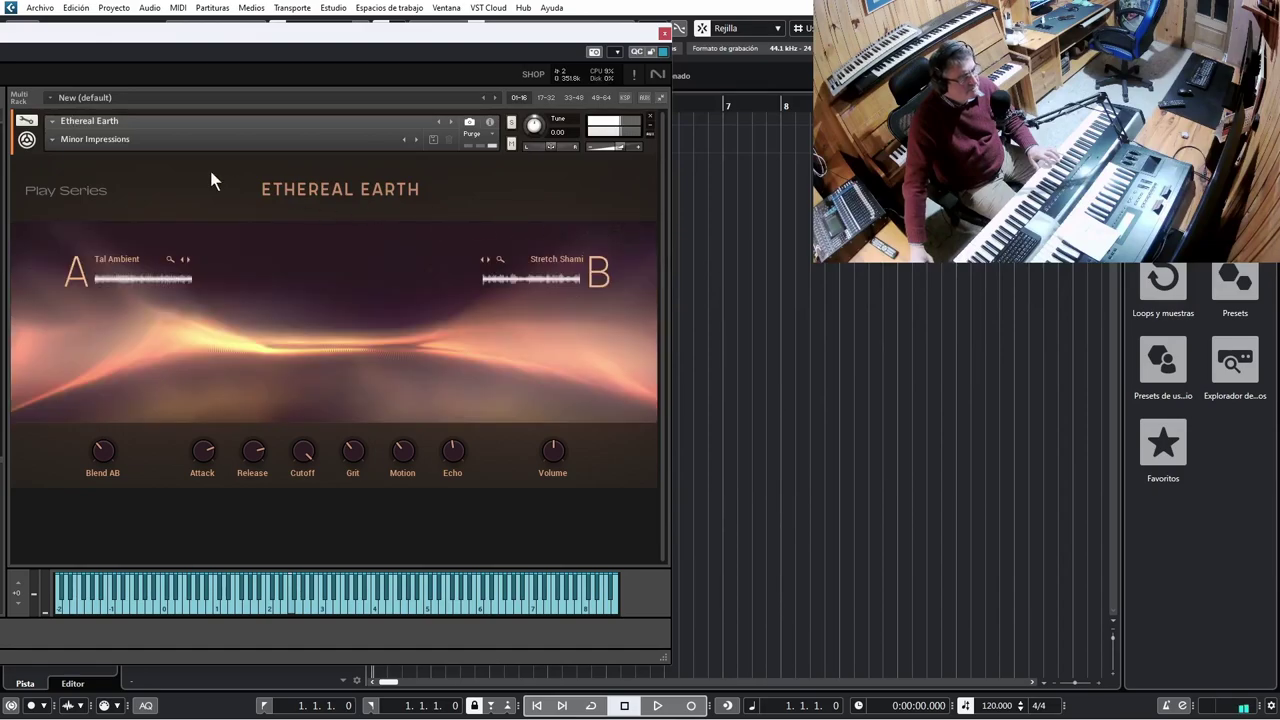
Load the String snapshot Angelic Whispers and switch its source A to the next sound, Ambalafon
left_click(83, 139)
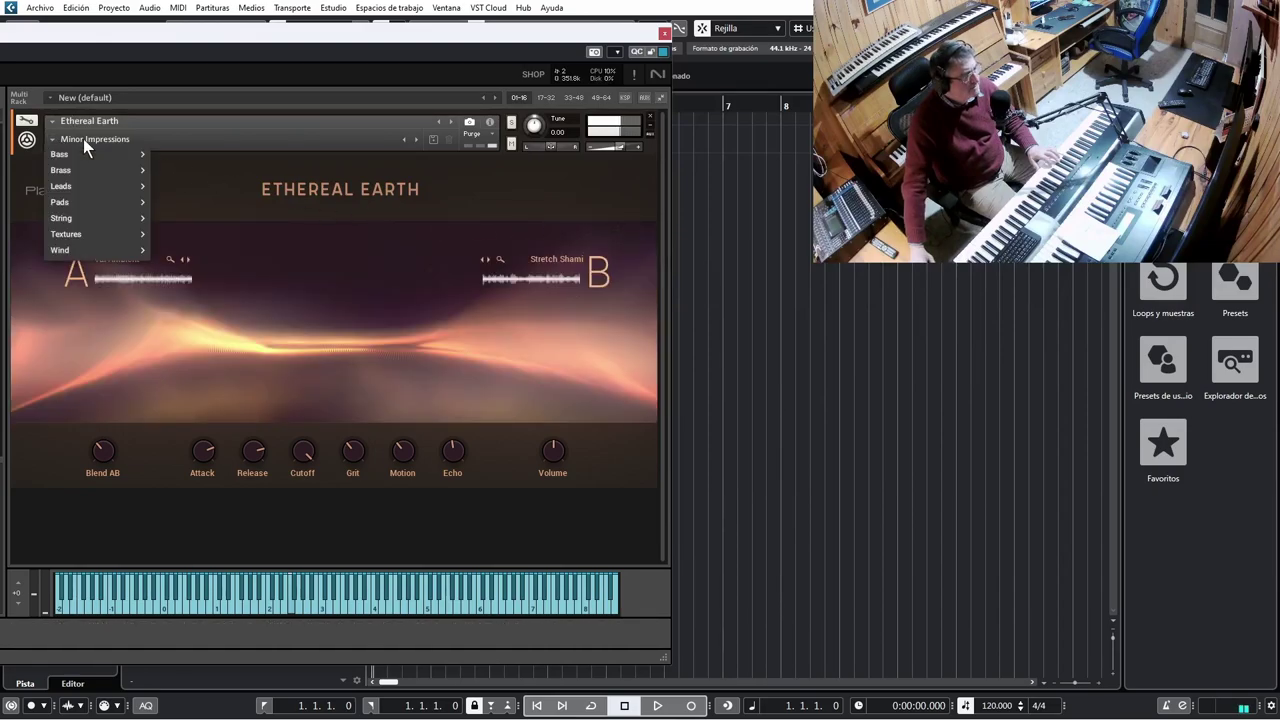
mouse_move(93, 220)
left_click(190, 219)
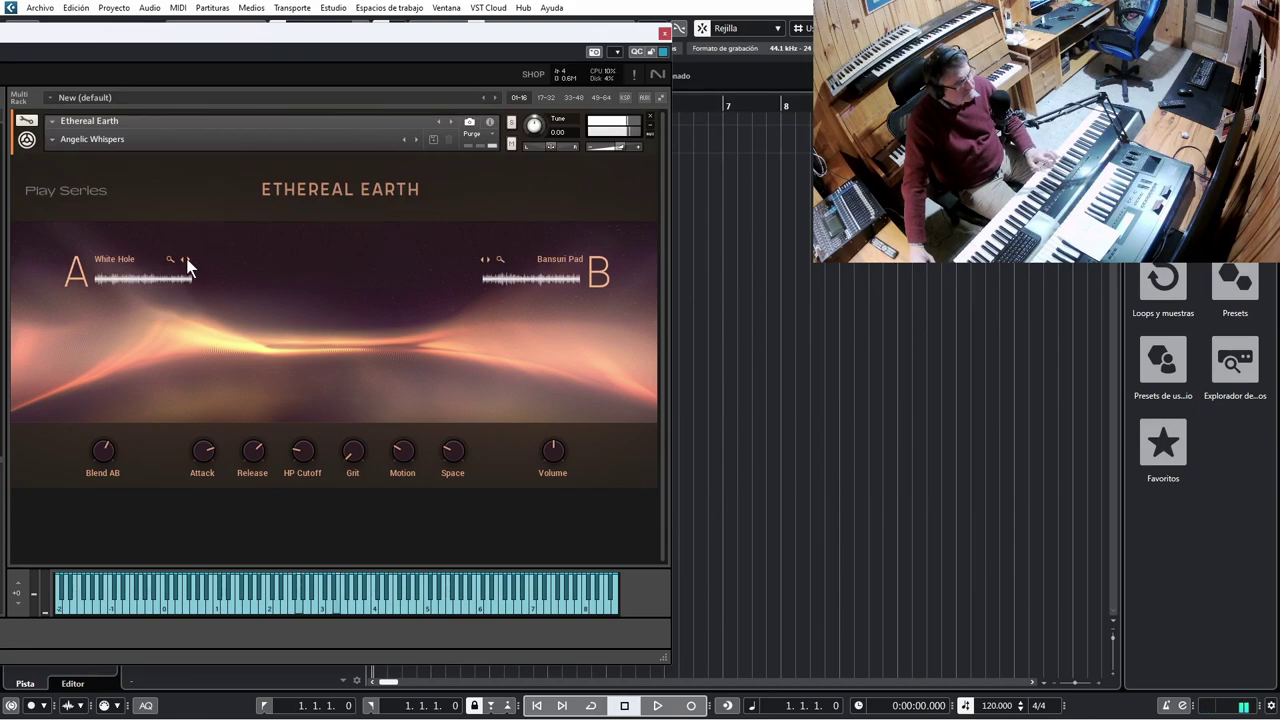
left_click(187, 261)
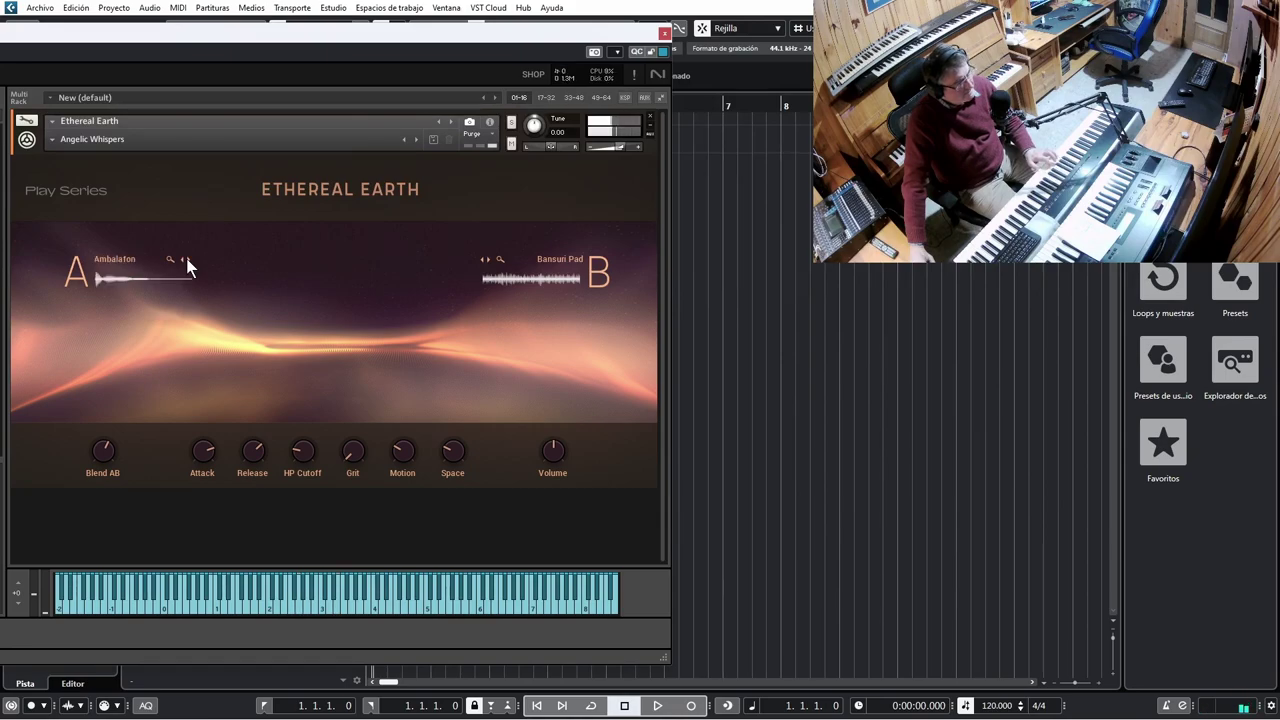
Audition the String snapshots Arctic Ensemble, Behind the Mirror, Ceremony and Gutsy Strings
left_click(88, 141)
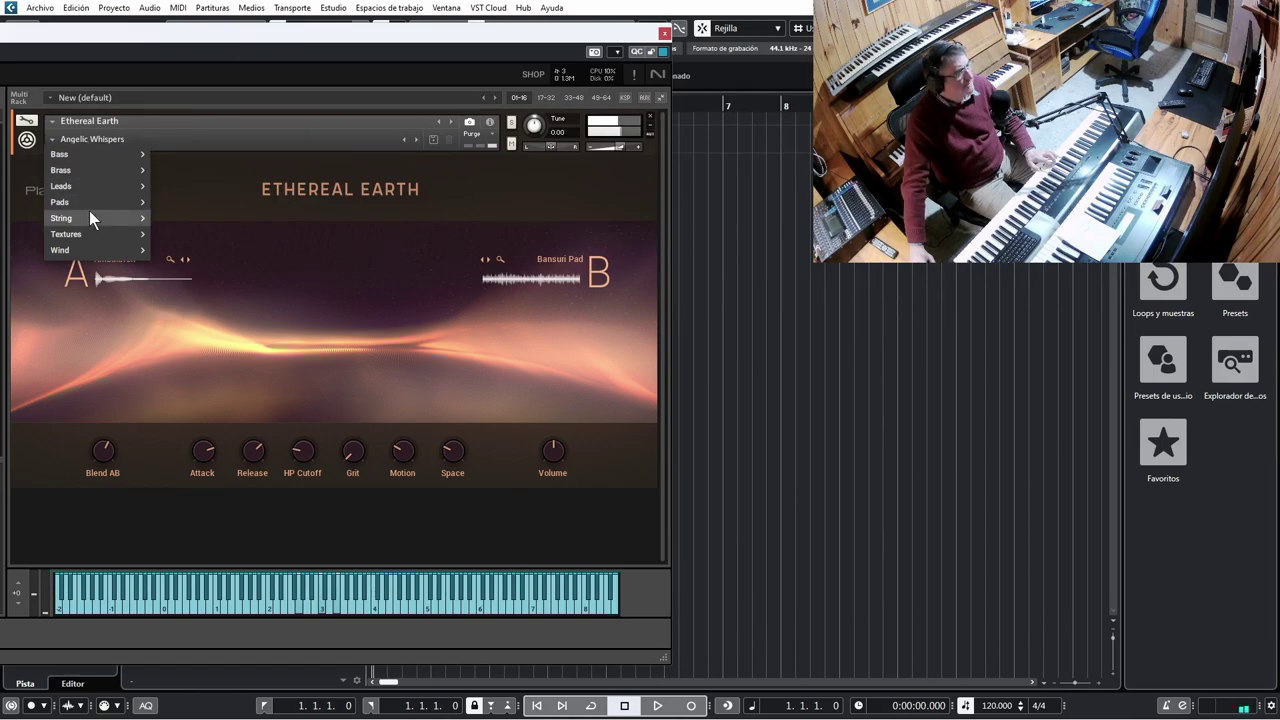
mouse_move(89, 213)
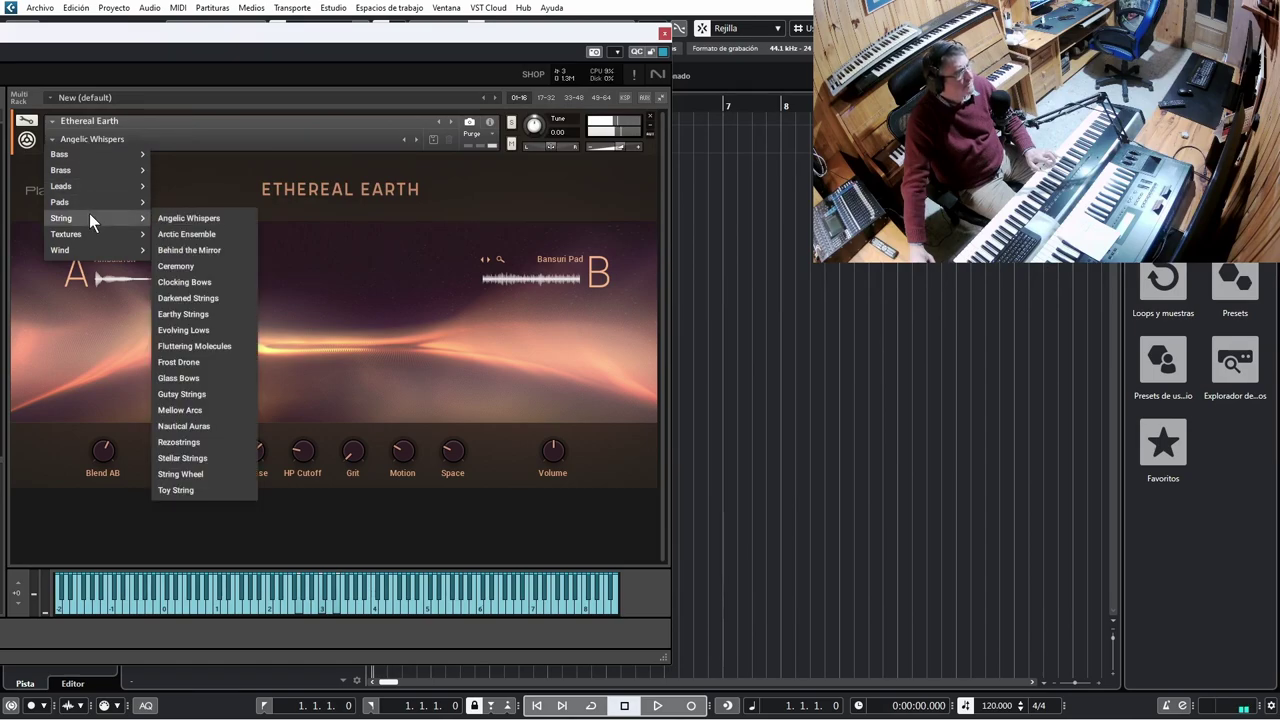
left_click(191, 233)
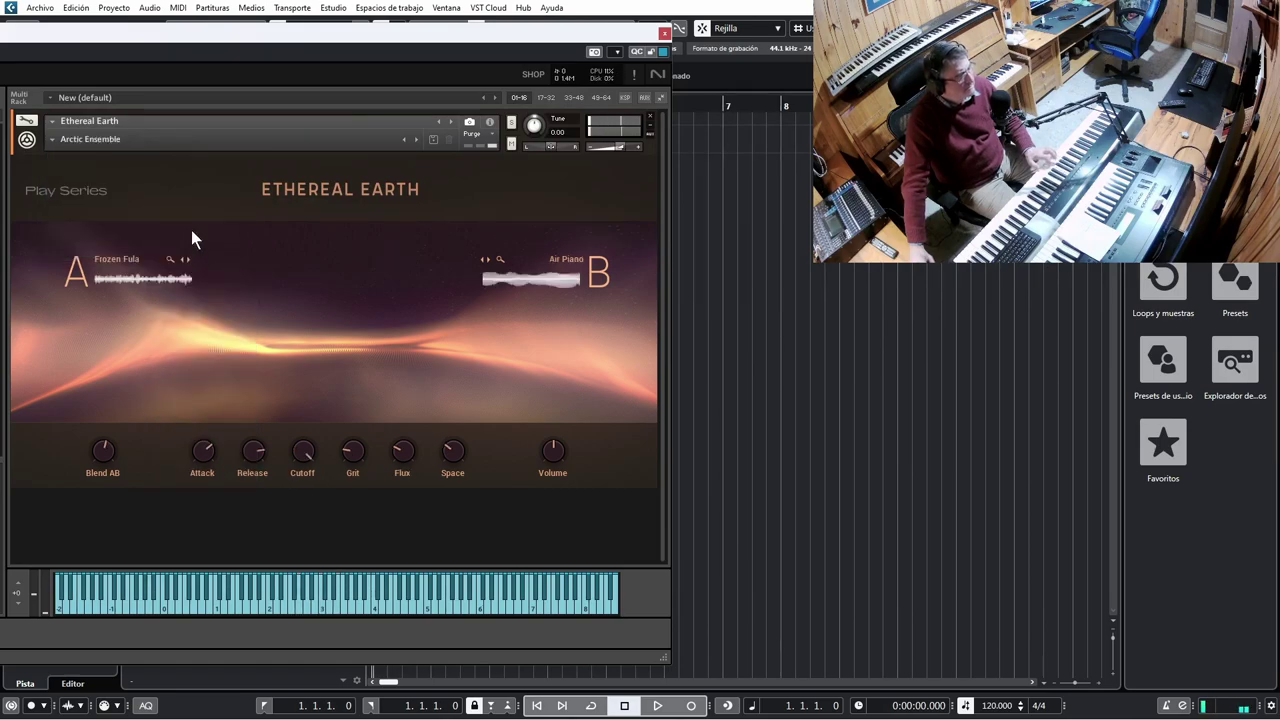
left_click(418, 142)
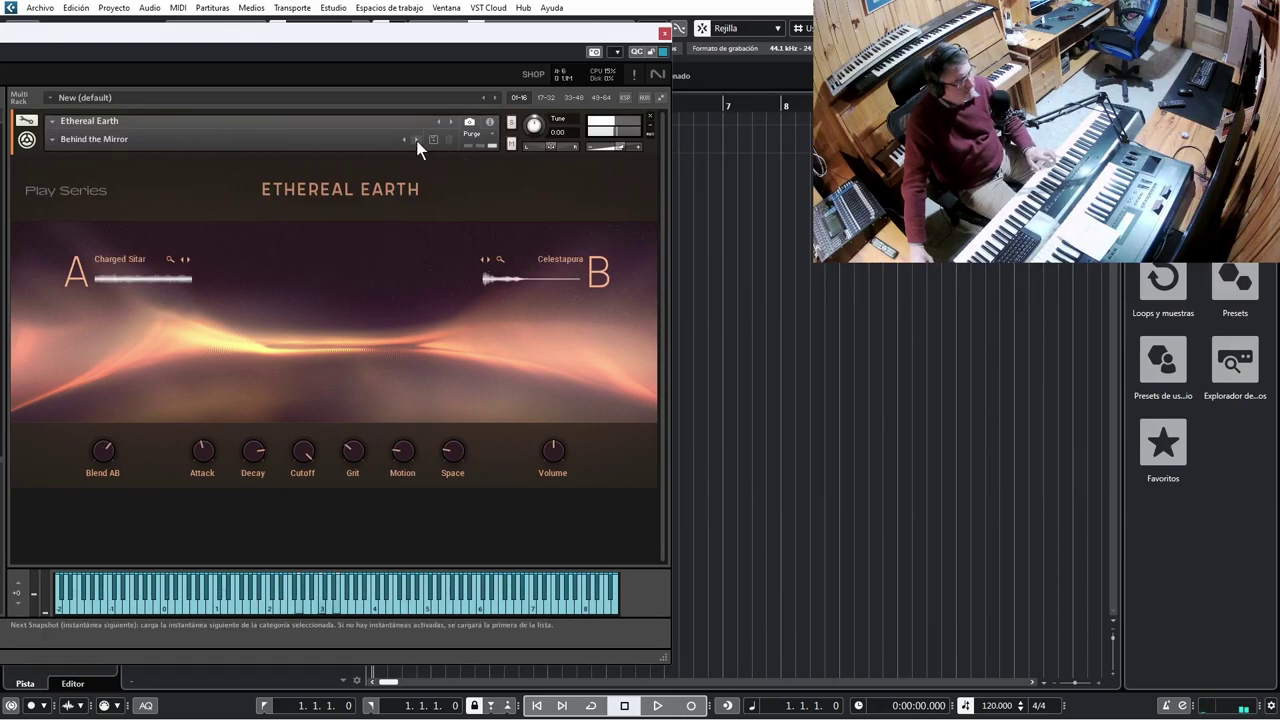
left_click(418, 142)
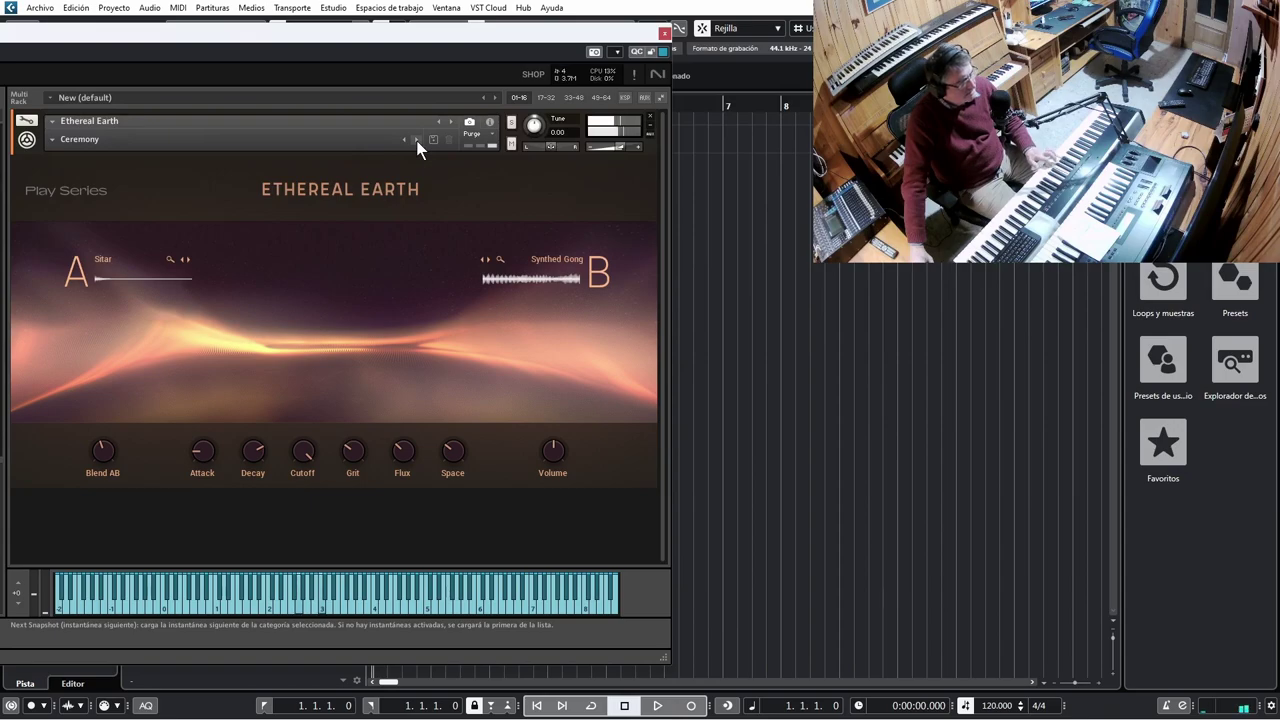
left_click(102, 140)
mouse_move(90, 219)
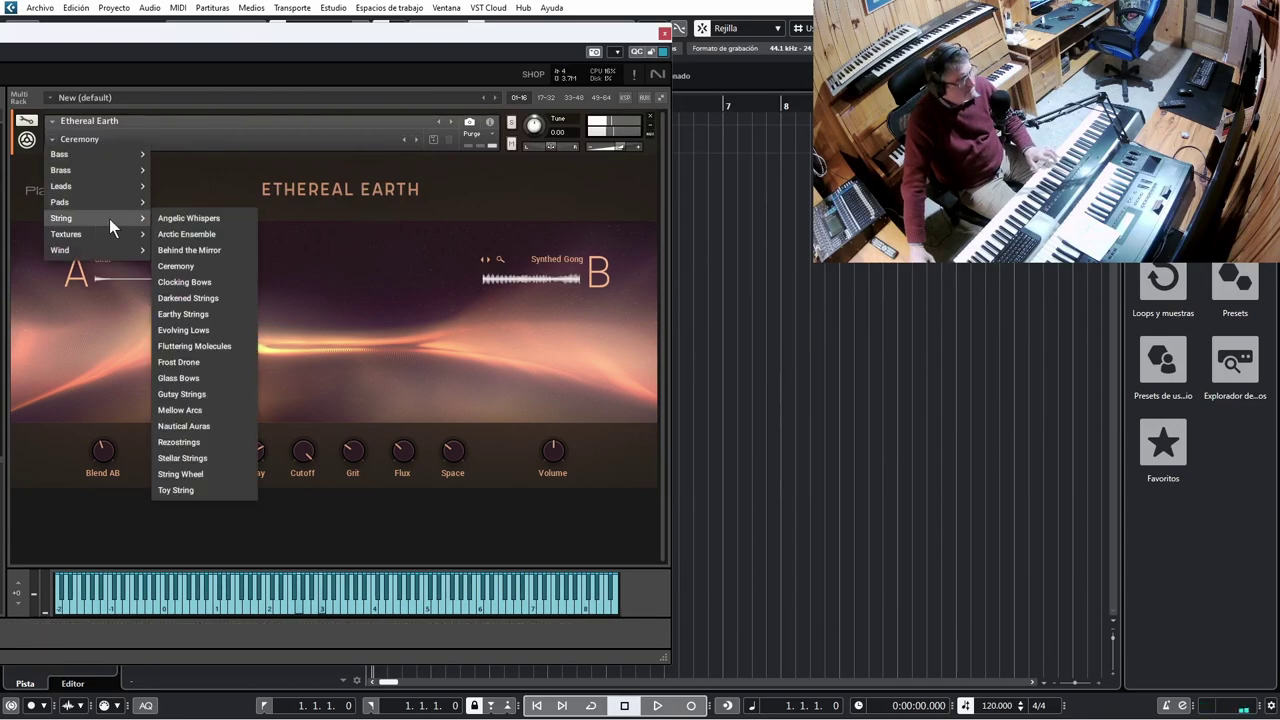
left_click(181, 394)
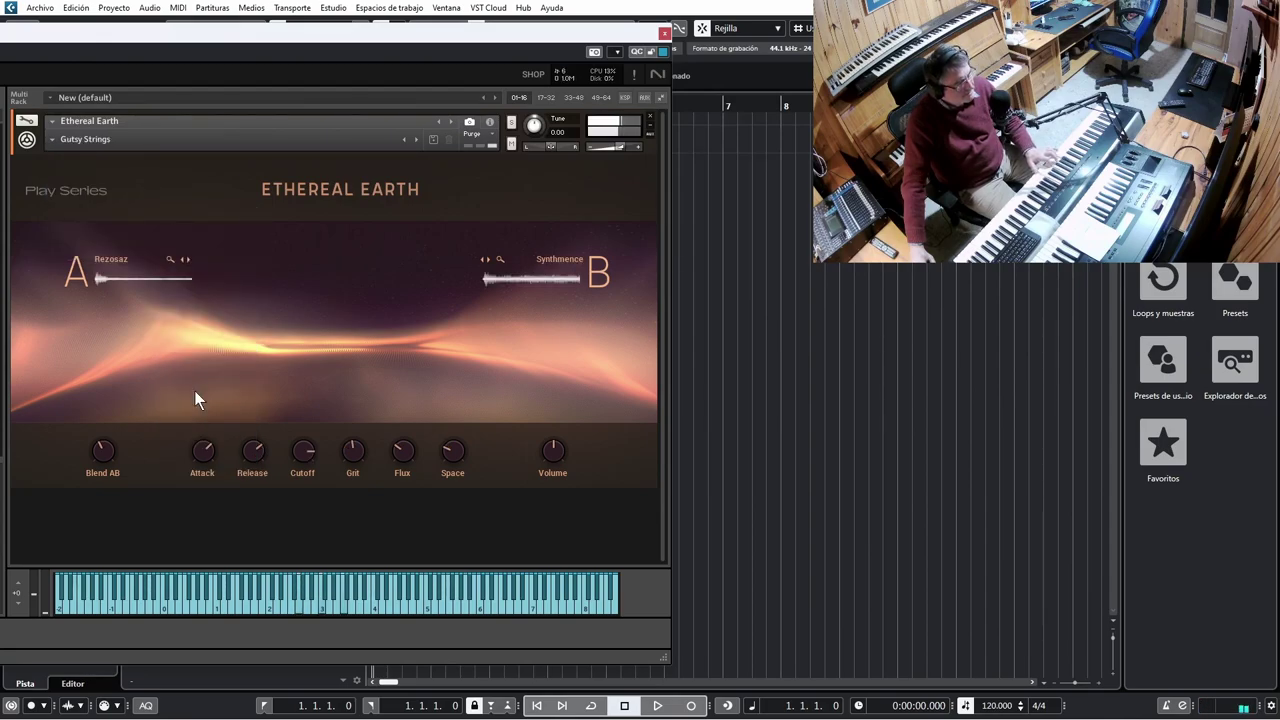
Audition the Textures snapshots Alternating Current and Deep Space Comms
left_click(57, 138)
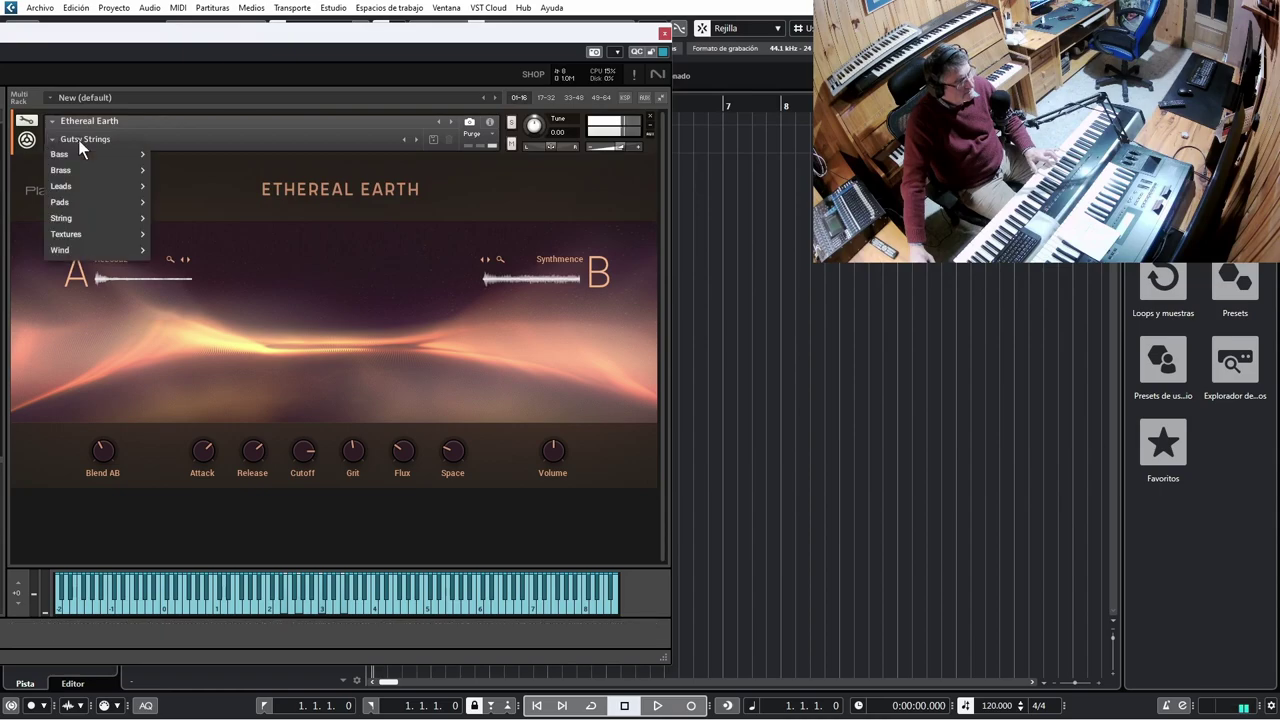
mouse_move(102, 233)
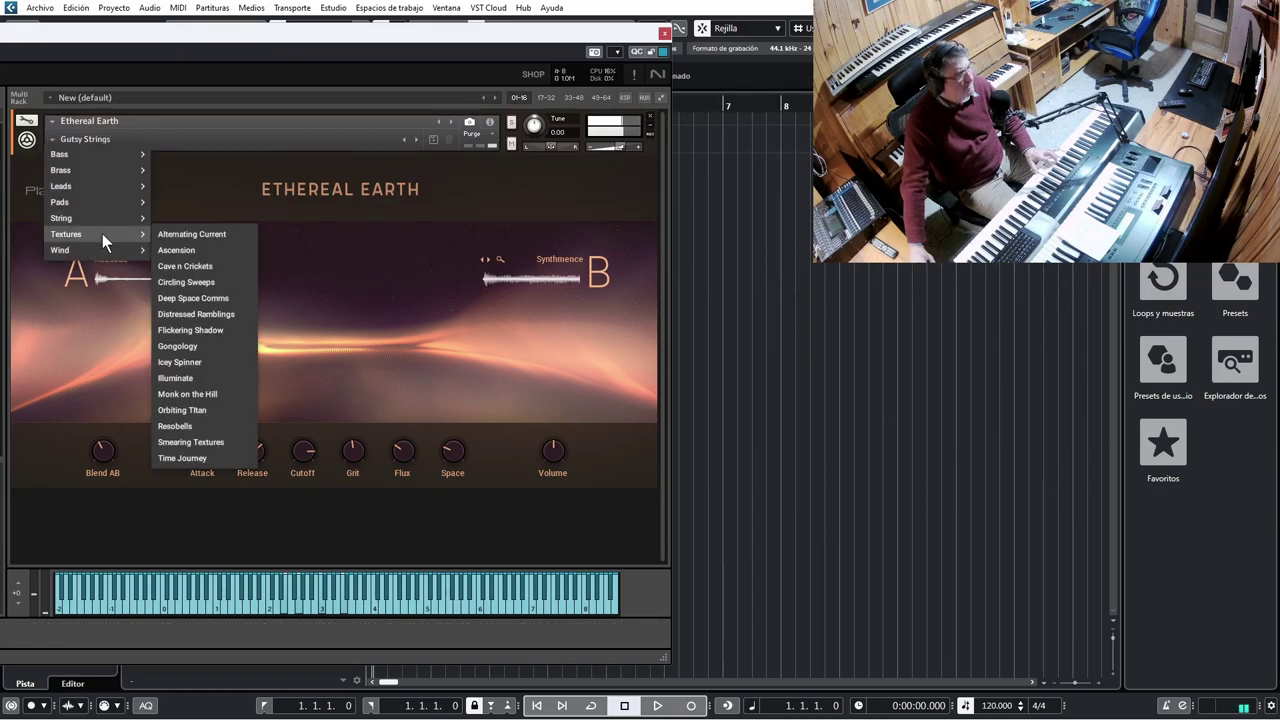
left_click(183, 232)
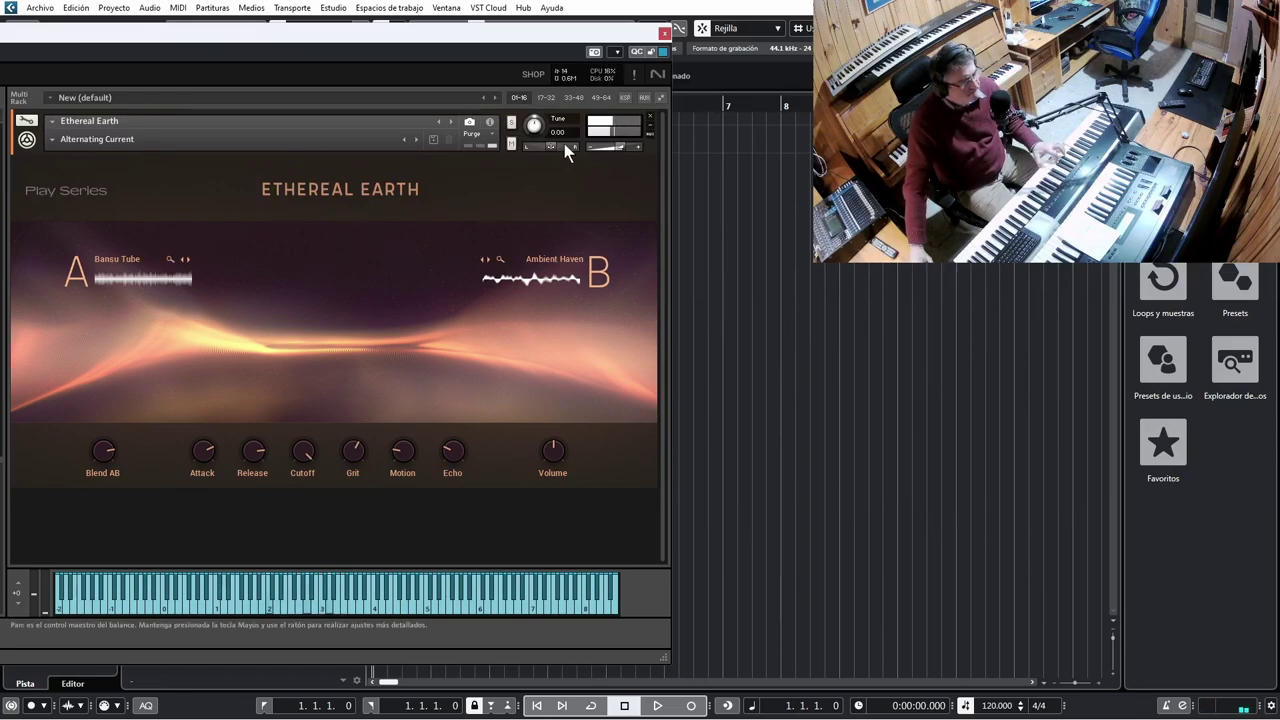
left_click(53, 139)
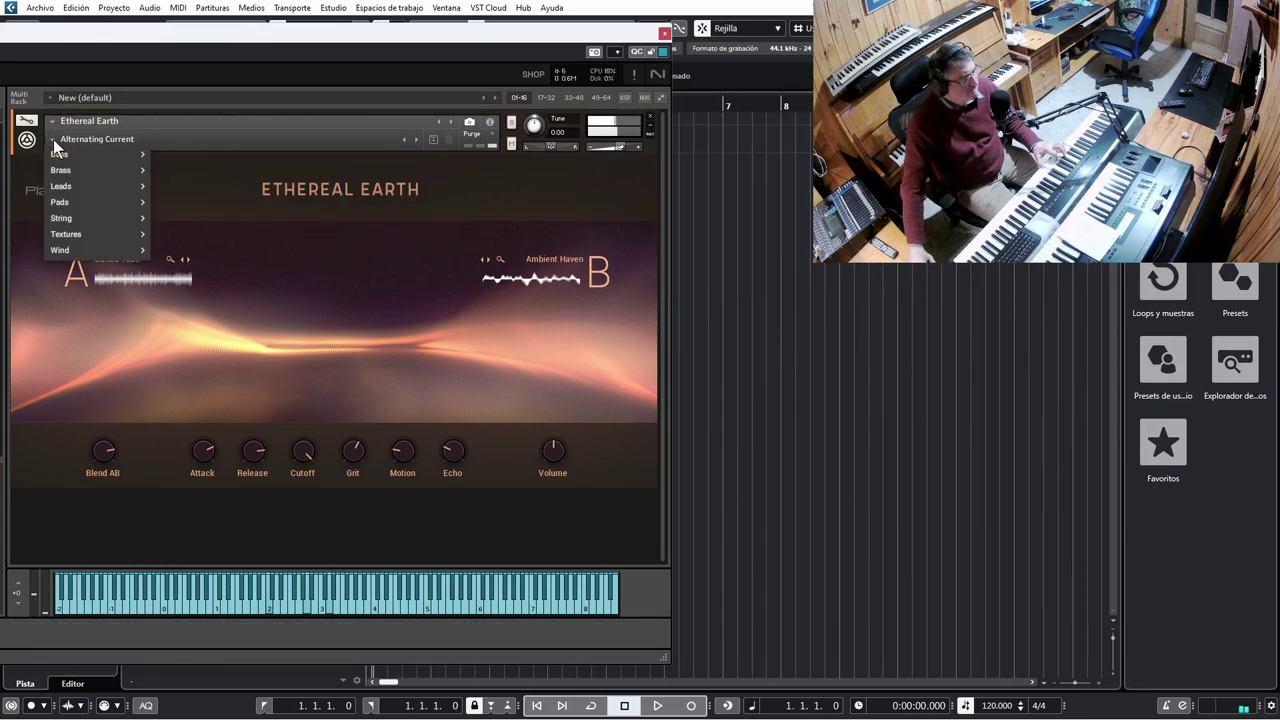
mouse_move(140, 250)
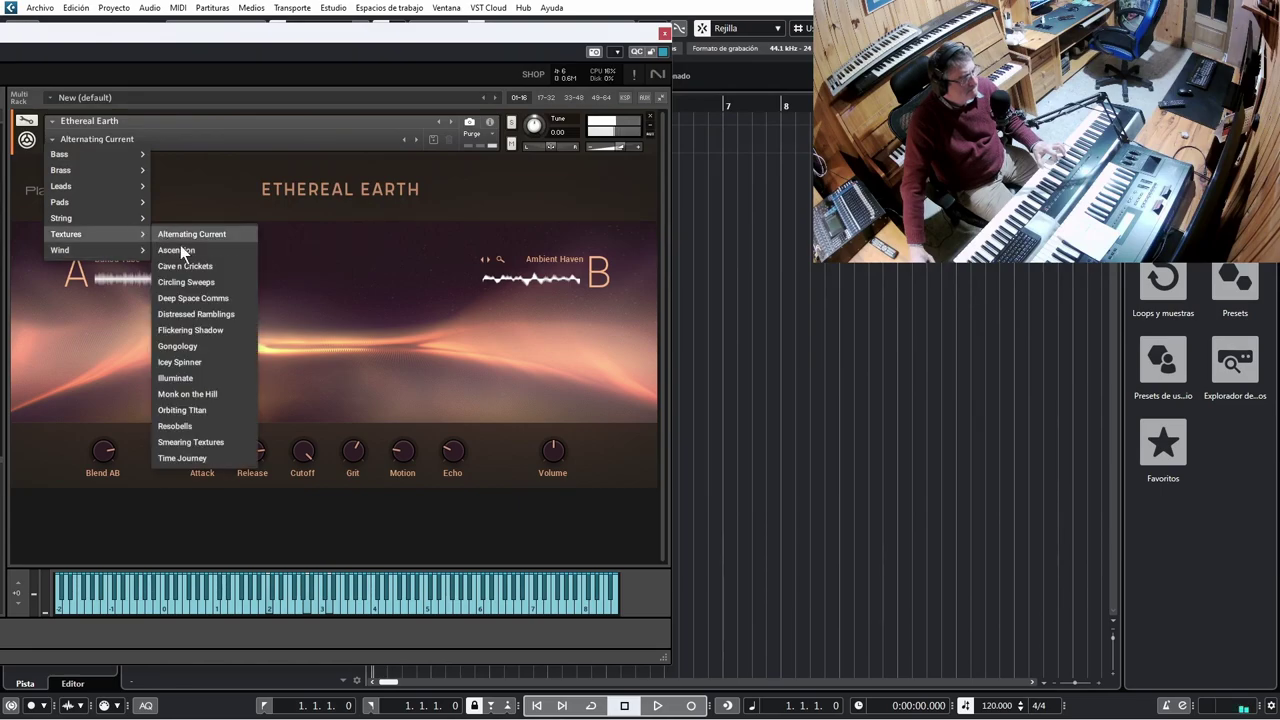
left_click(195, 298)
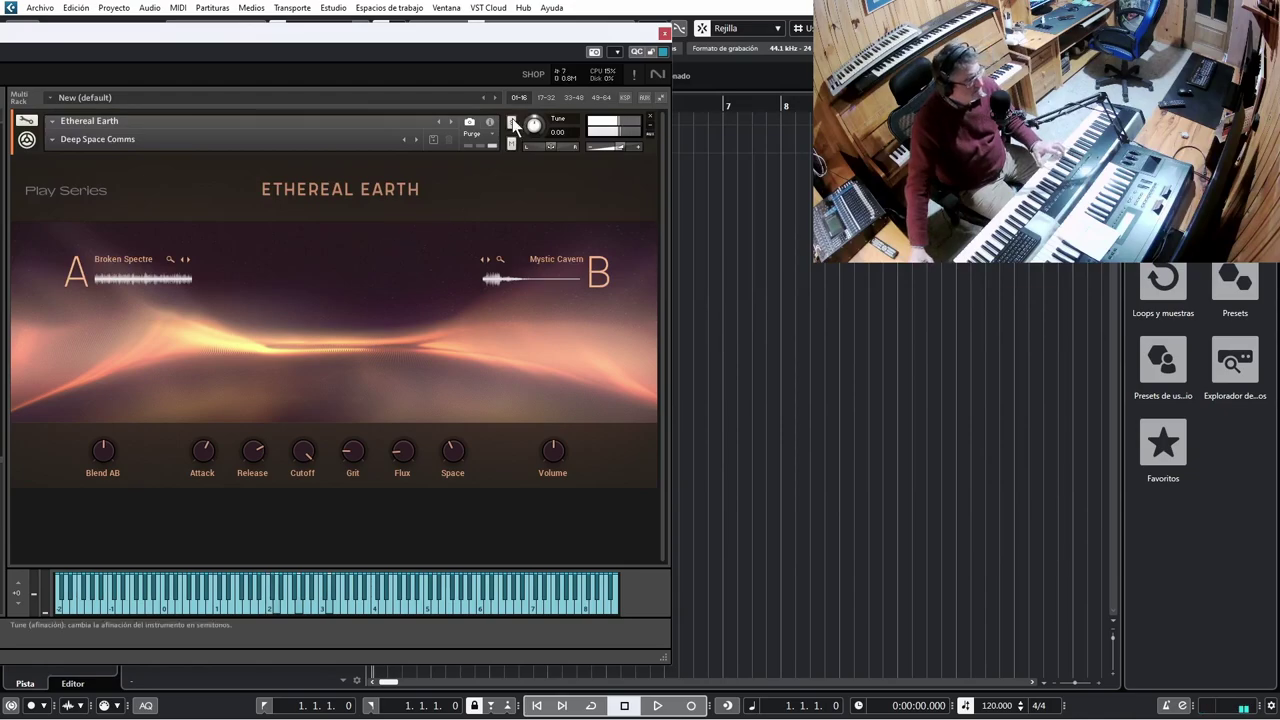
Advance through the Textures snapshots Distressed Ramblings and Flickering Shadow, and adjust Blend AB on Flickering Shadow to about the middle
left_click(416, 140)
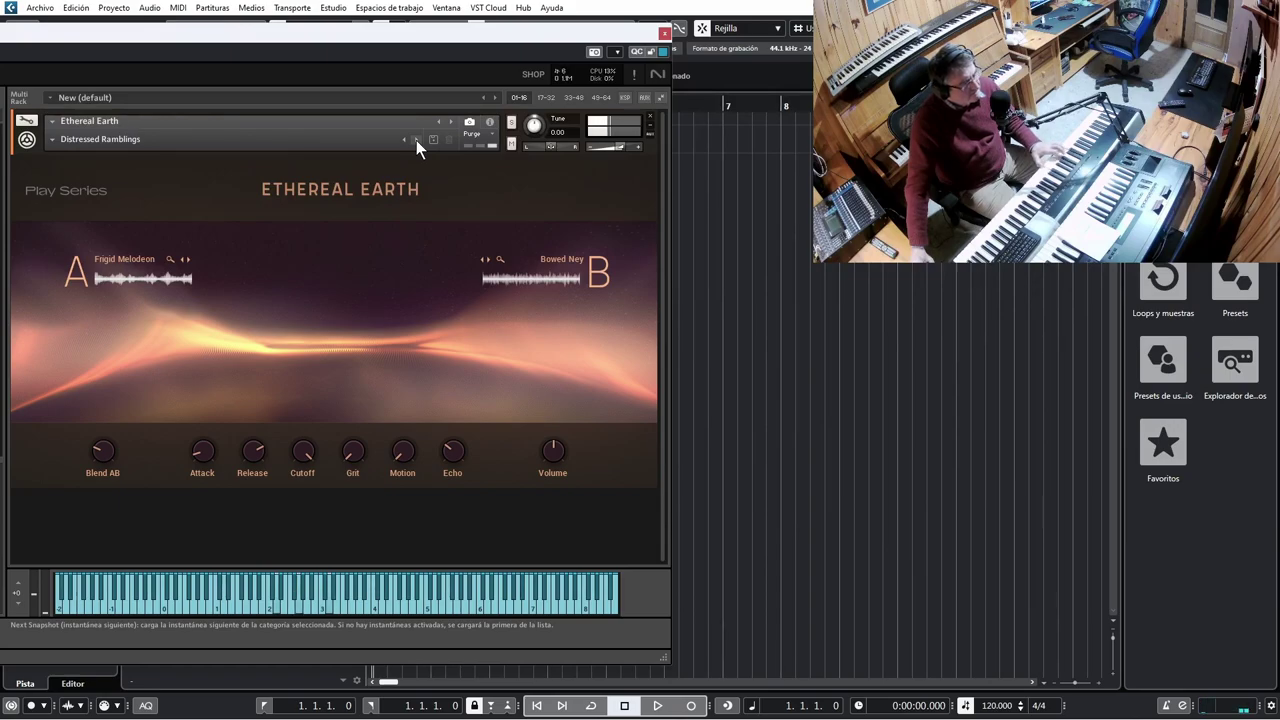
left_click(416, 140)
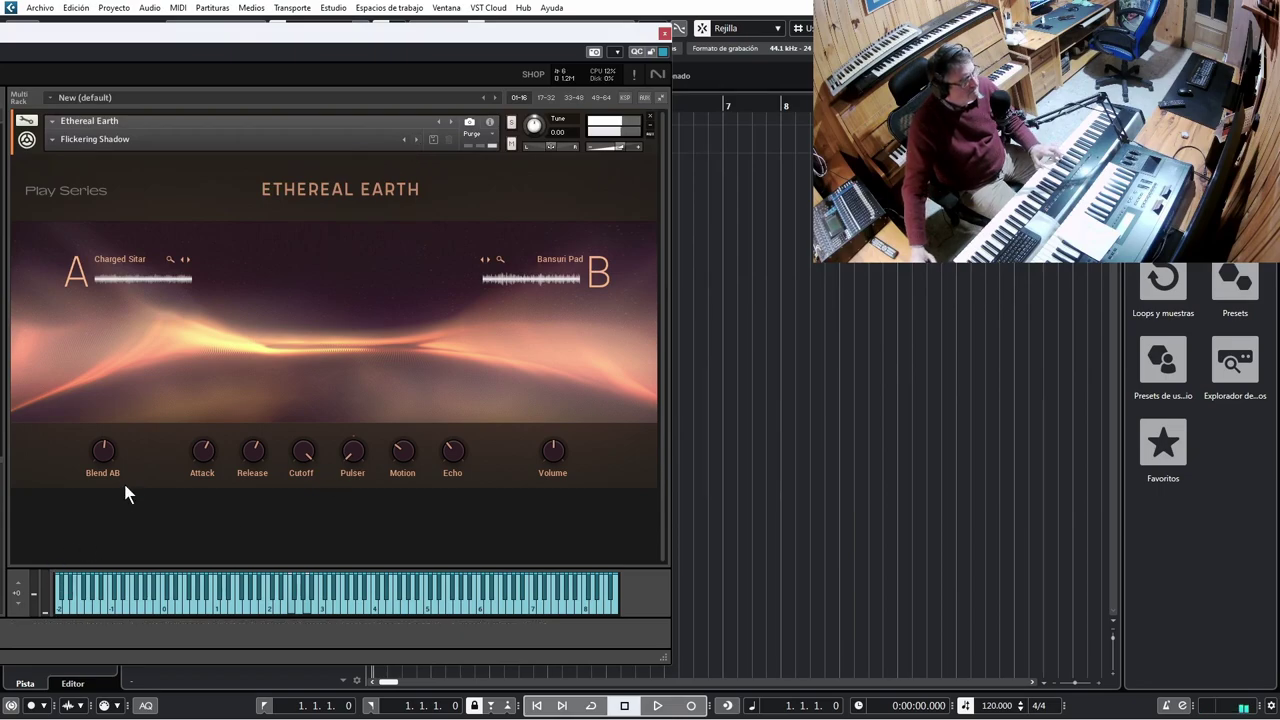
left_click_drag(102, 455, 137, 459)
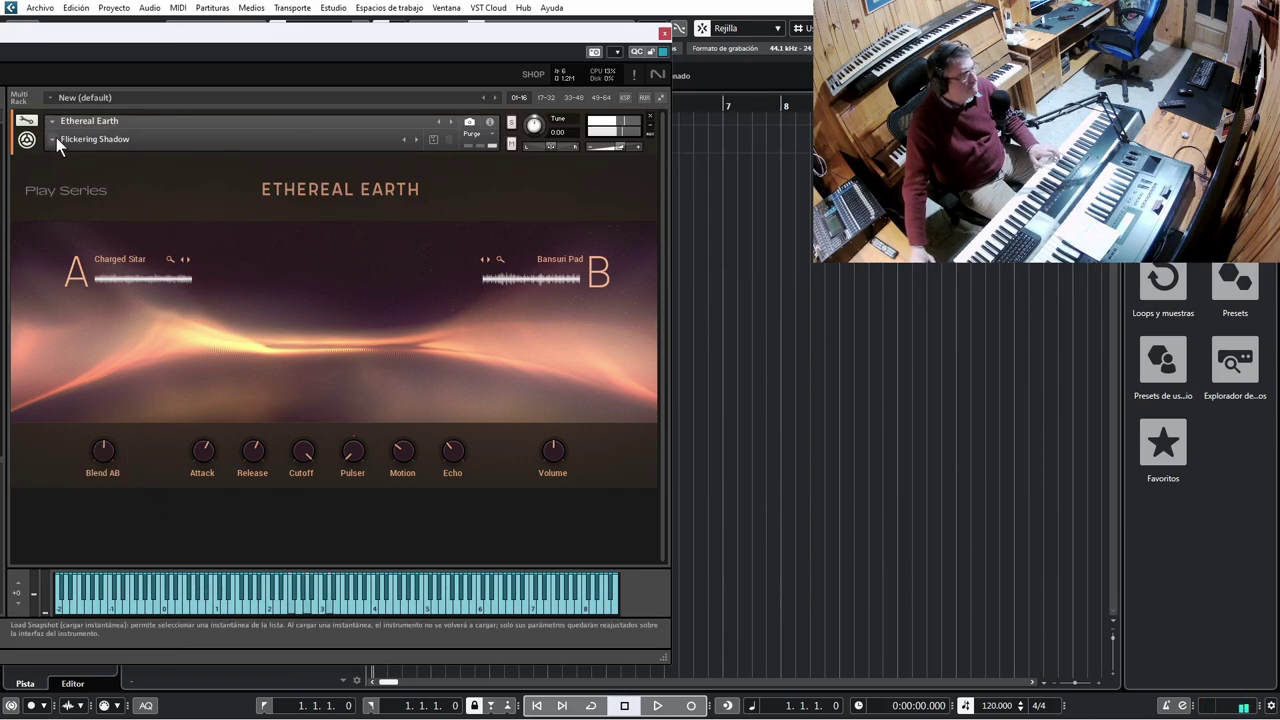
Load the Wind snapshot Ancient Secrets and audition it
left_click(108, 139)
mouse_move(94, 252)
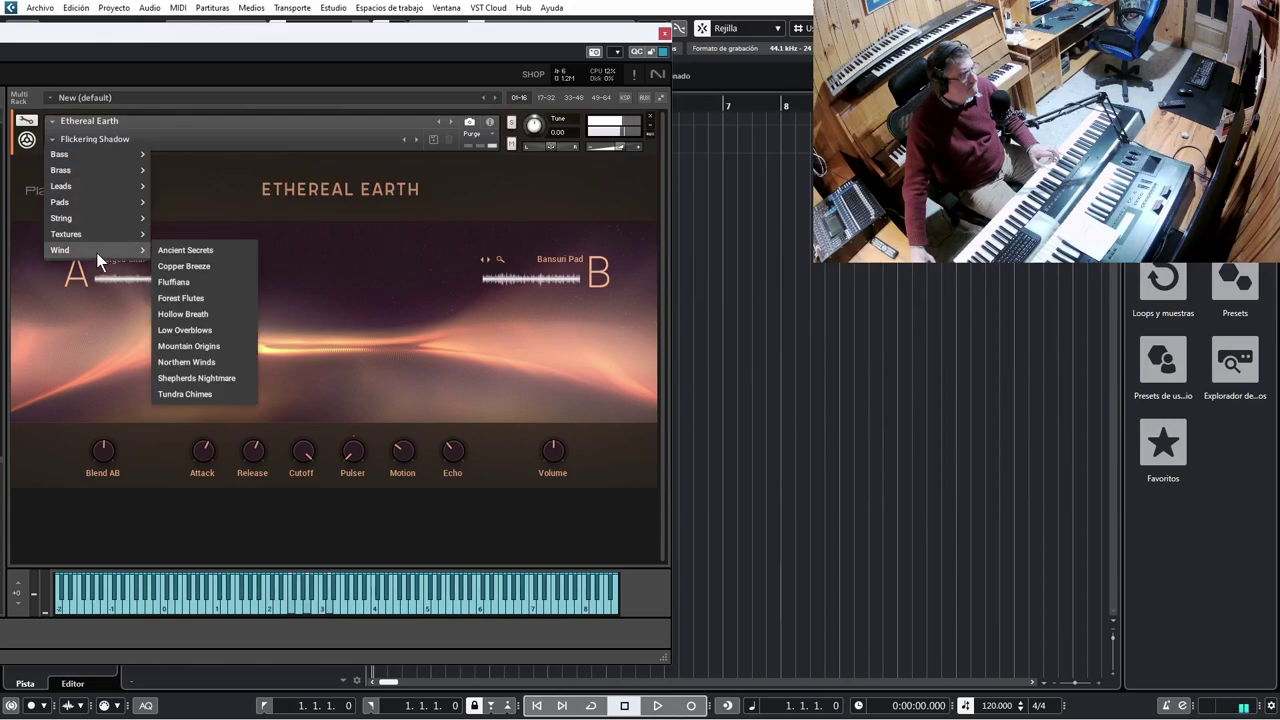
left_click(180, 253)
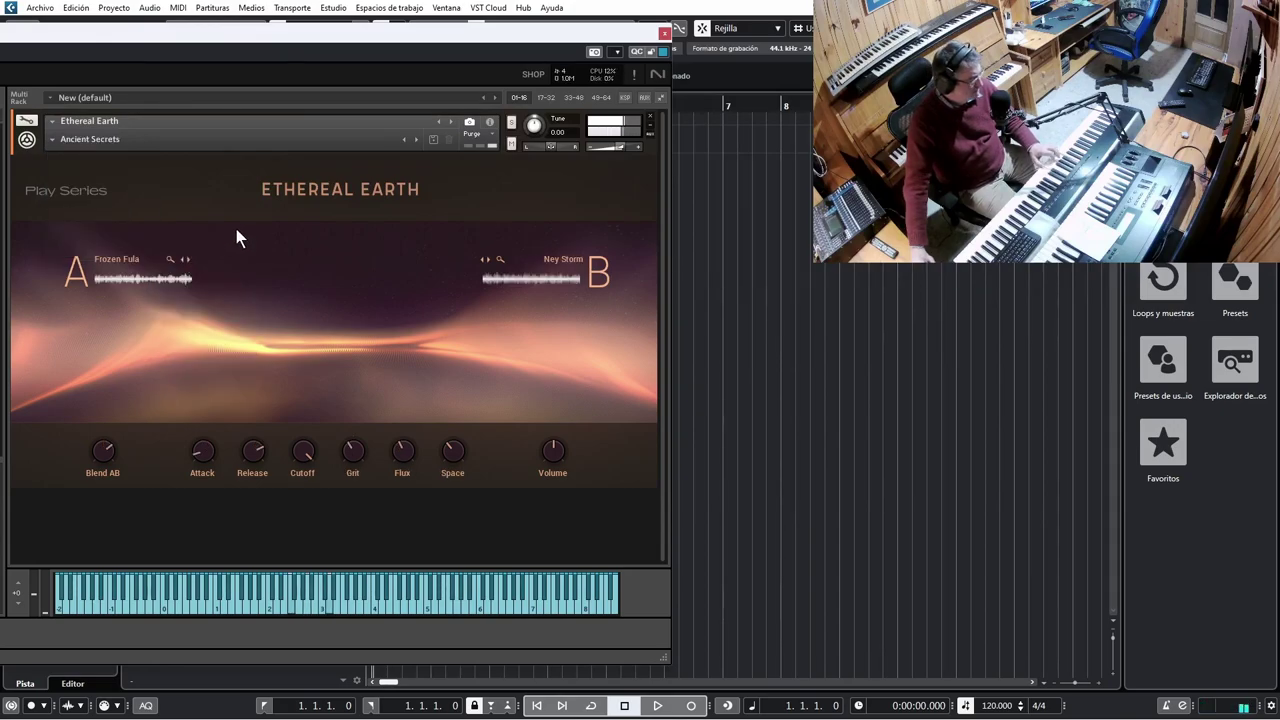
Audition the Wind snapshots Copper Breeze and Fluffiana
left_click(415, 138)
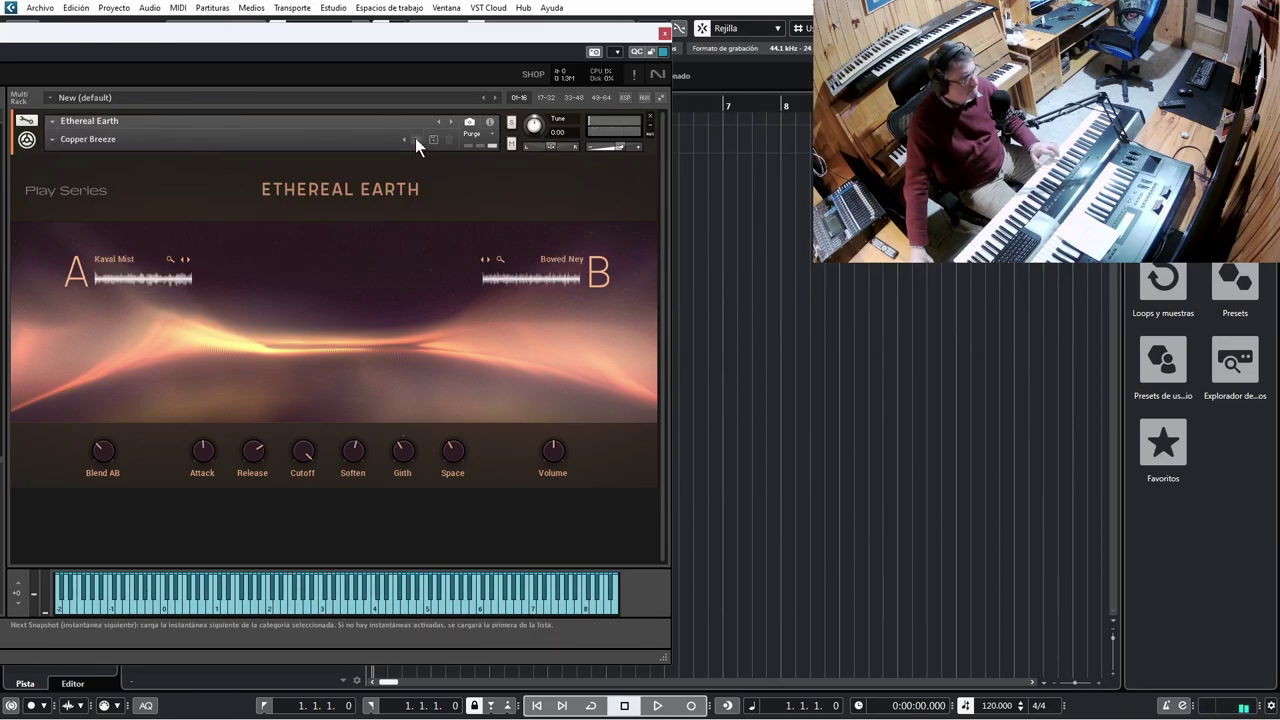
left_click(64, 138)
mouse_move(105, 250)
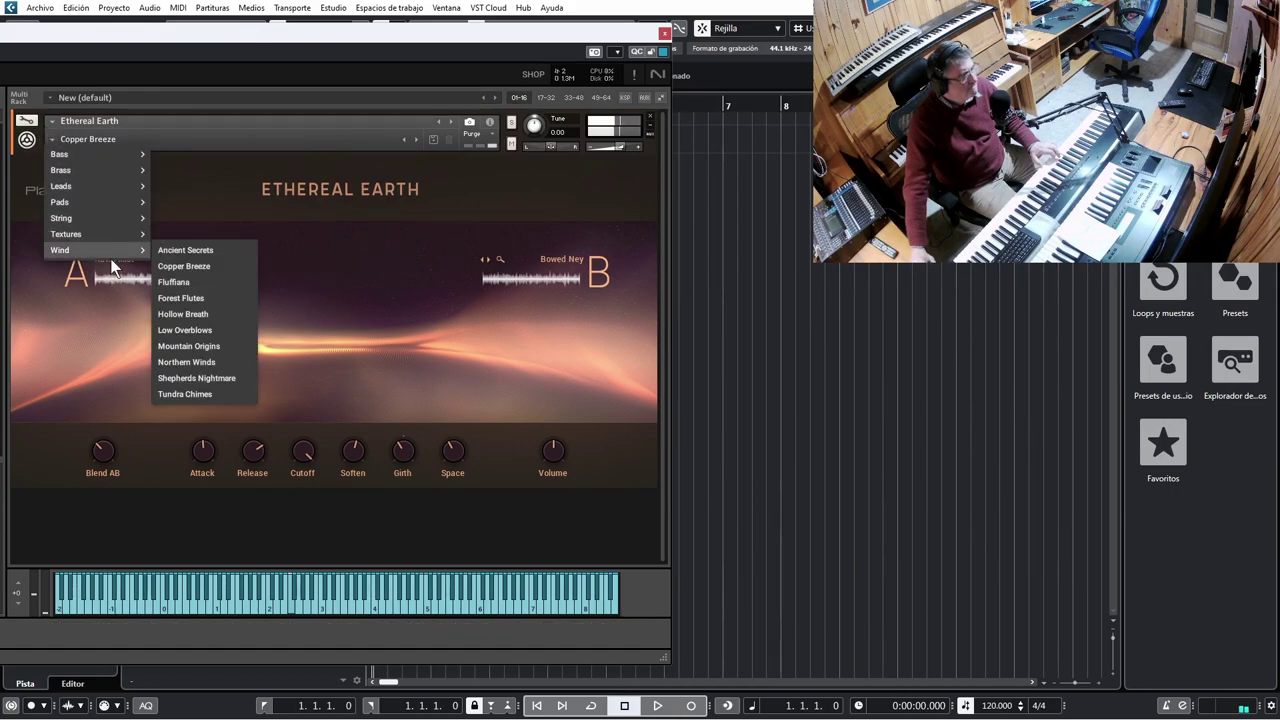
left_click(176, 282)
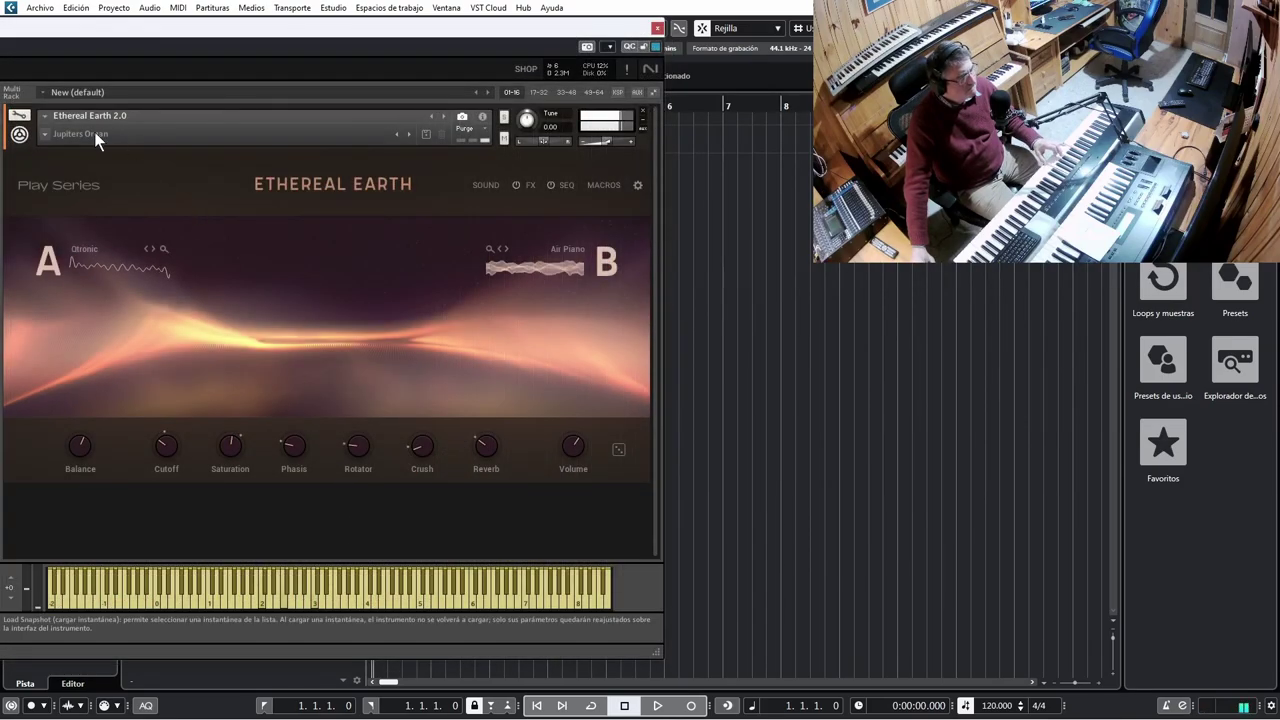
Load the Sequenced snapshot Alchemy in Ethereal Earth 2.0 and show its sequencer editor briefly before returning to the main page
left_click(55, 137)
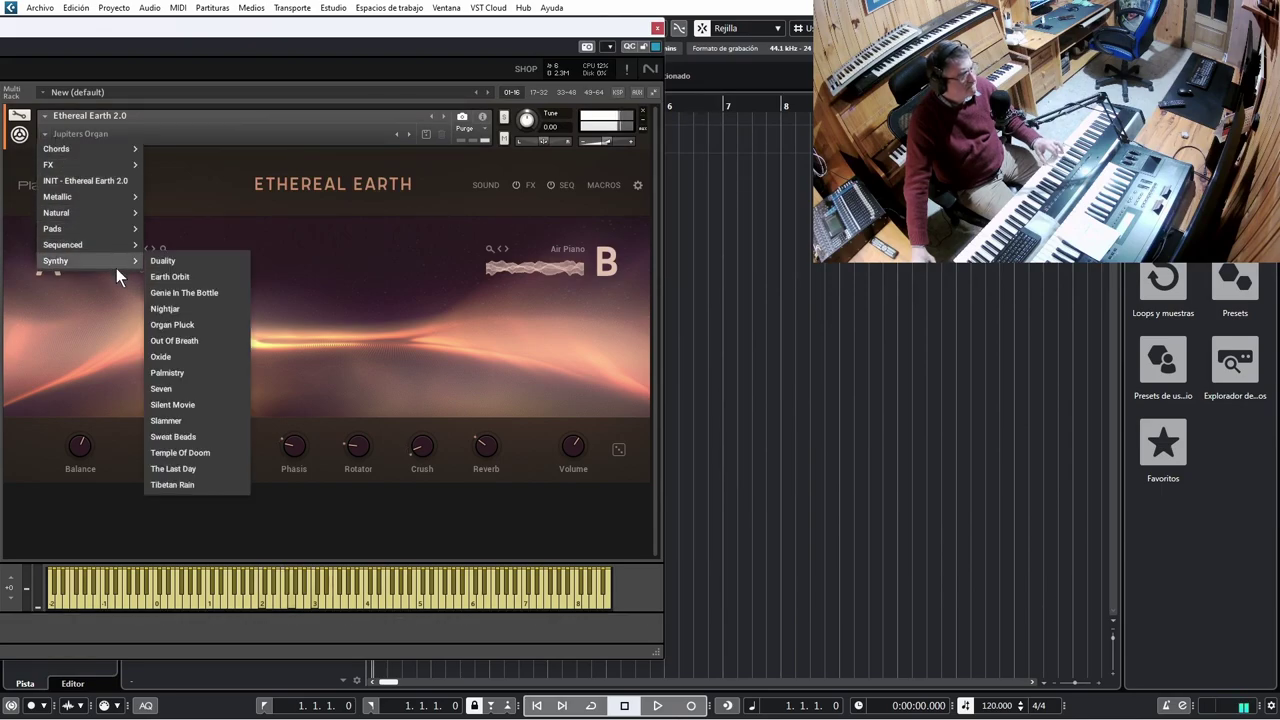
mouse_move(119, 246)
left_click(201, 246)
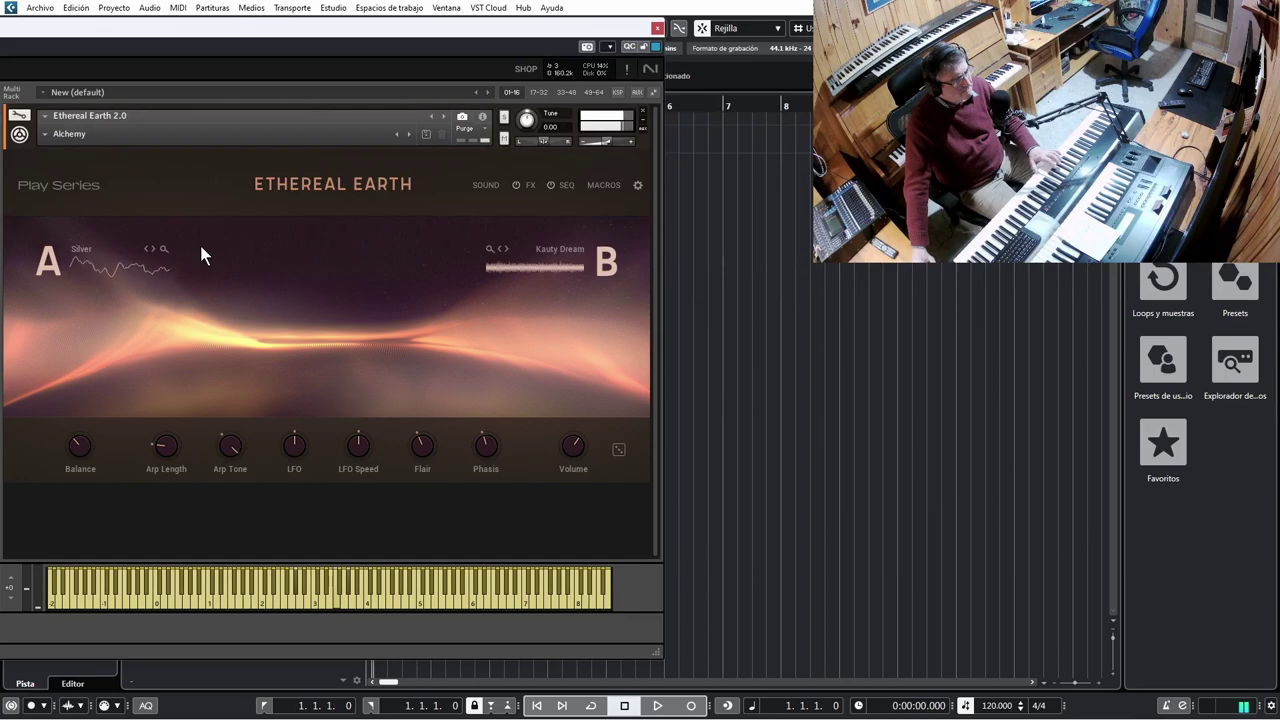
left_click(566, 185)
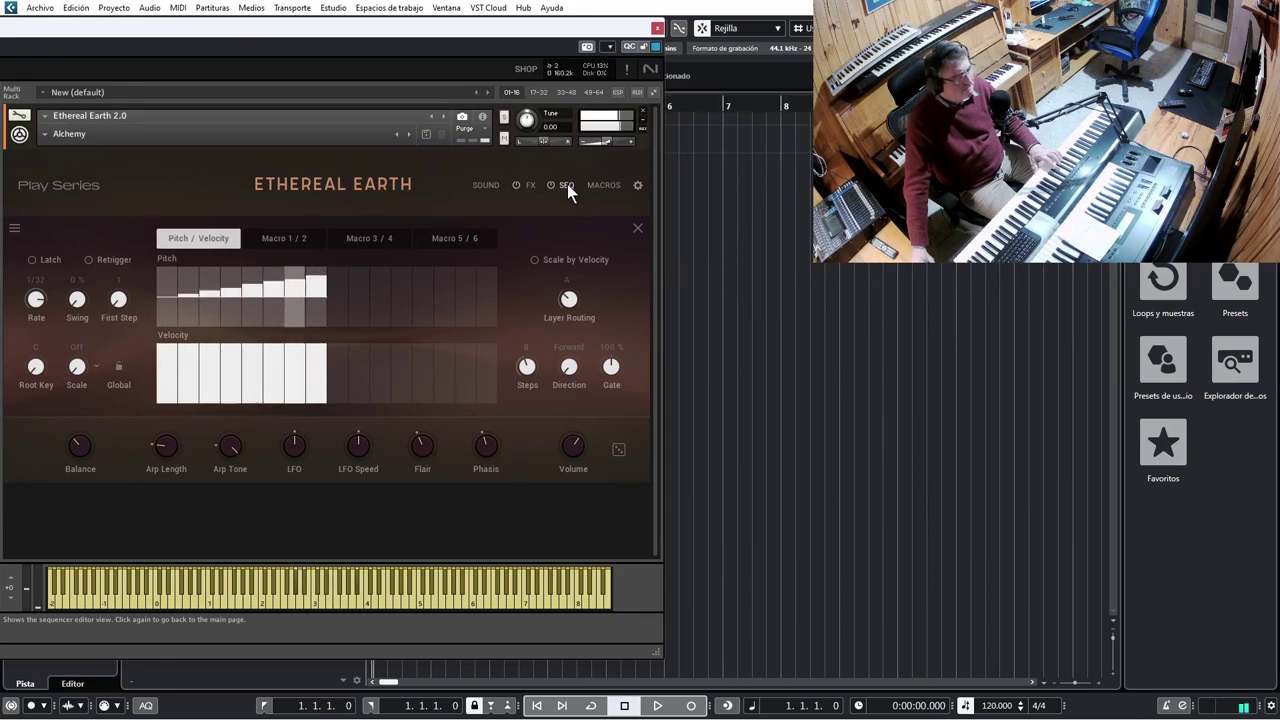
left_click(567, 185)
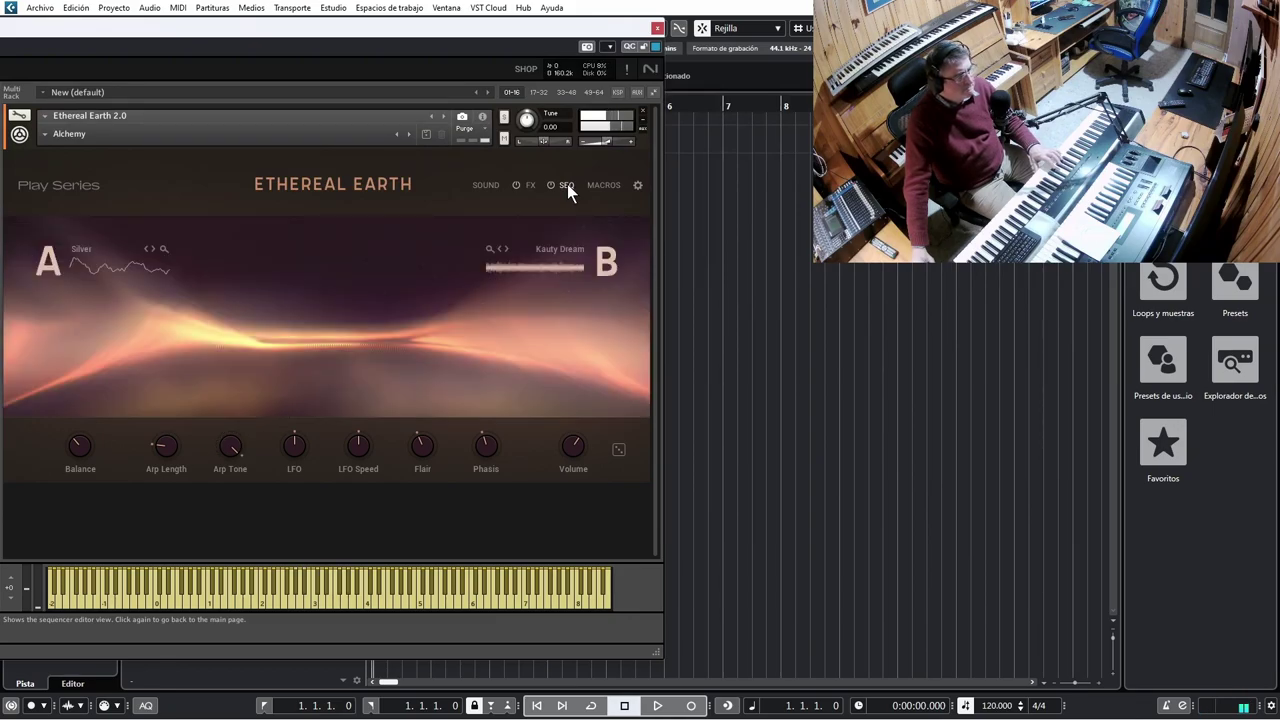
Load the FX snapshot Arise and audition it
left_click(67, 133)
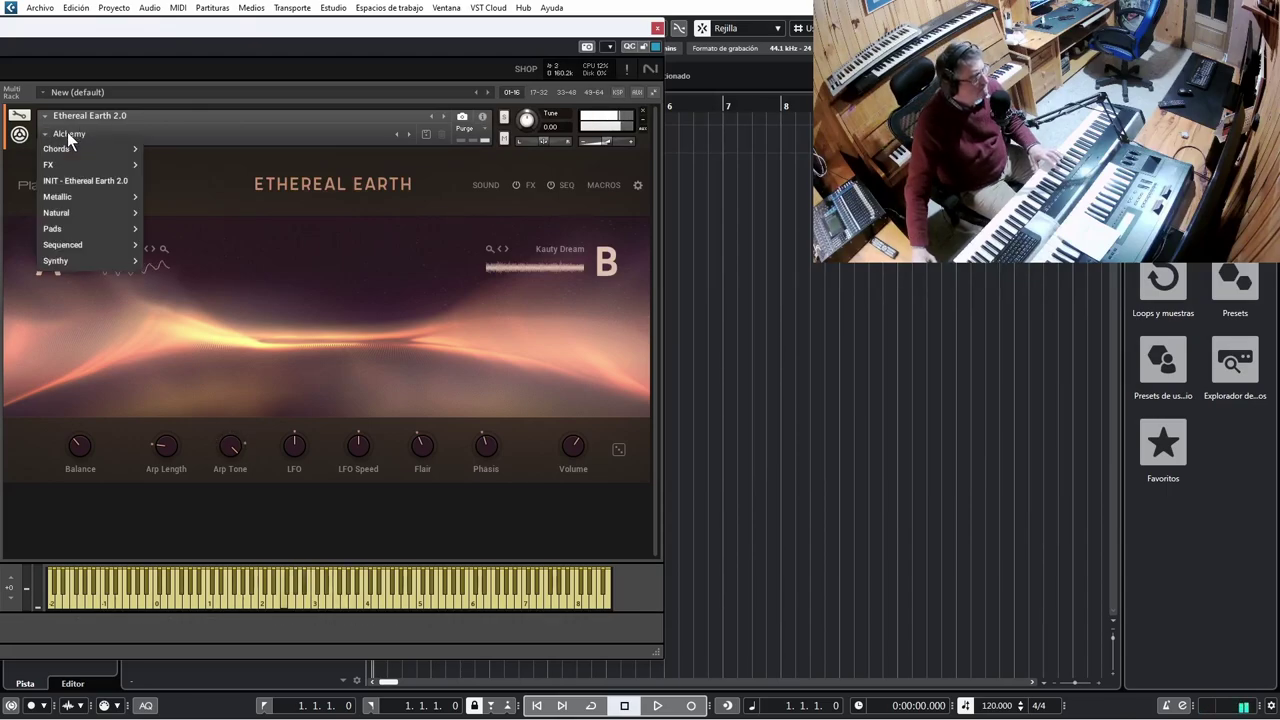
mouse_move(90, 164)
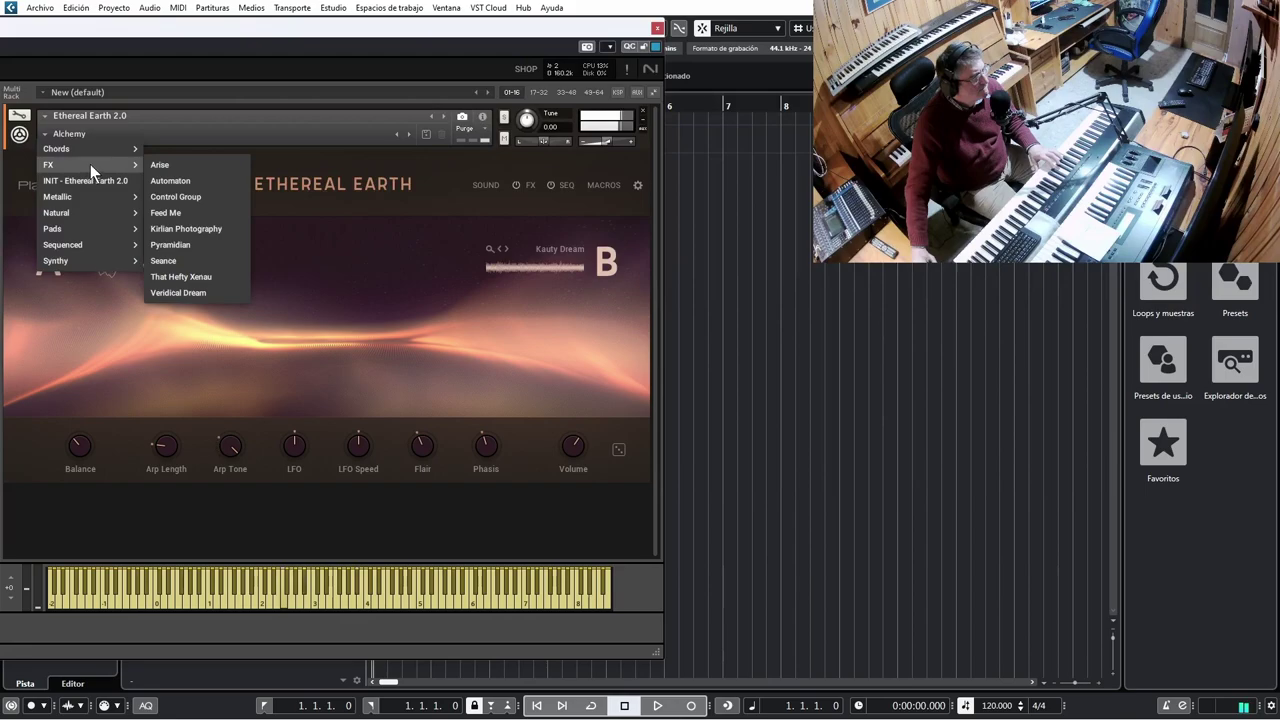
left_click(175, 163)
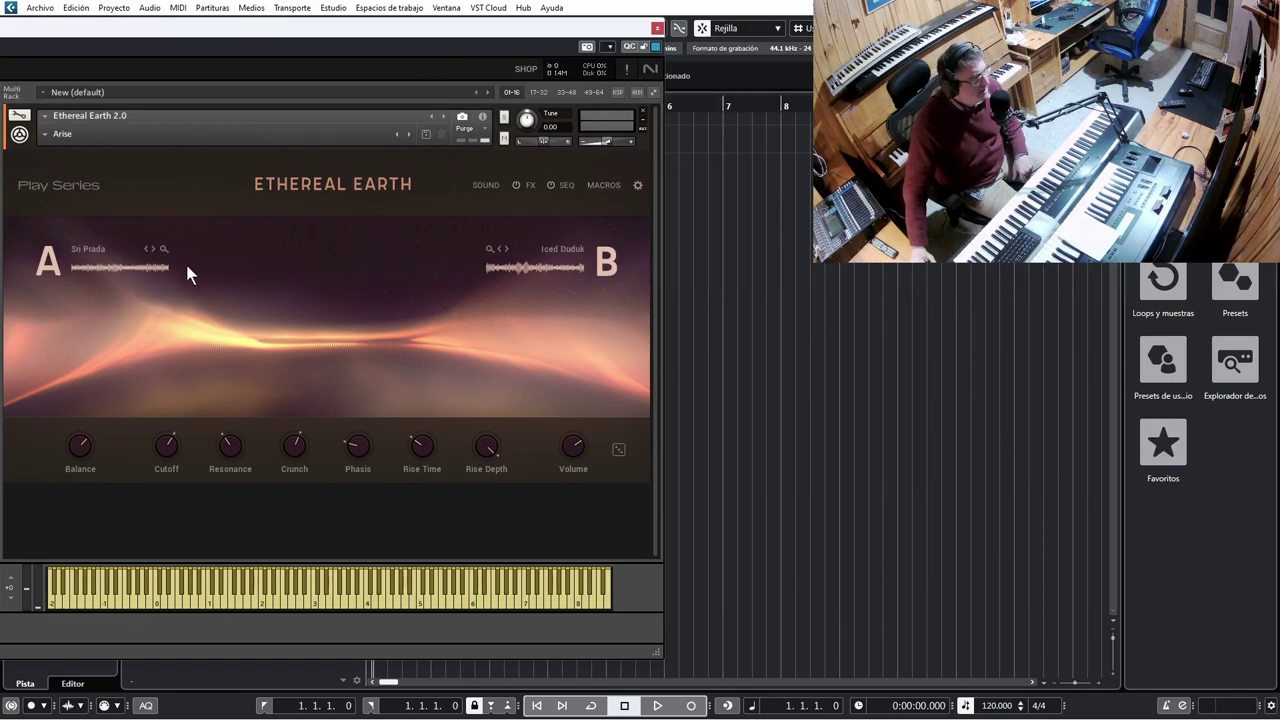
Look through the pages of available sound sources for layer A of Arise, keeping Sri Prada, and close the source browser
left_click(88, 251)
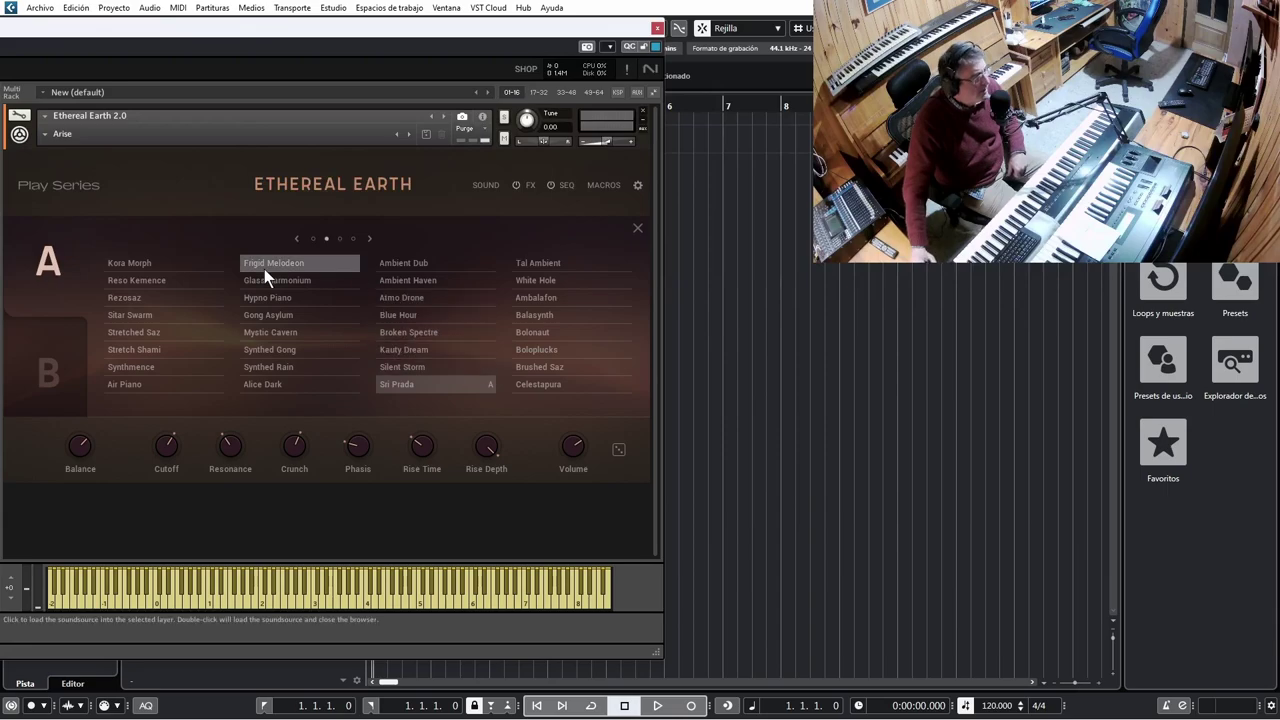
left_click(370, 239)
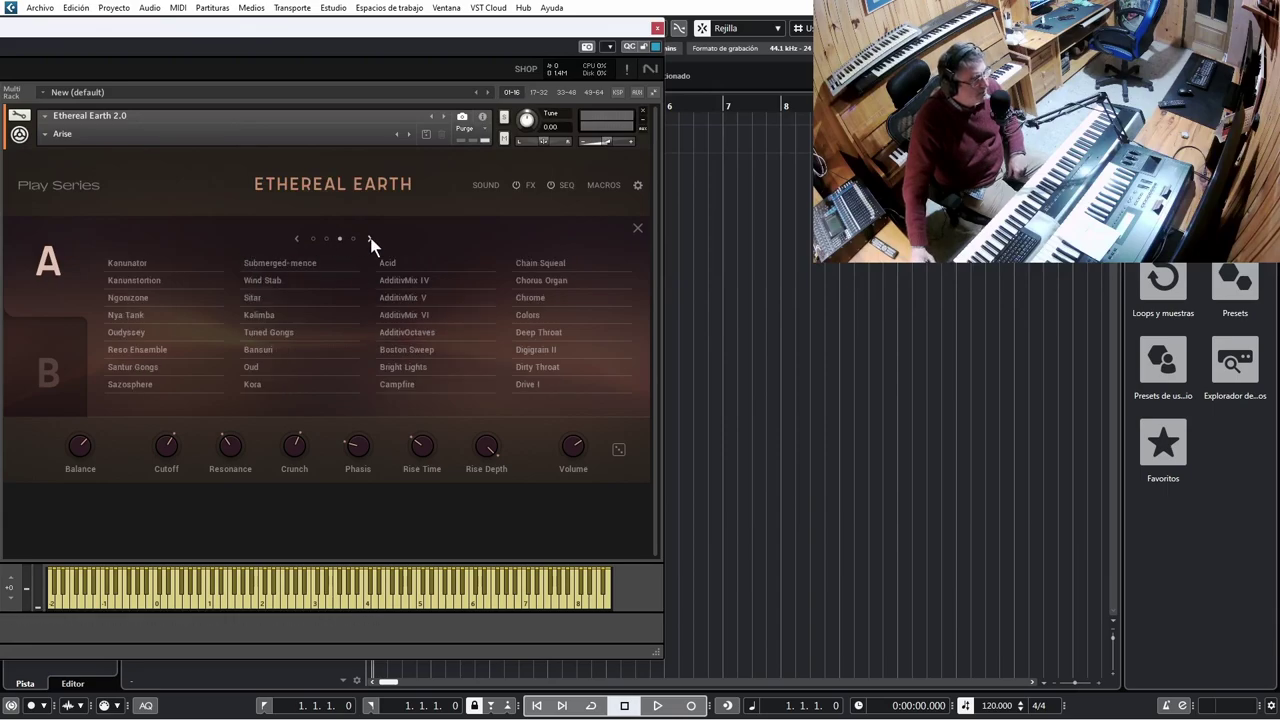
left_click(370, 239)
left_click(370, 239)
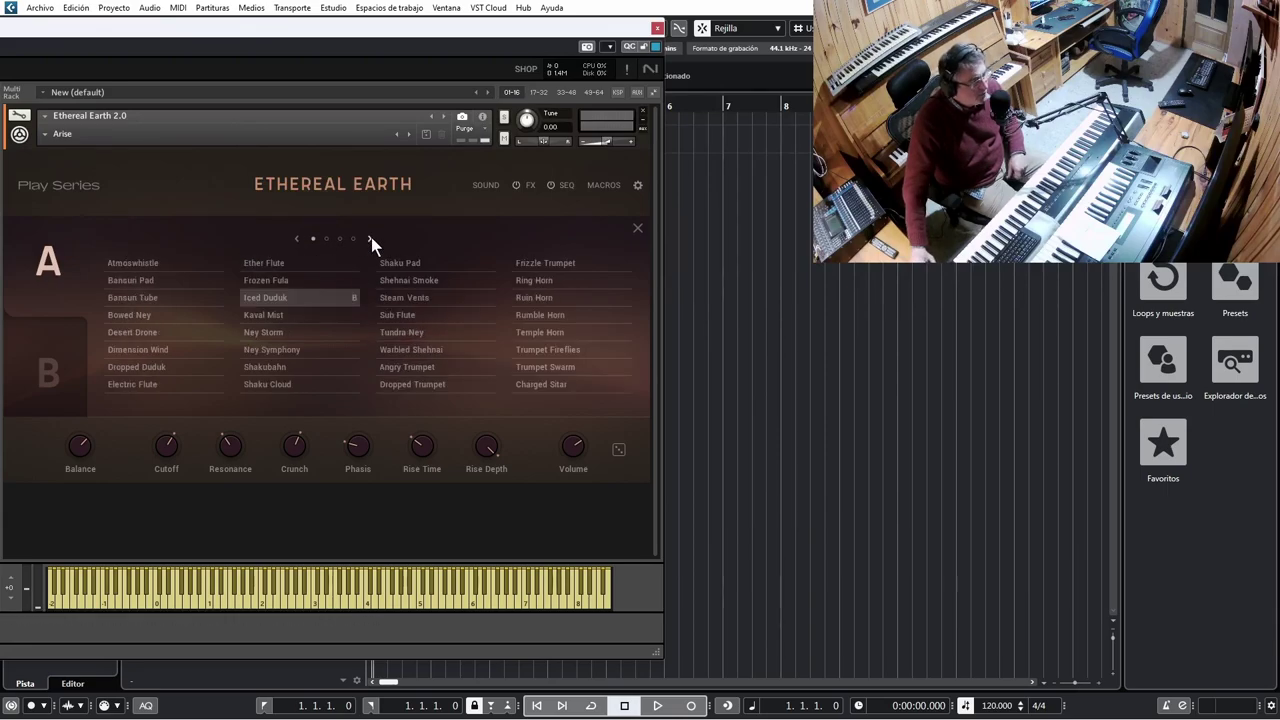
left_click(292, 238)
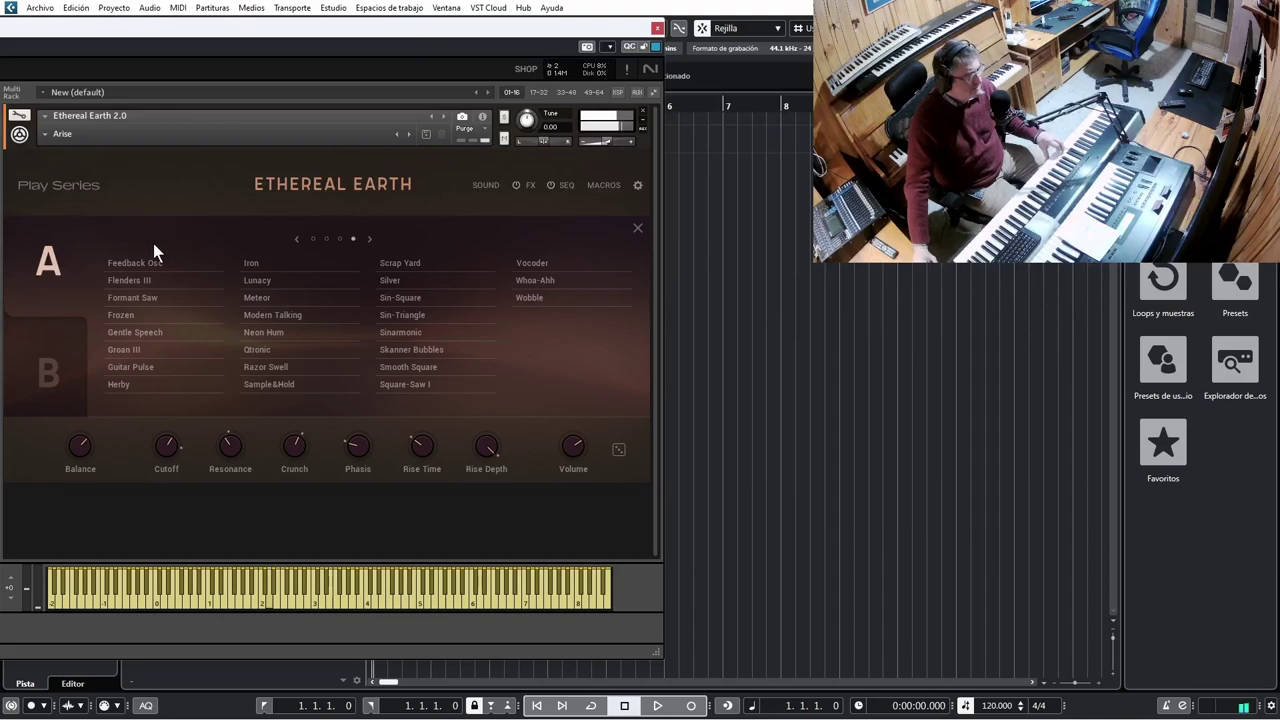
left_click(58, 136)
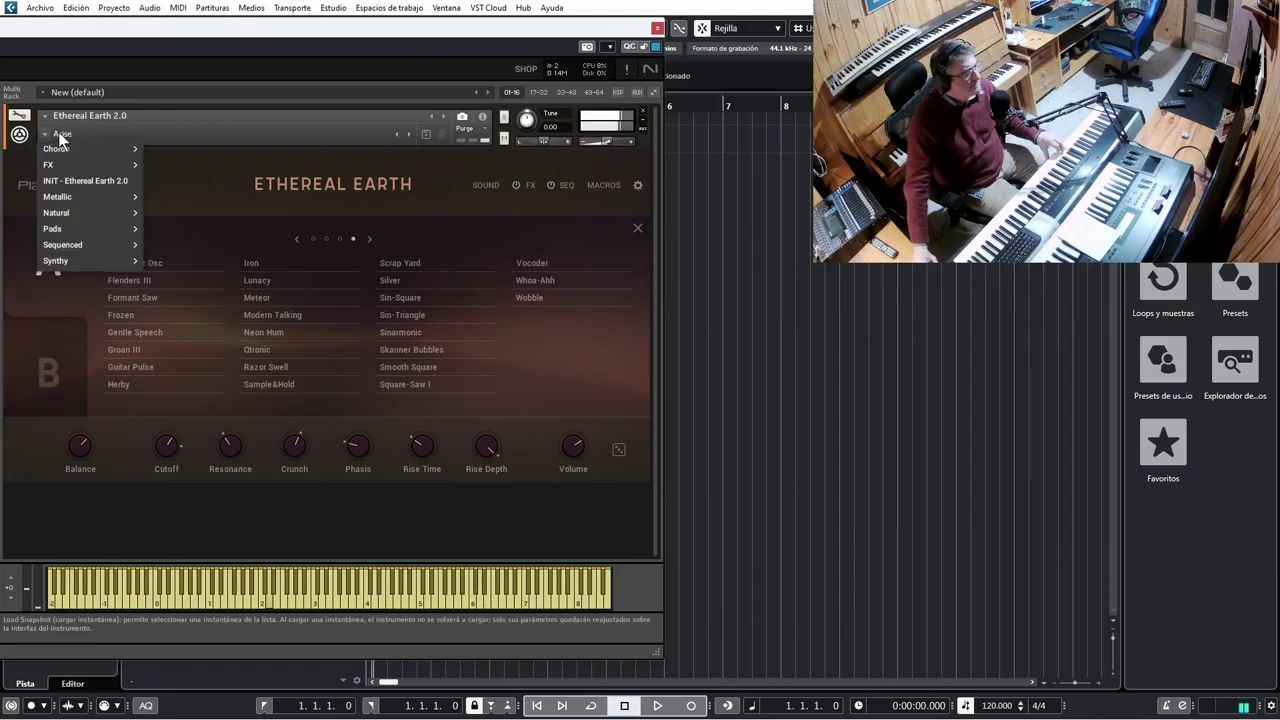
left_click(640, 230)
left_click(638, 231)
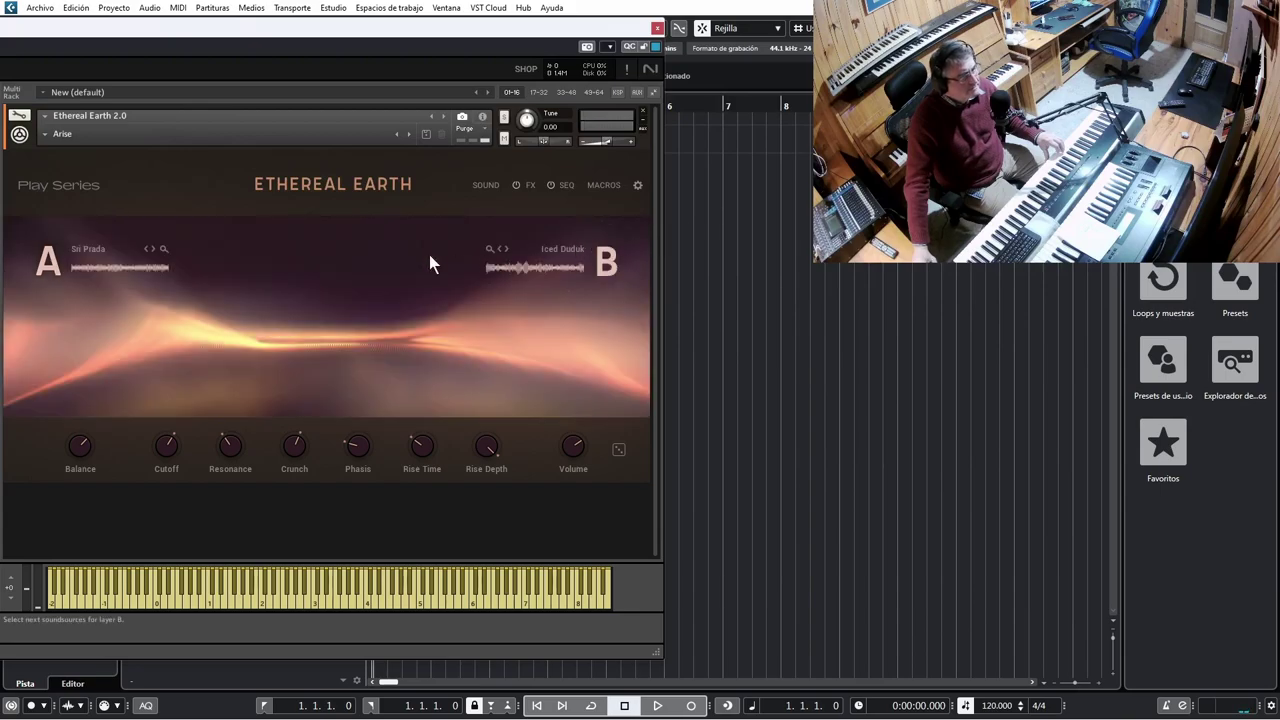
Audition the Chords snapshots Bad House, City of Industry and Deep Fades
left_click(50, 133)
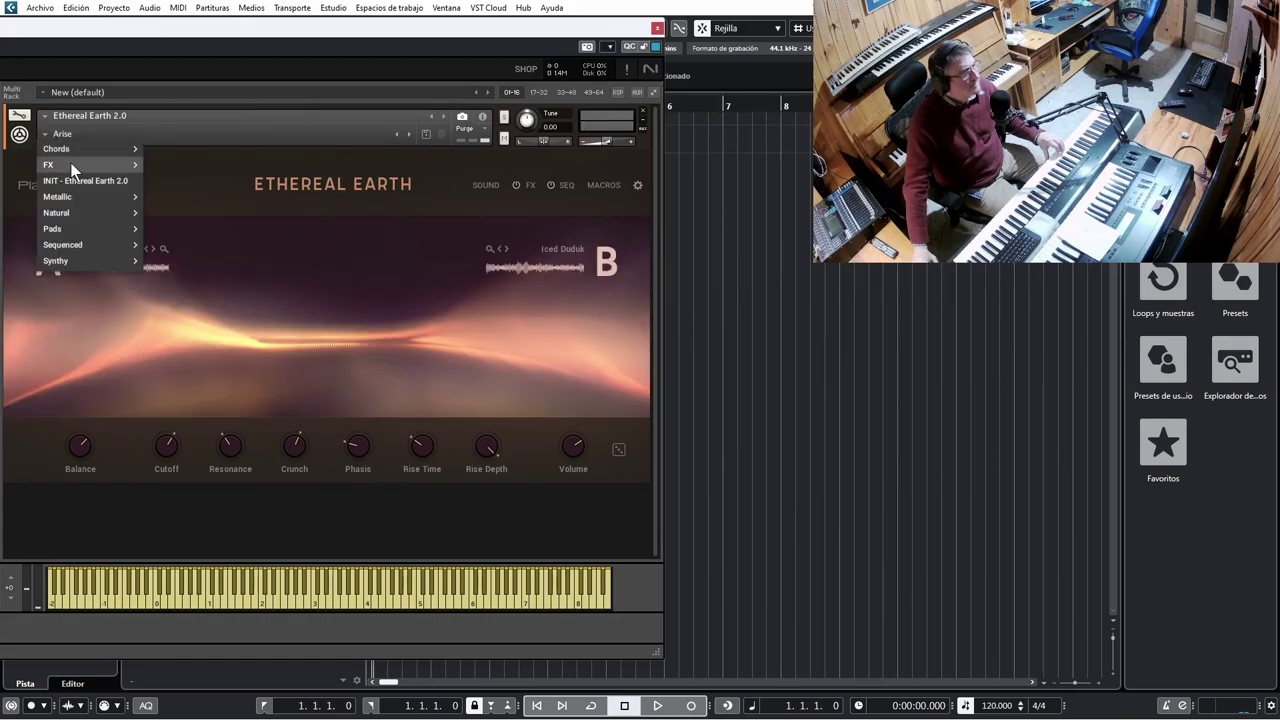
mouse_move(92, 146)
left_click(194, 148)
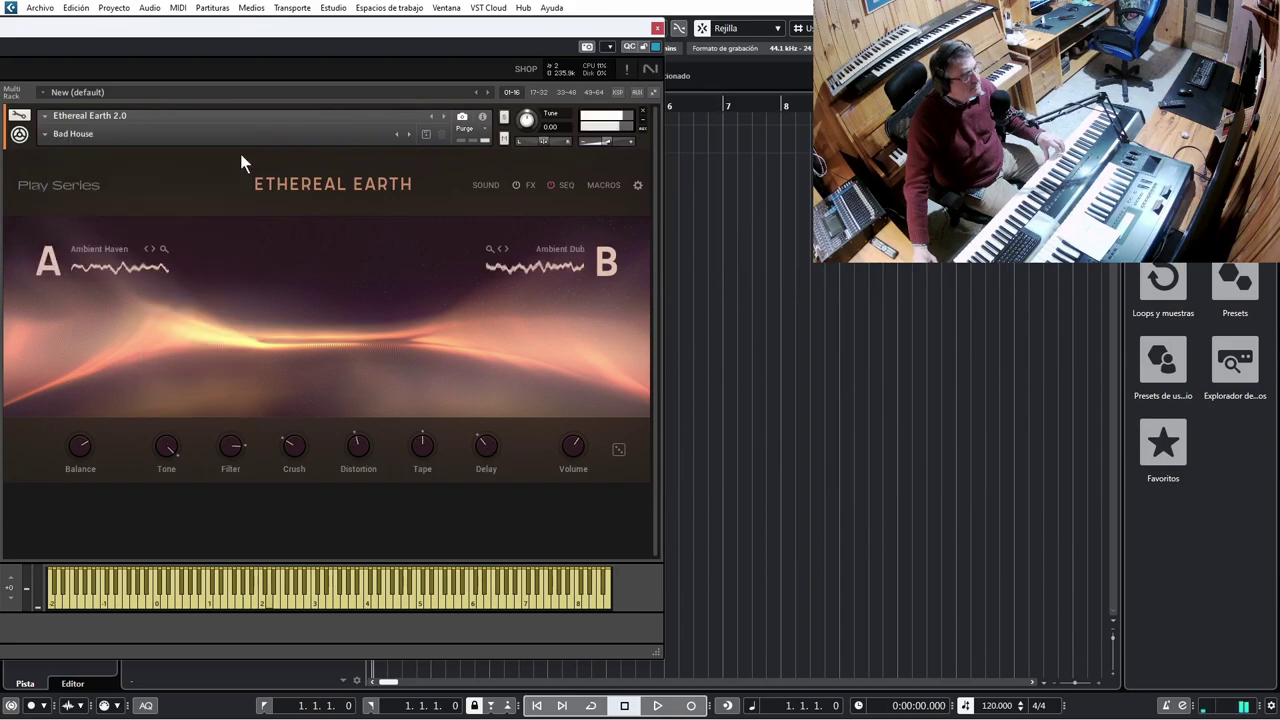
left_click(408, 134)
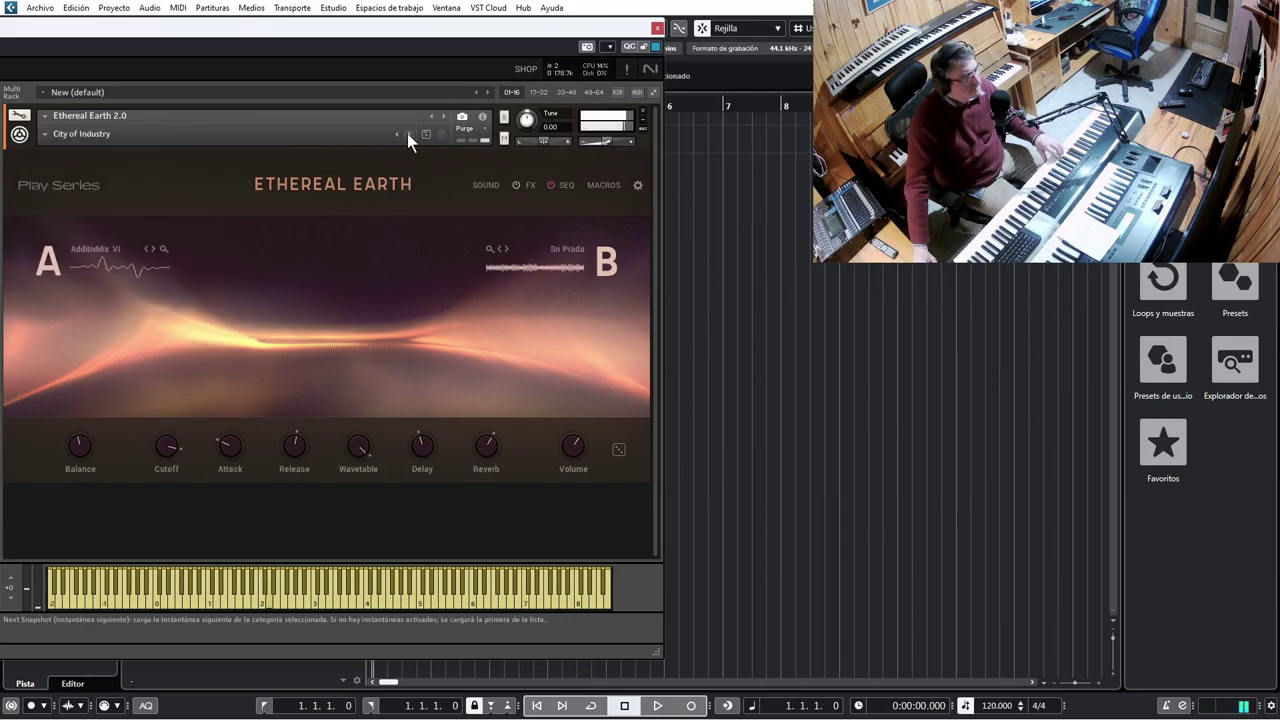
left_click(408, 134)
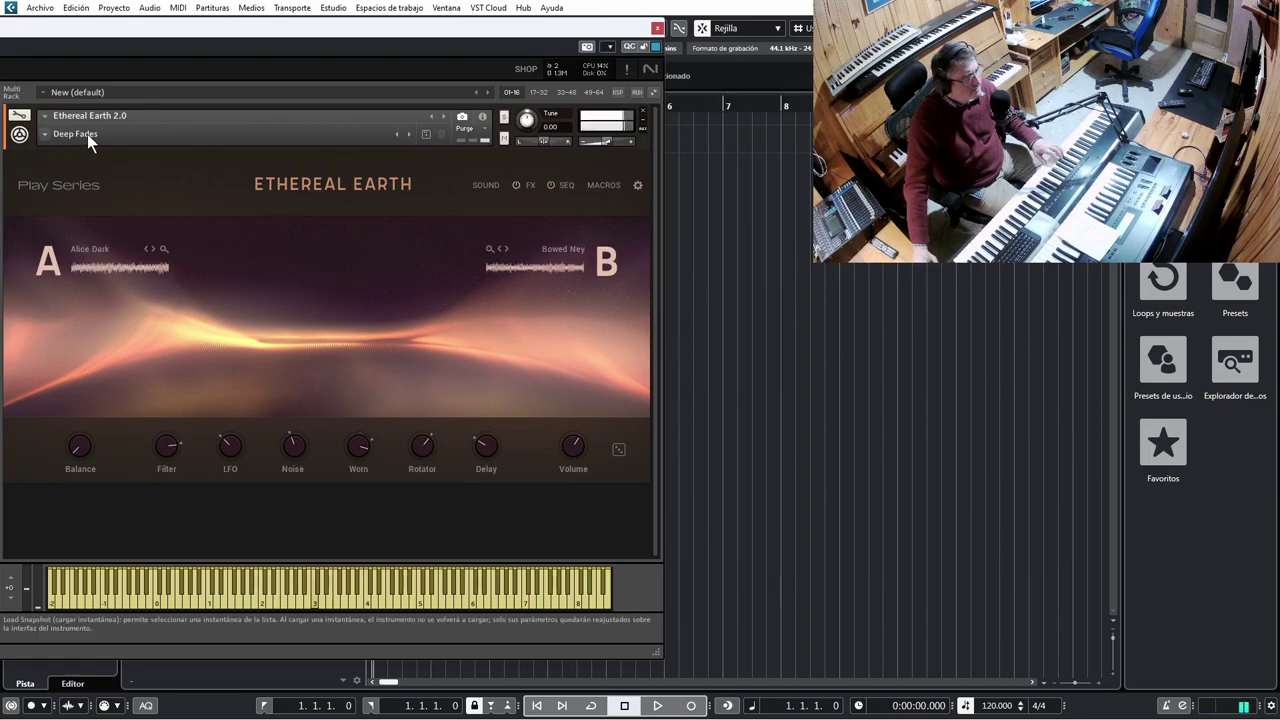
Audition the FX snapshots Kirlian Photography and Pyramidian, followed by the INIT - Ethereal Earth 2.0 snapshot
left_click(43, 135)
mouse_move(62, 163)
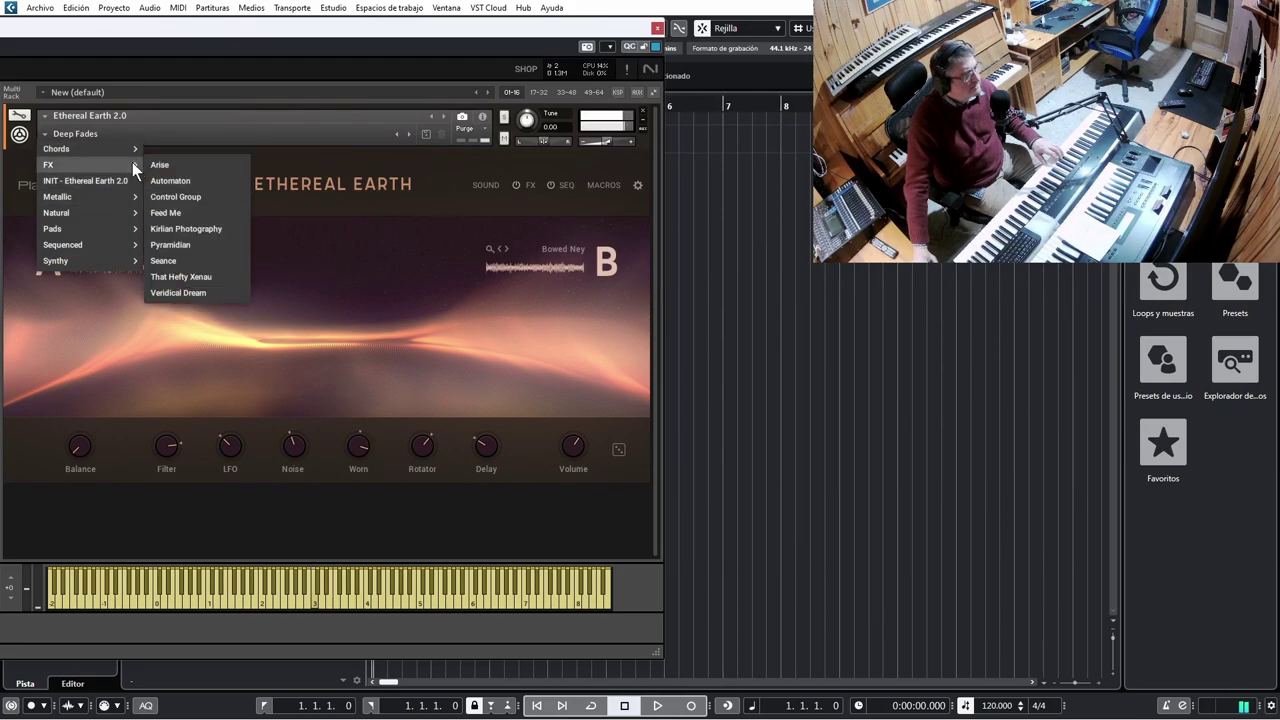
left_click(188, 229)
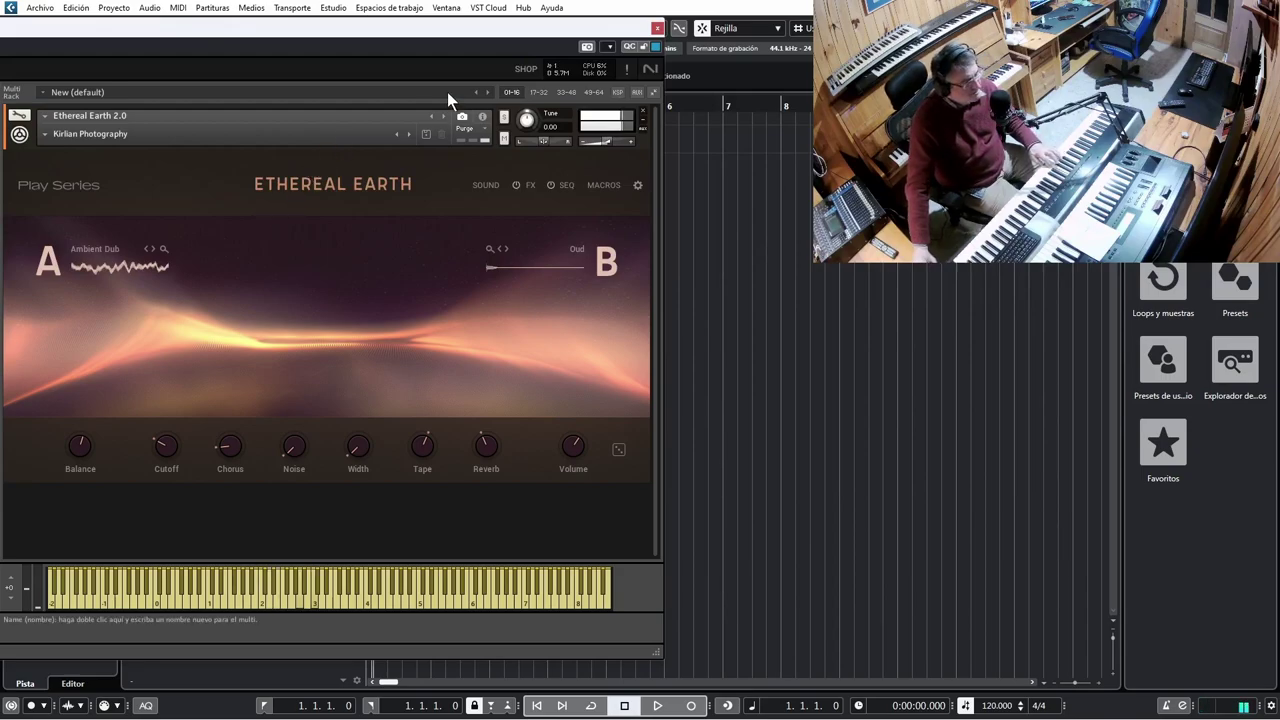
left_click(407, 132)
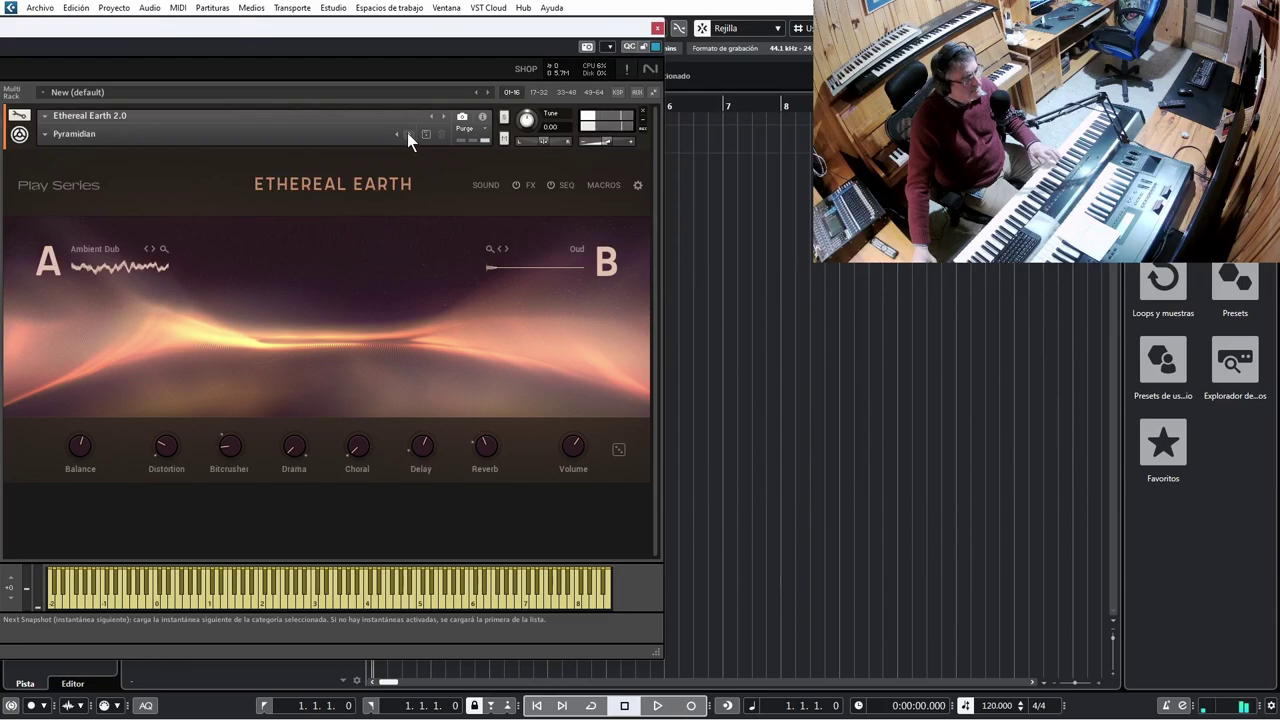
left_click(71, 137)
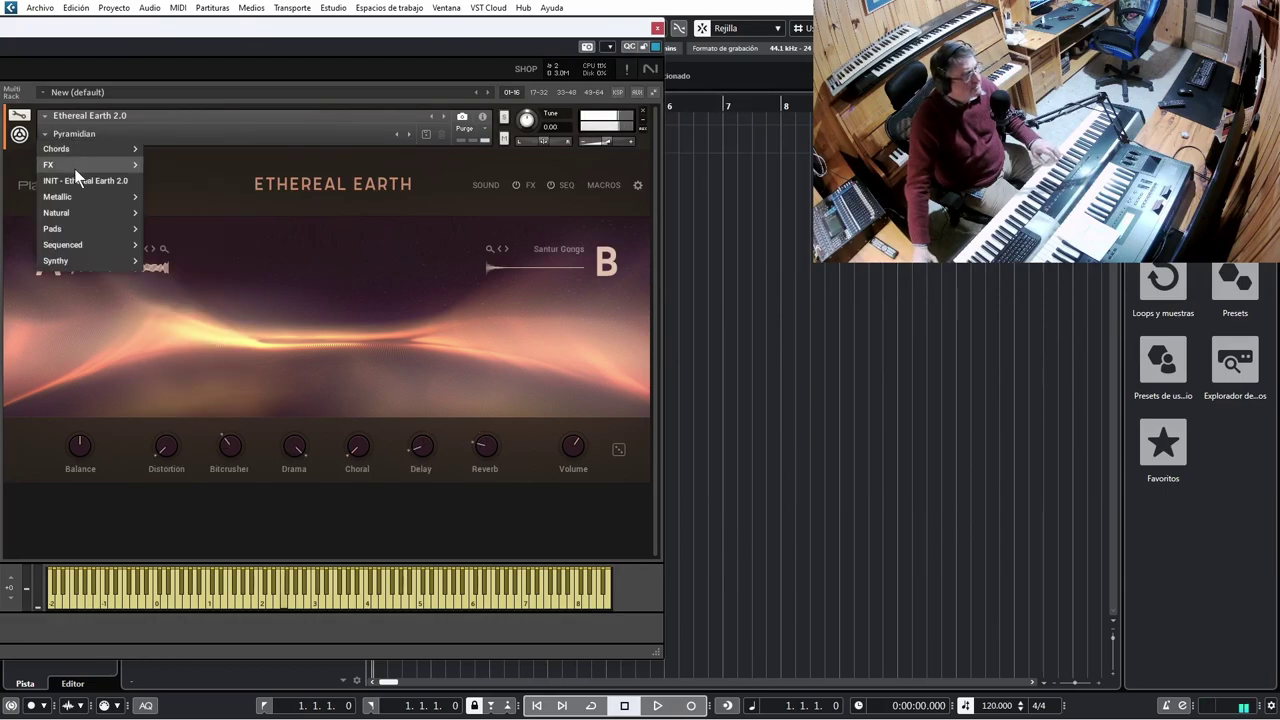
left_click(82, 182)
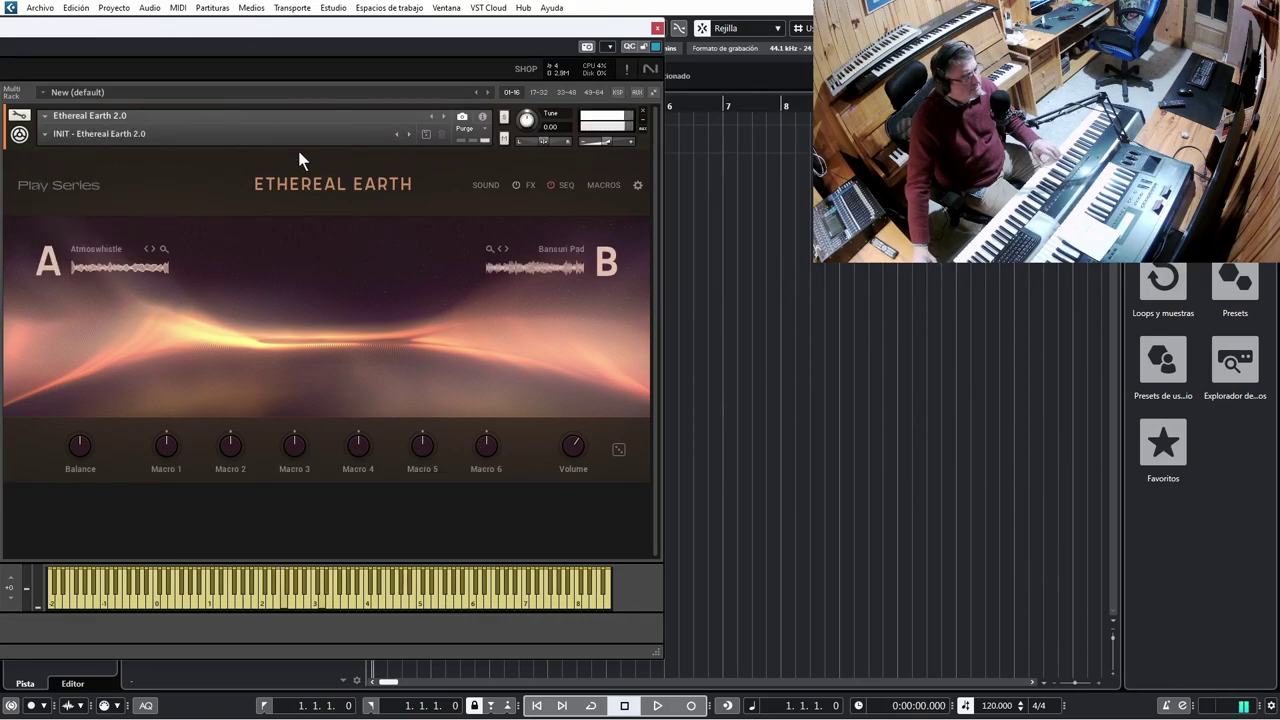
Audition the Metallic snapshots Bang The Piper and Outerim Signalus
left_click(60, 131)
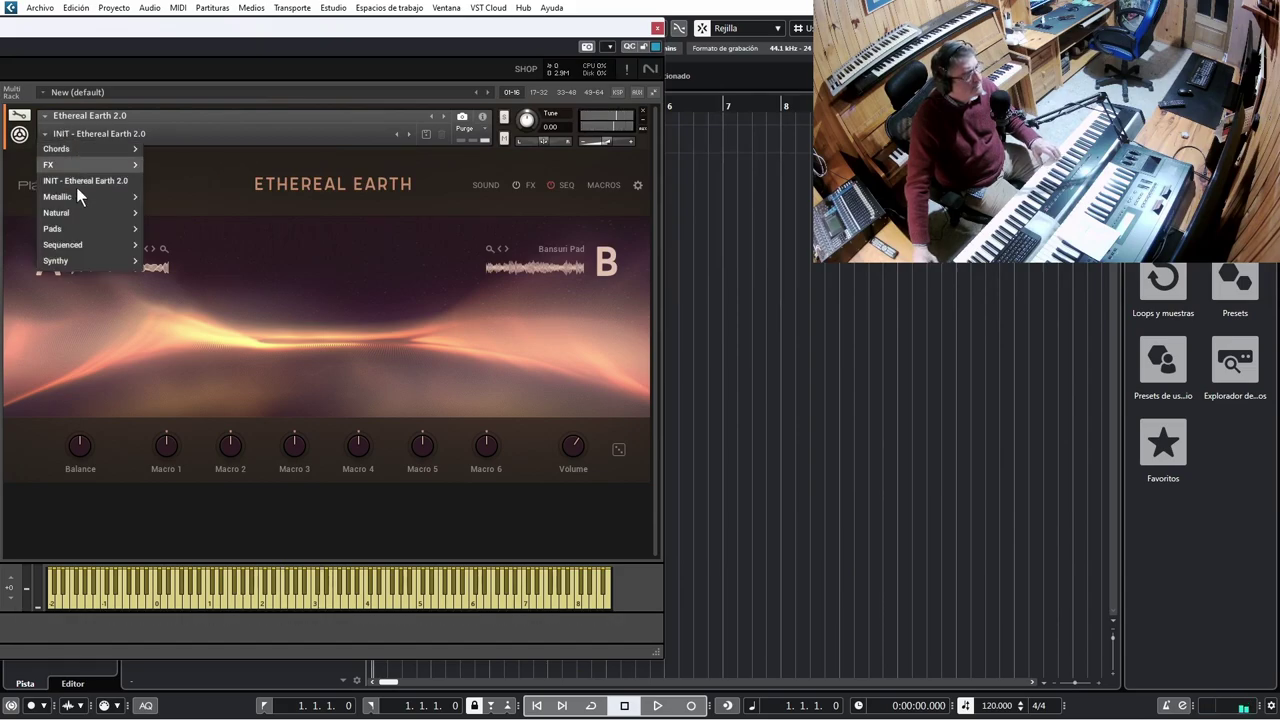
mouse_move(83, 194)
left_click(177, 197)
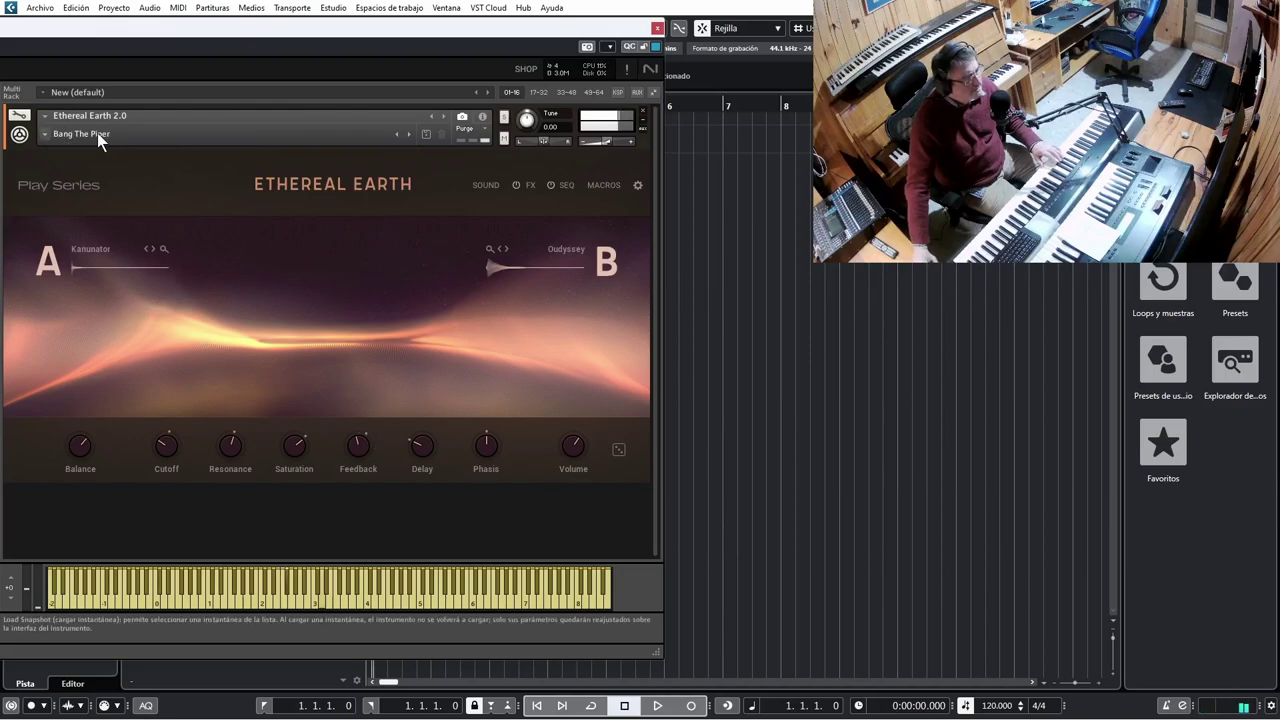
left_click(66, 135)
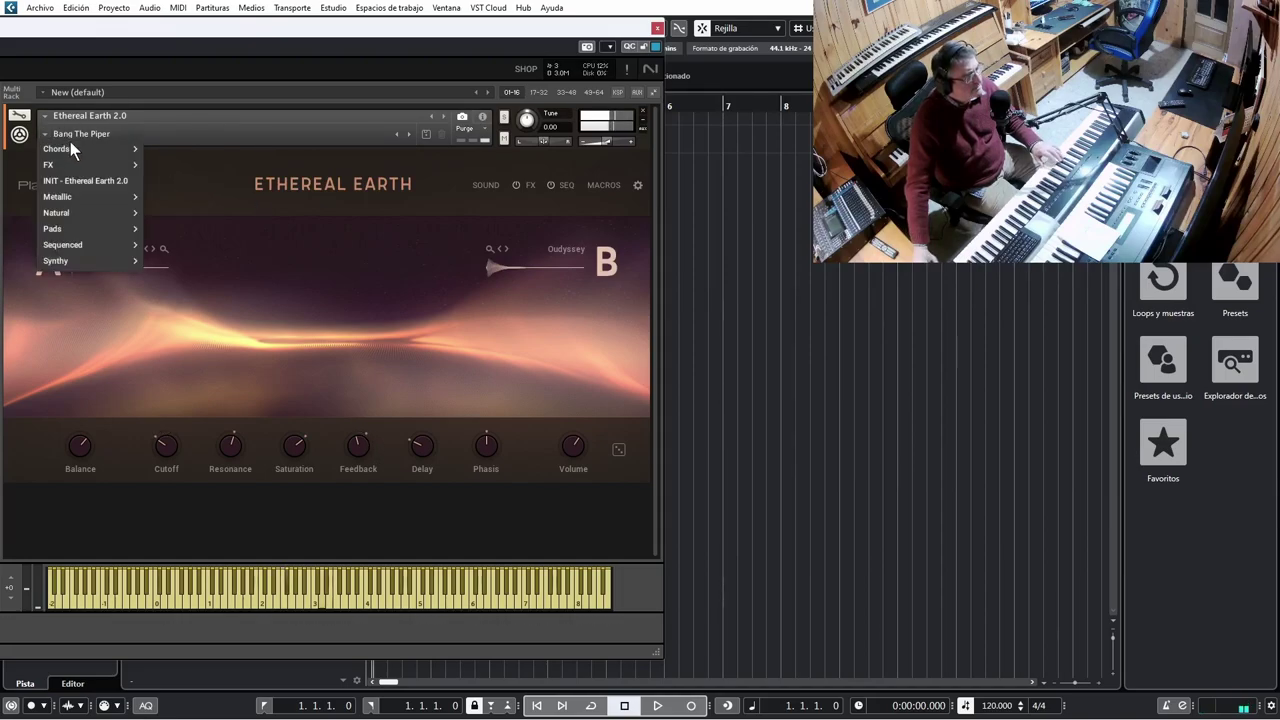
mouse_move(116, 197)
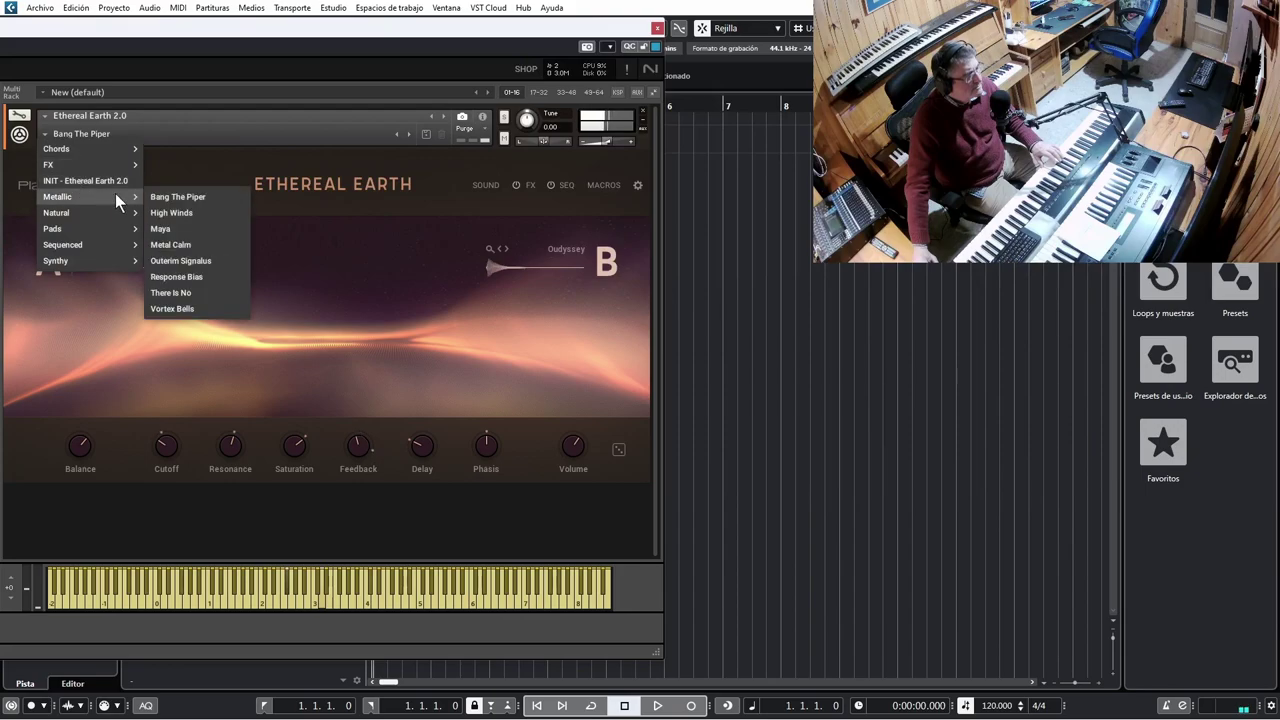
left_click(180, 261)
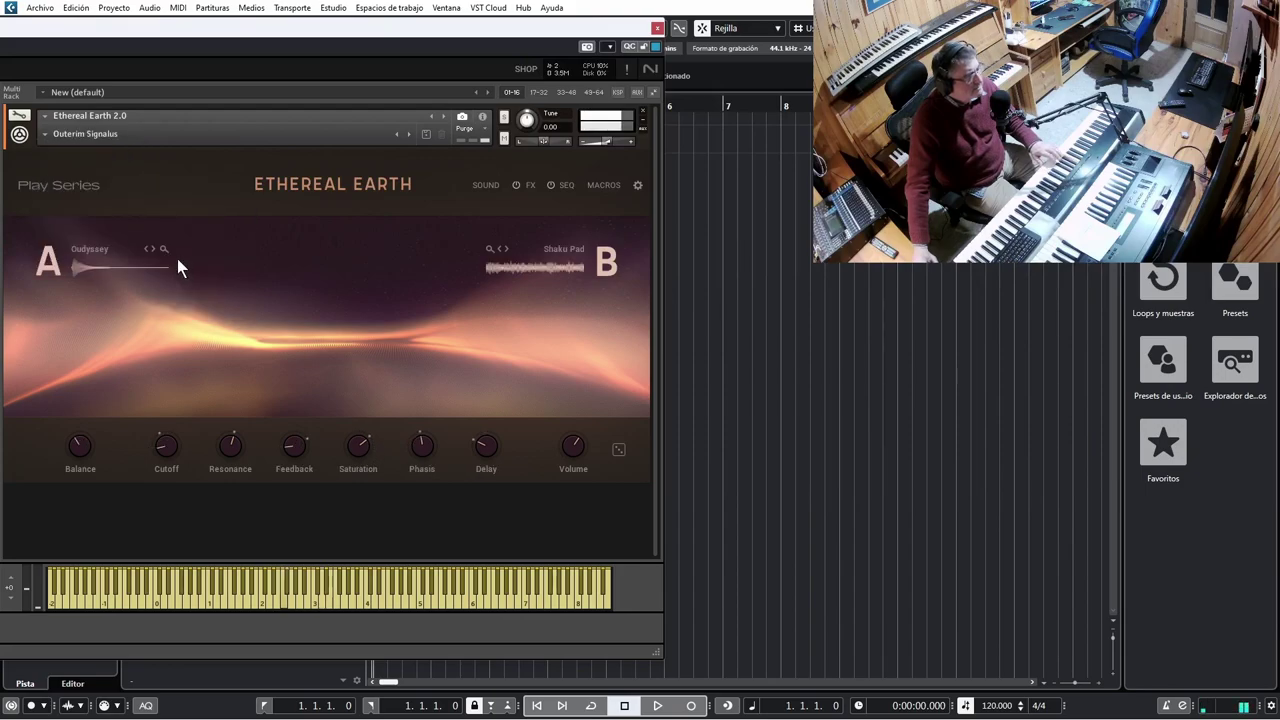
Audition the Natural snapshots Any Subway in Europe, Big Dumb Organ, Eastern Strings and Flutey Stab
left_click(45, 134)
mouse_move(69, 209)
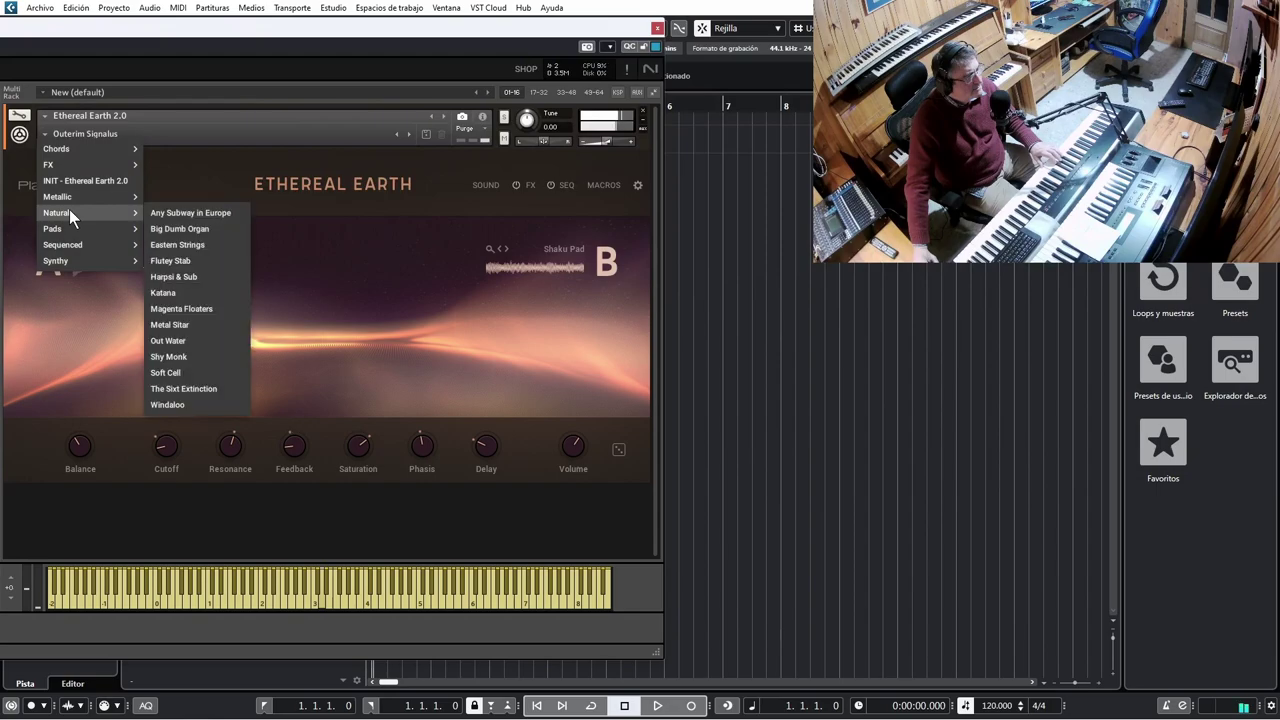
left_click(182, 207)
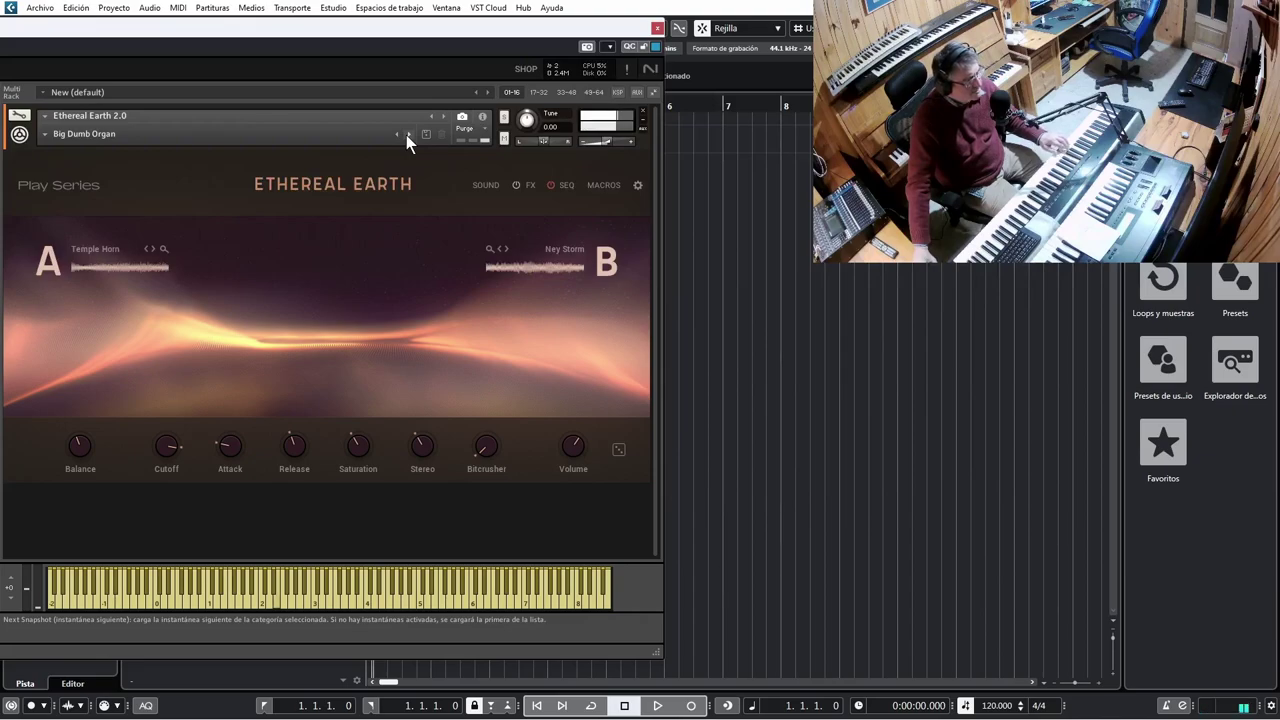
left_click(407, 136)
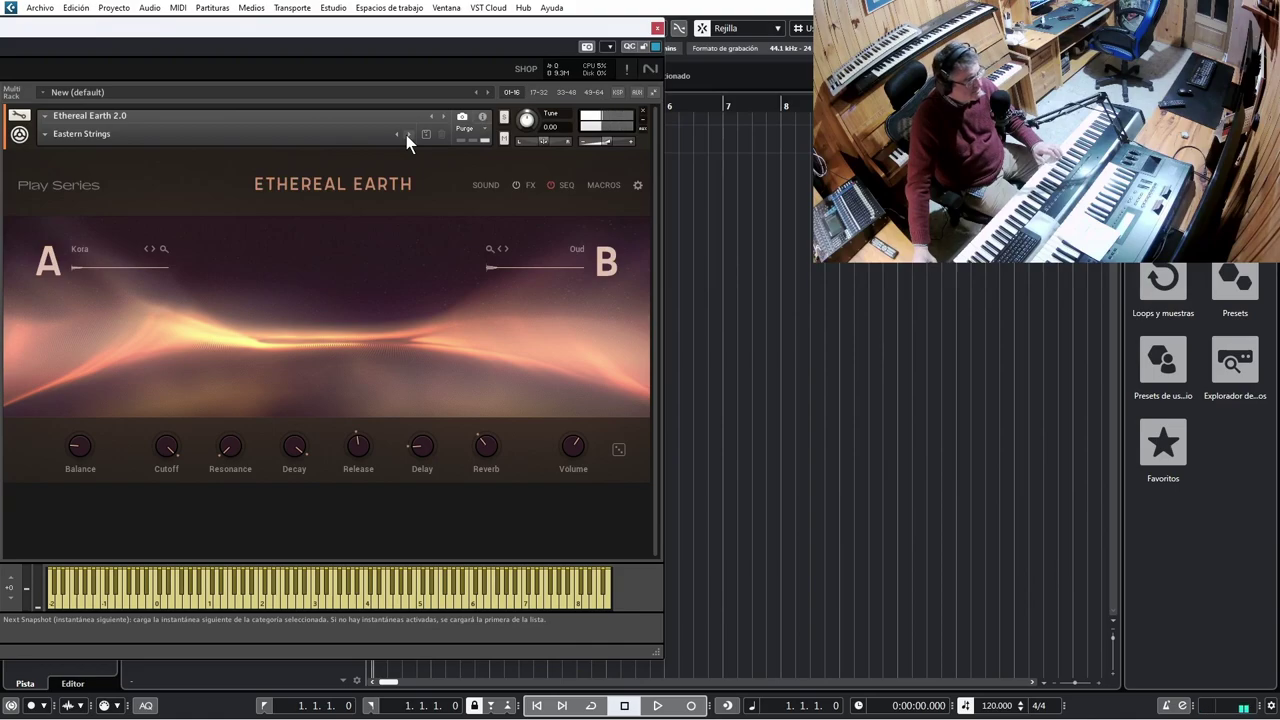
left_click(407, 136)
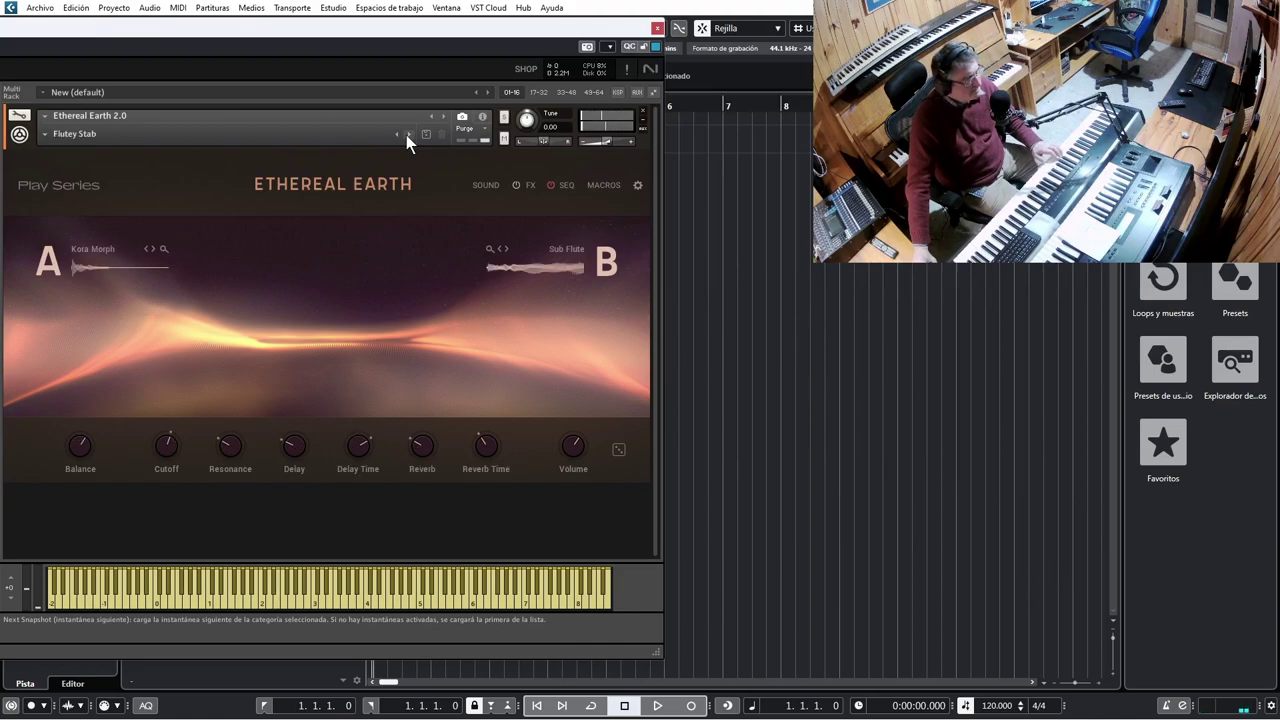
Audition the Pads snapshots 1000 Hisses, Dystopian Palm Spring and Ethoric Body
left_click(75, 133)
mouse_move(70, 230)
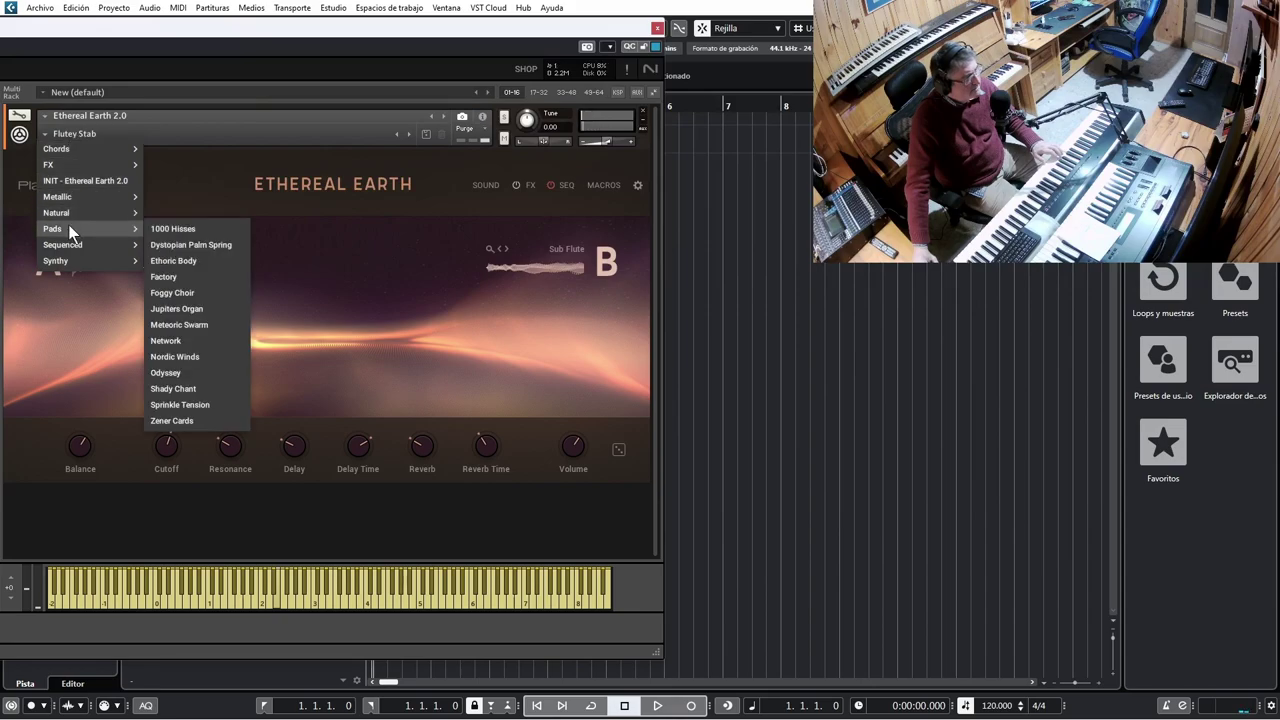
left_click(175, 229)
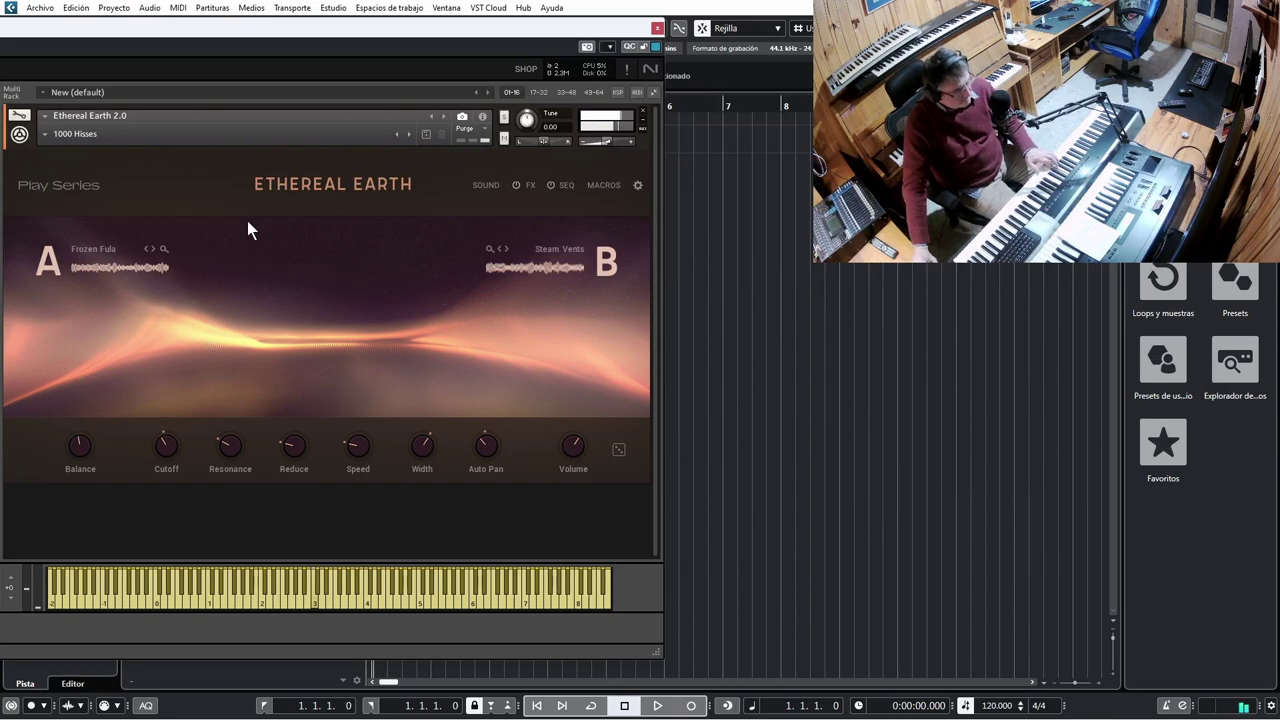
left_click(408, 135)
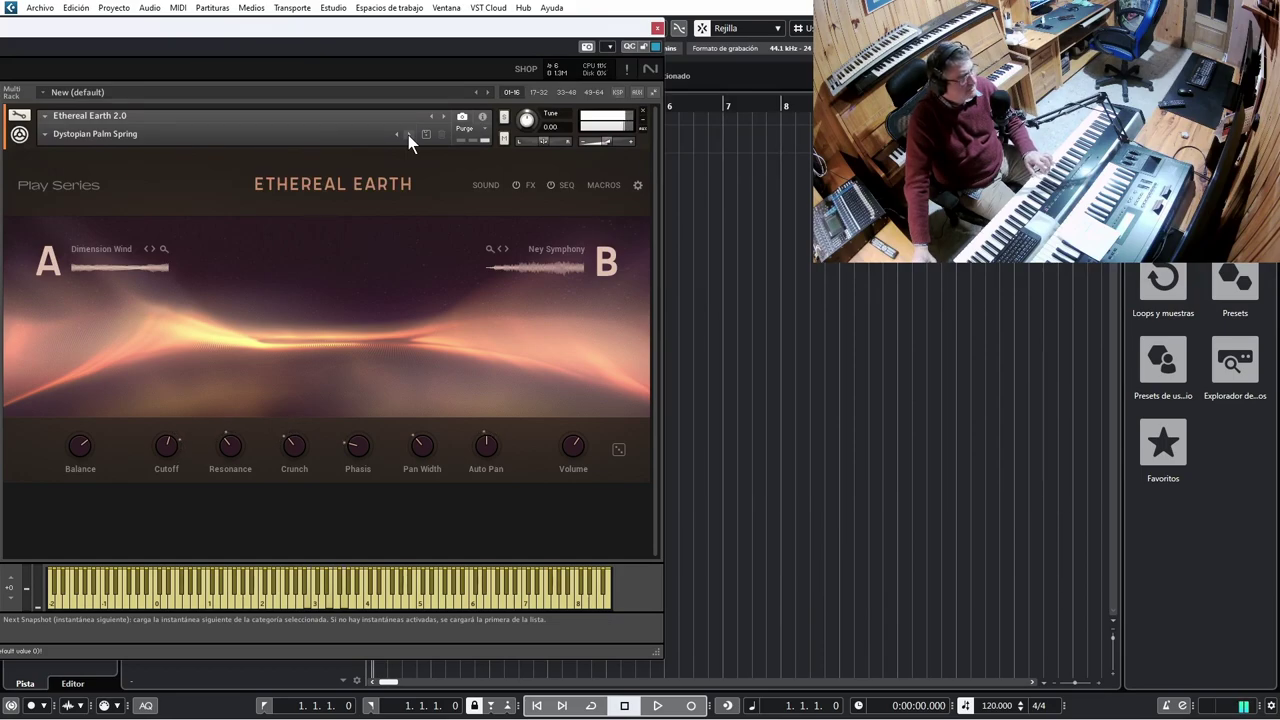
left_click(408, 135)
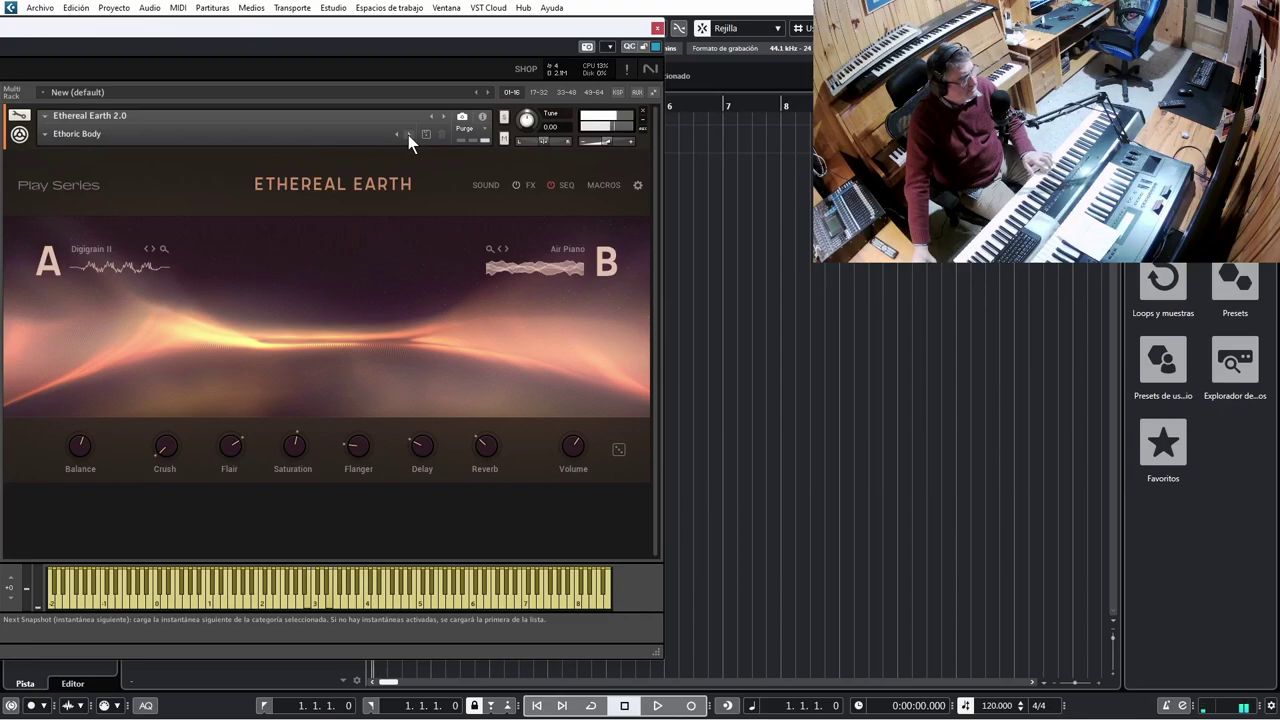
Audition the Pads snapshots Odyssey and Shady Chant
left_click(45, 135)
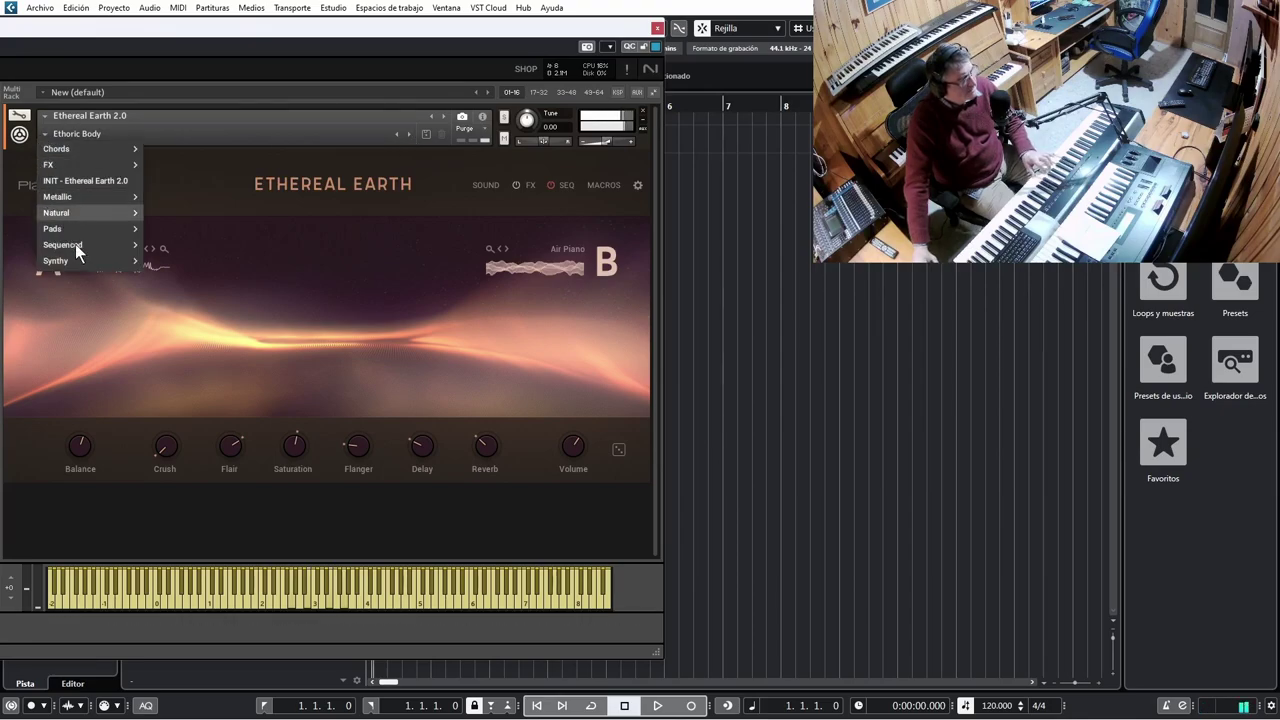
mouse_move(76, 231)
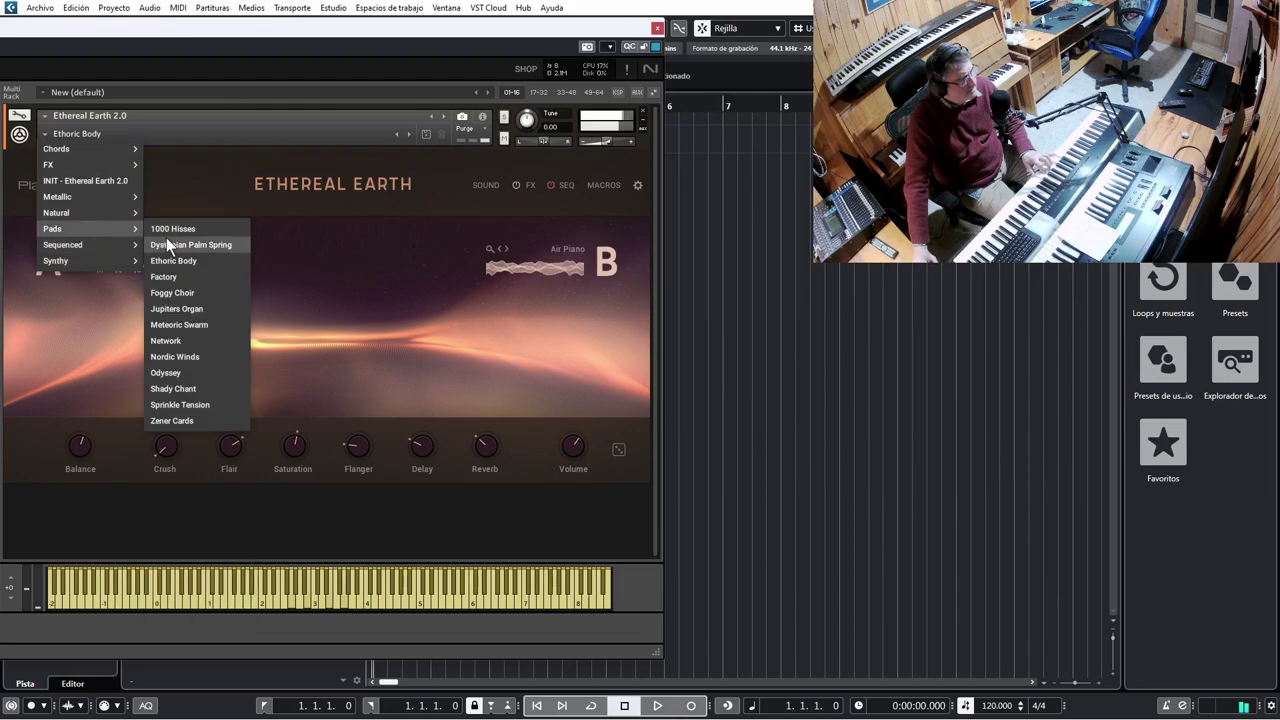
left_click(186, 371)
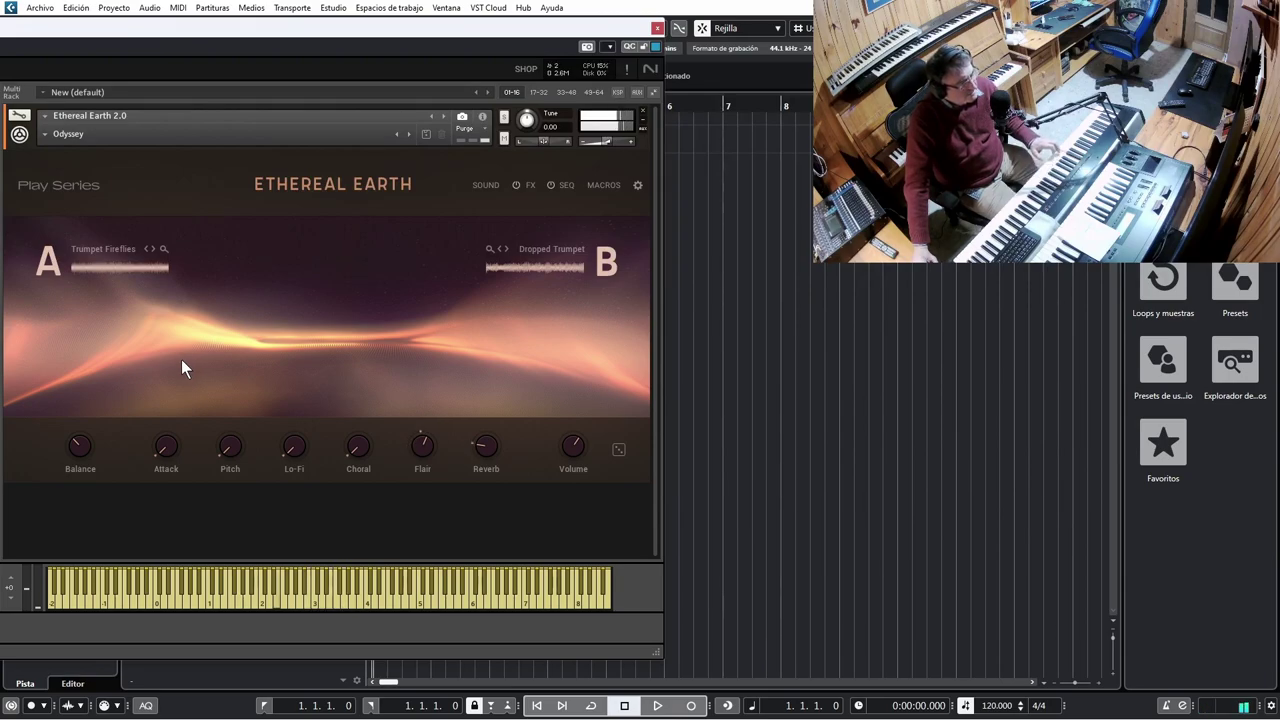
left_click(43, 131)
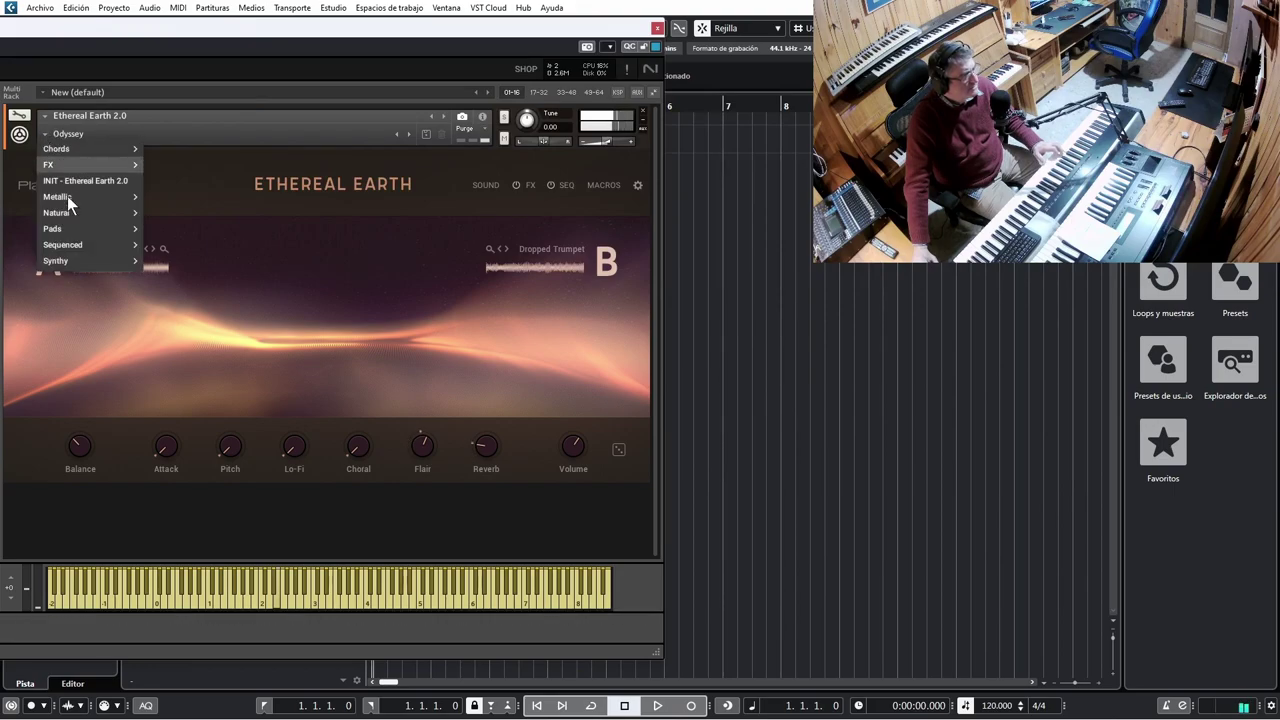
mouse_move(89, 236)
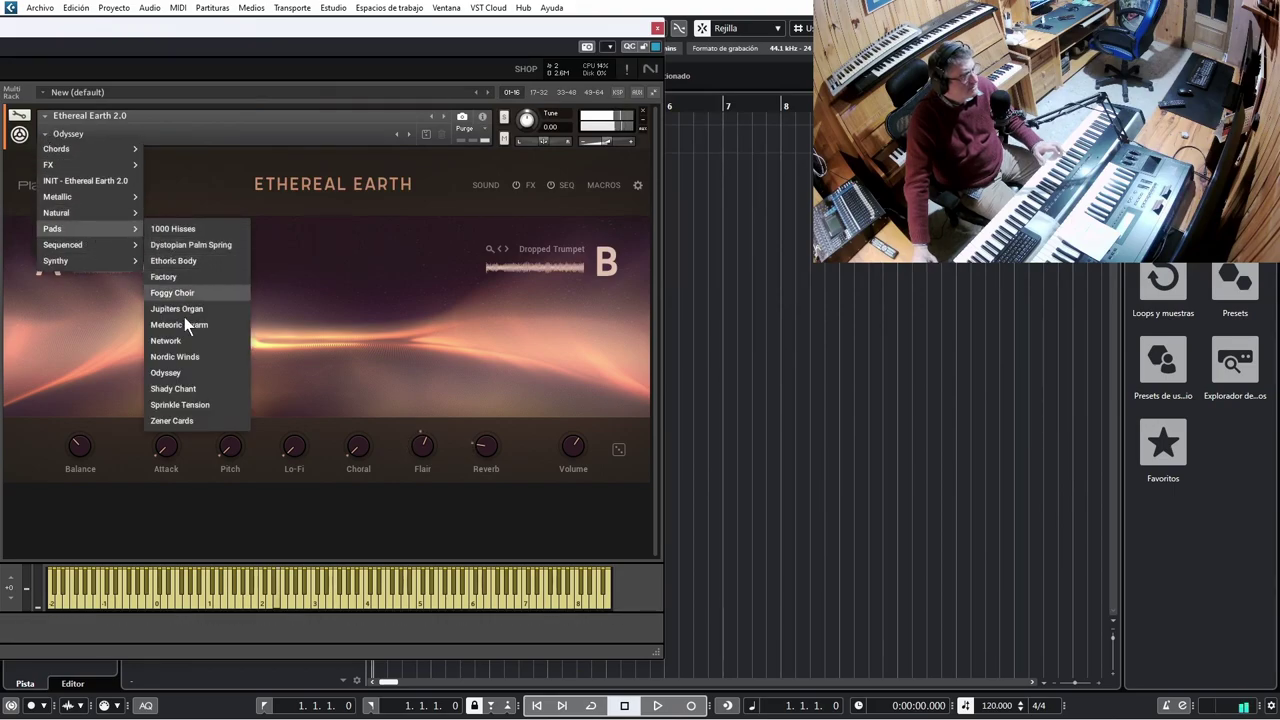
left_click(186, 387)
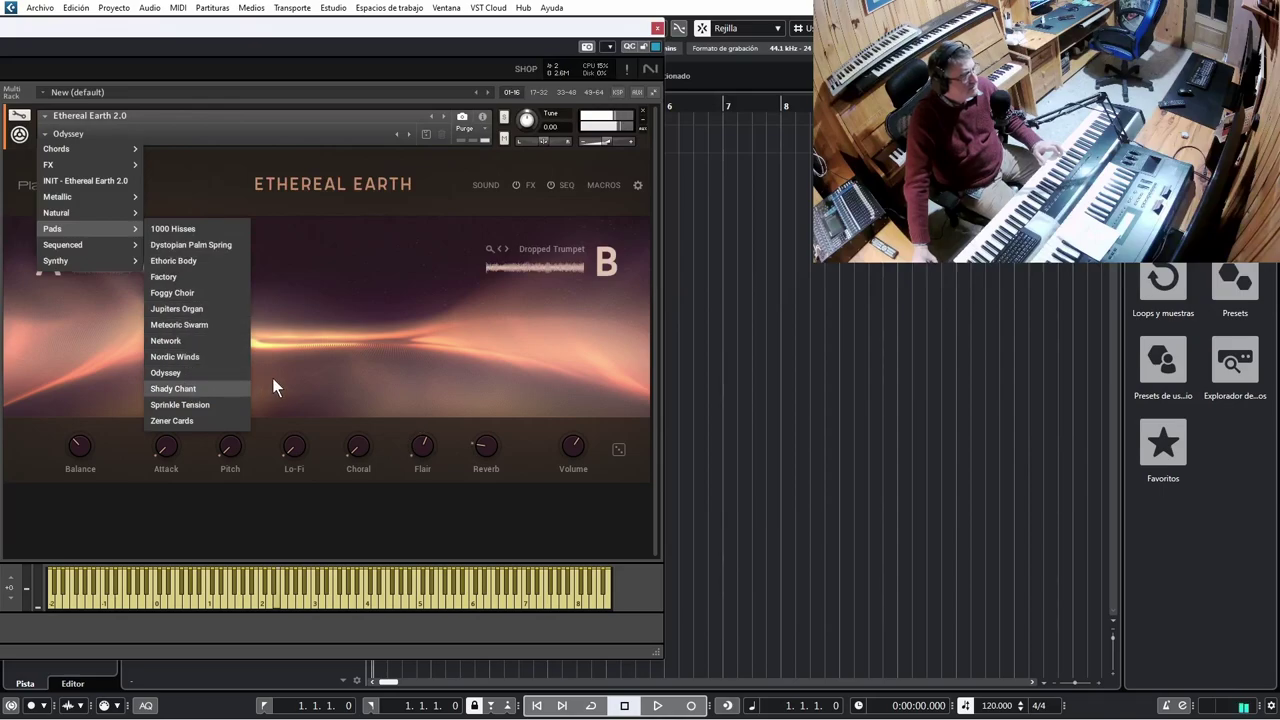
Audition the Sequenced snapshot Animal Psi
left_click(70, 133)
mouse_move(112, 246)
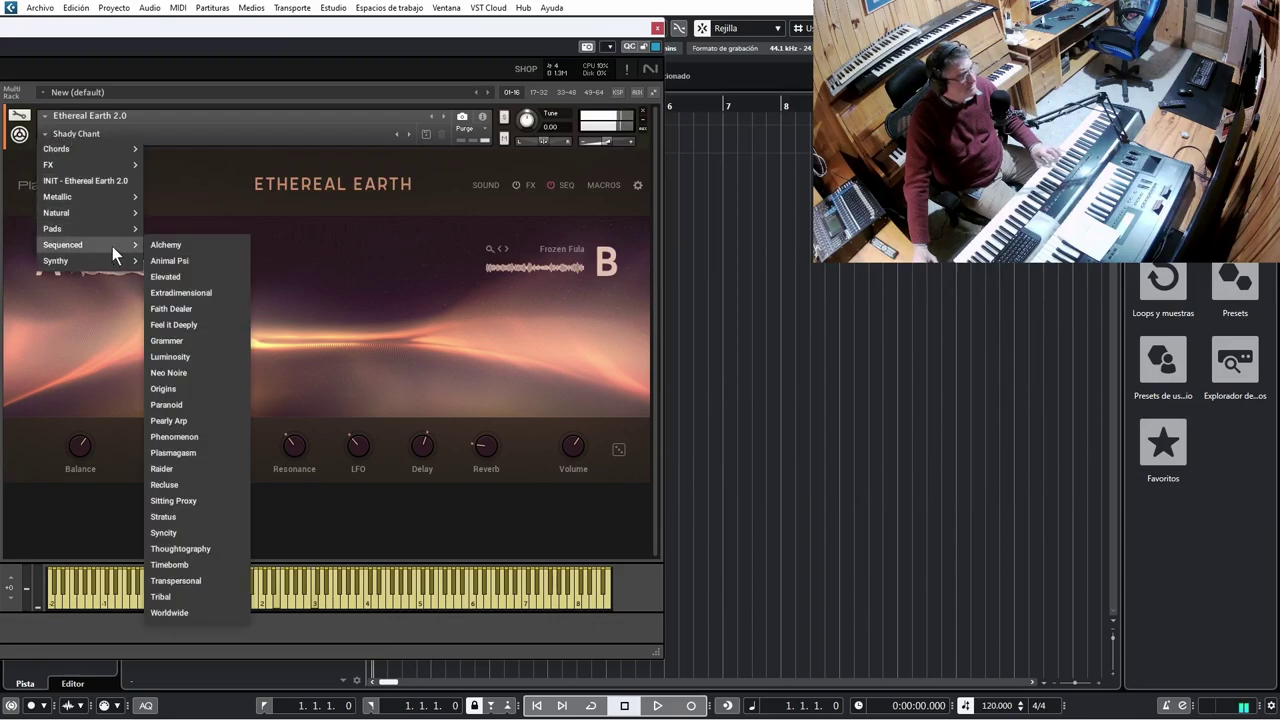
left_click(181, 262)
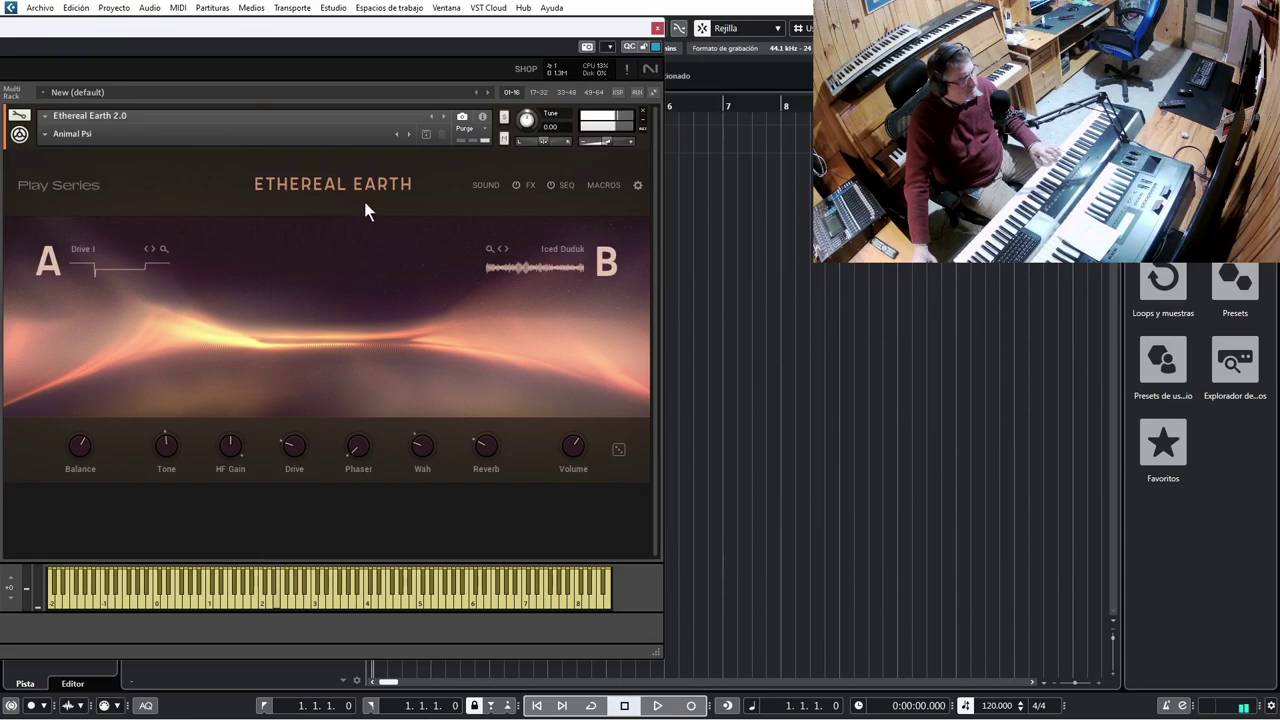
Raise the pitch of the twelfth and second steps in Animal Psi's sequencer, and return to the main page
left_click(558, 185)
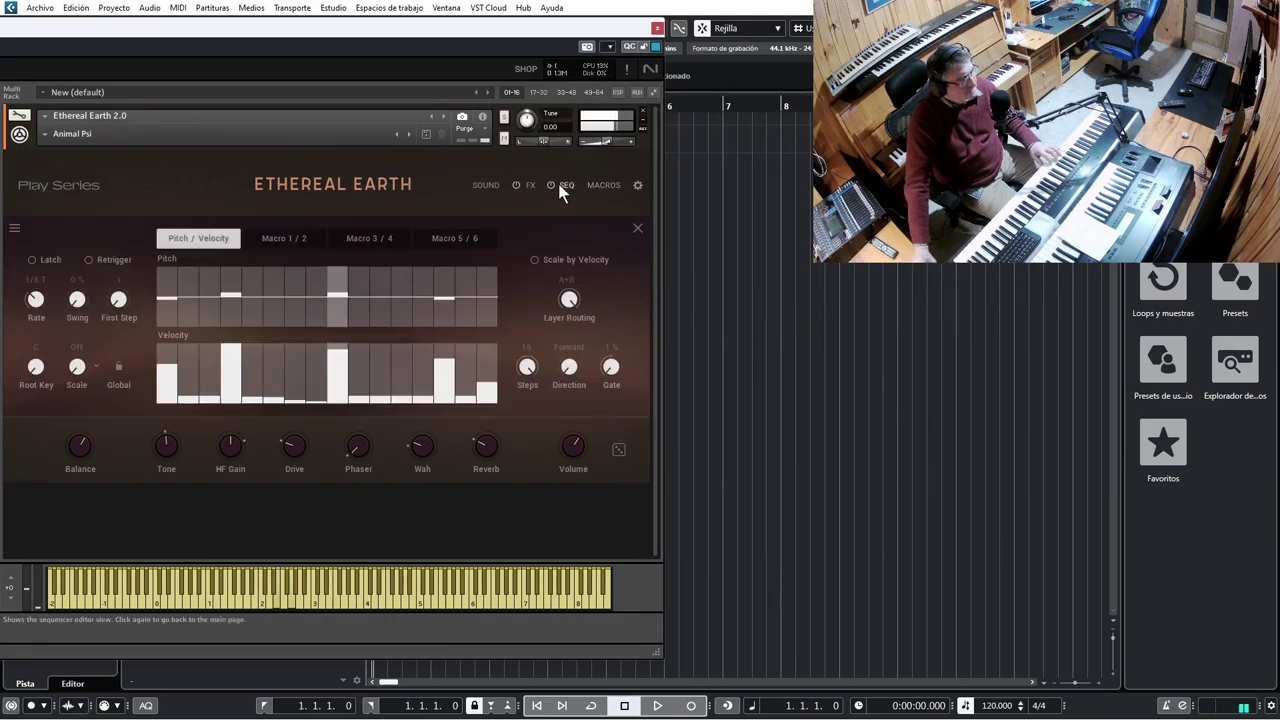
left_click(402, 281)
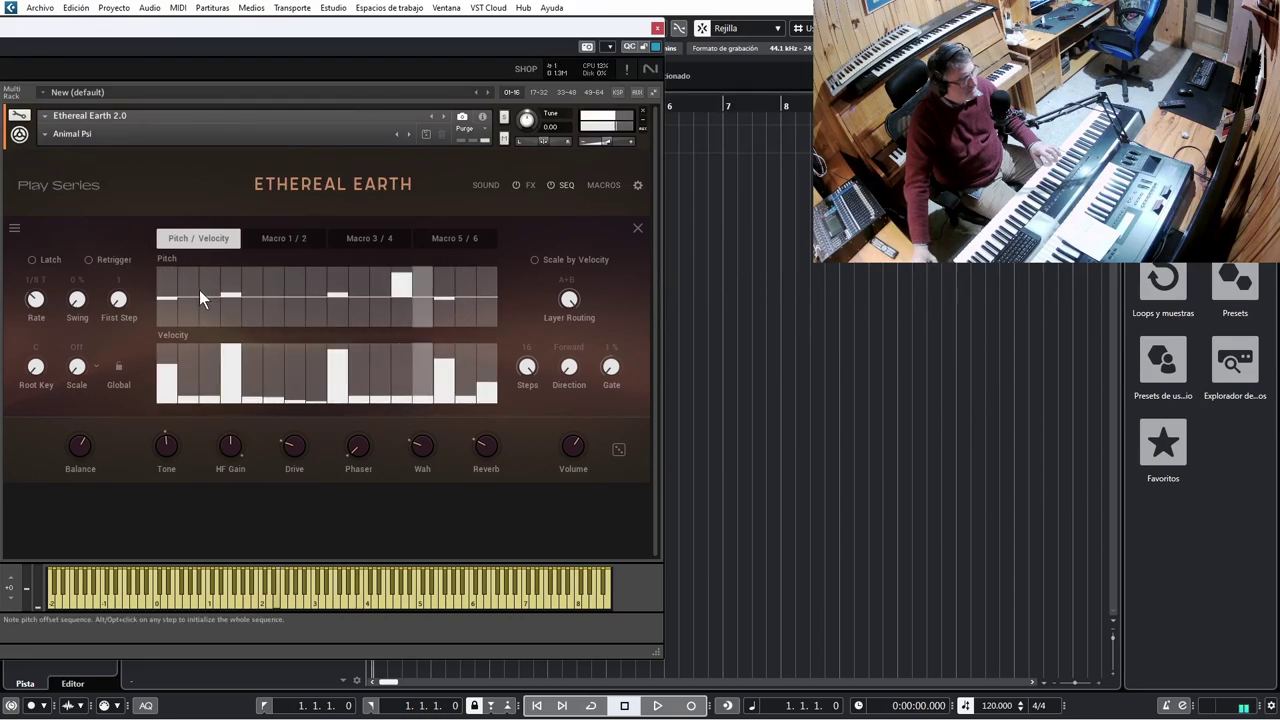
left_click_drag(188, 290, 189, 278)
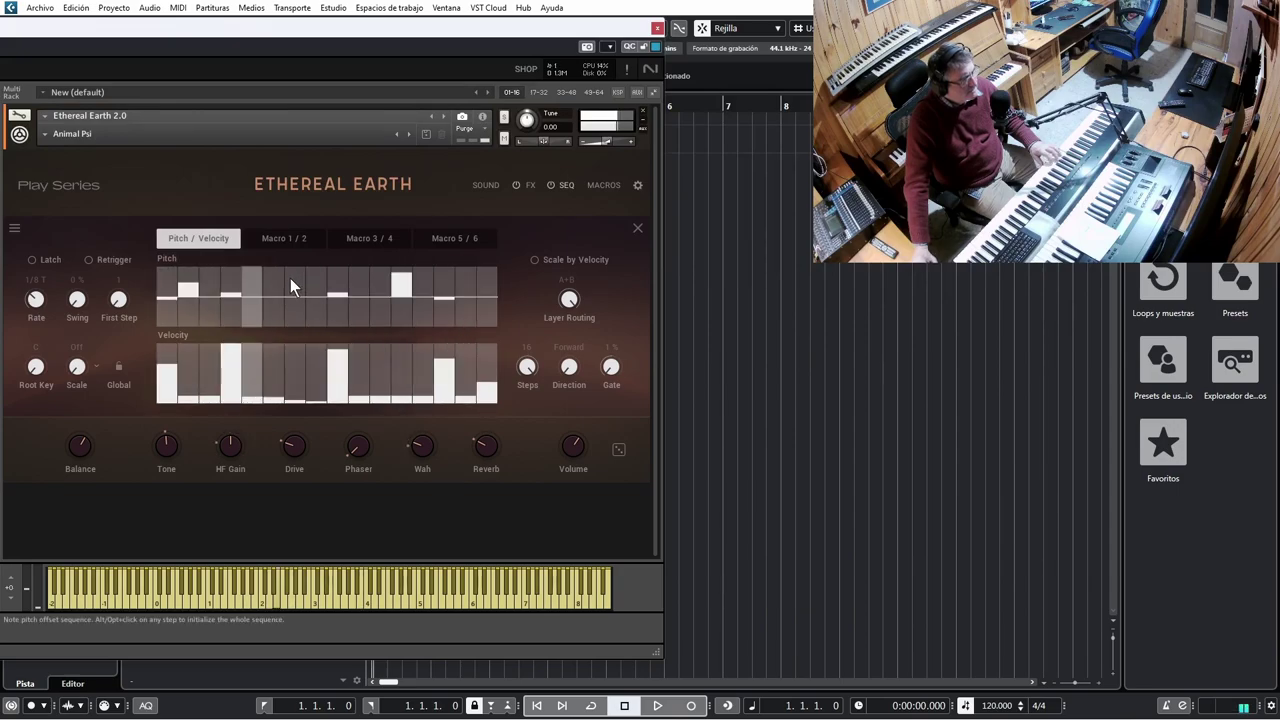
left_click(182, 280)
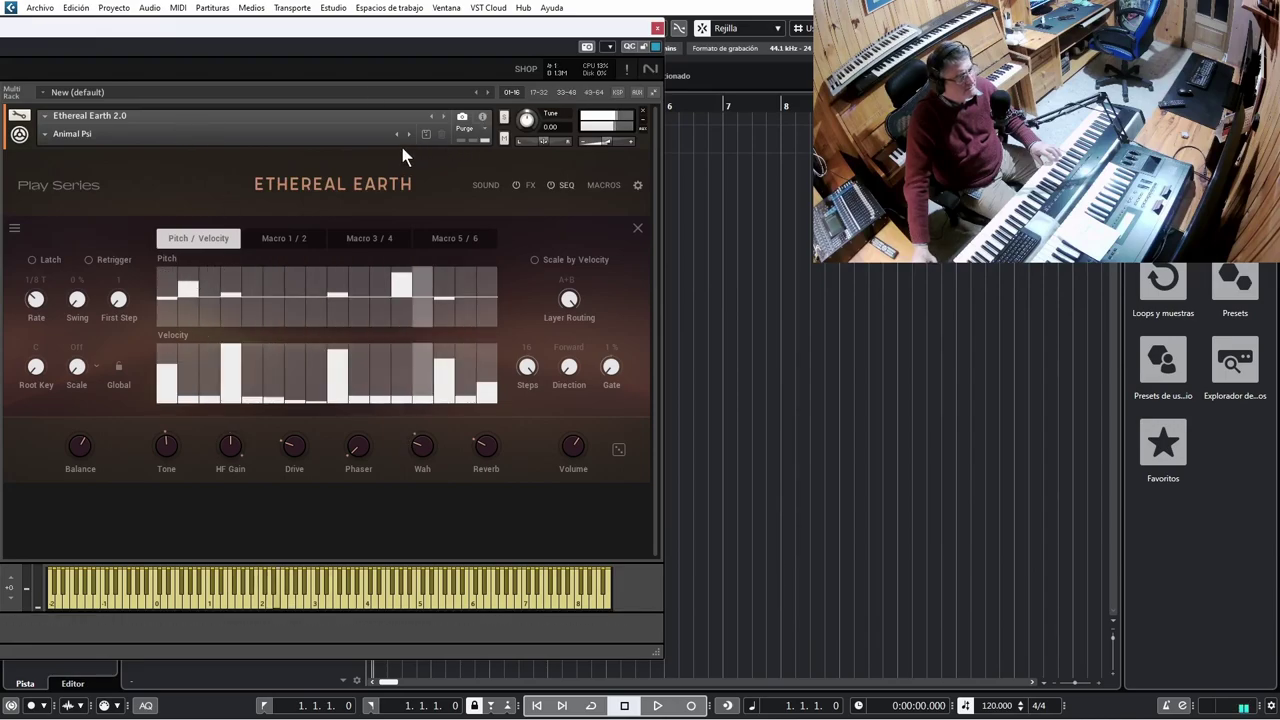
left_click(636, 228)
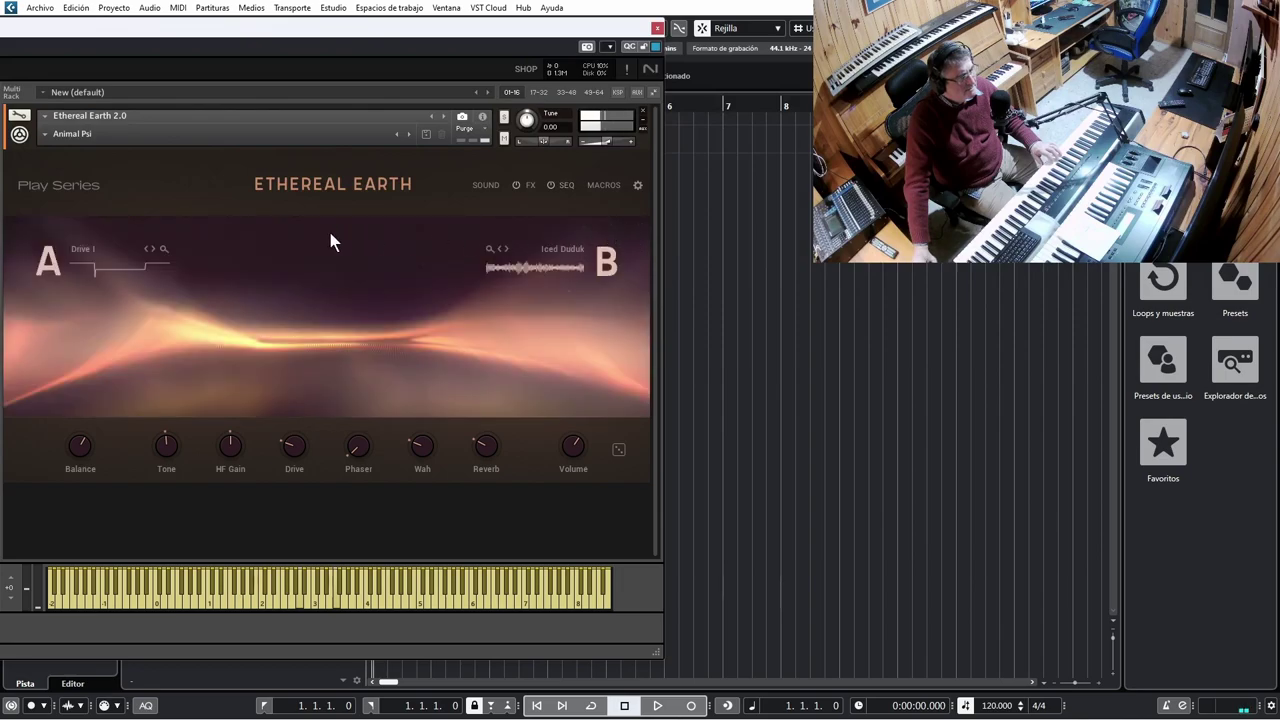
Audition the Sequenced snapshots Elevated, Extradimensional, Faith Dealer, Feel it Deeply, Grammer and Luminosity
left_click(66, 133)
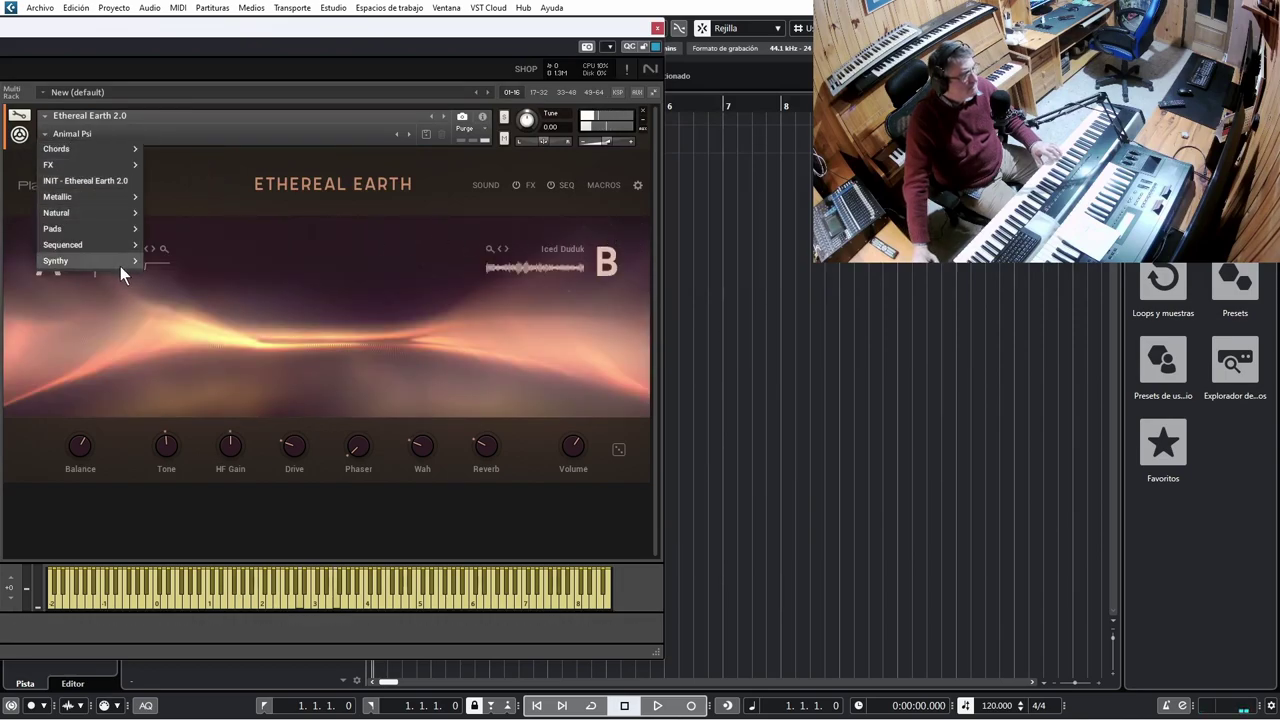
mouse_move(128, 248)
left_click(184, 275)
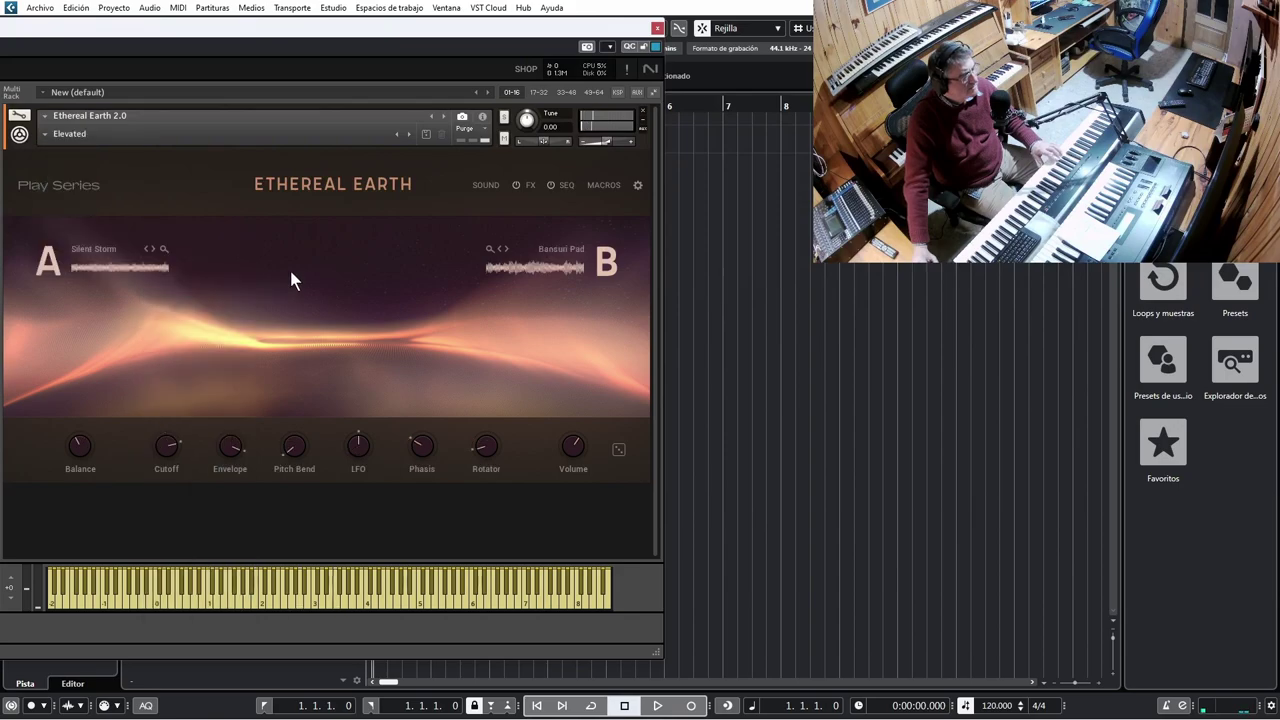
left_click(411, 139)
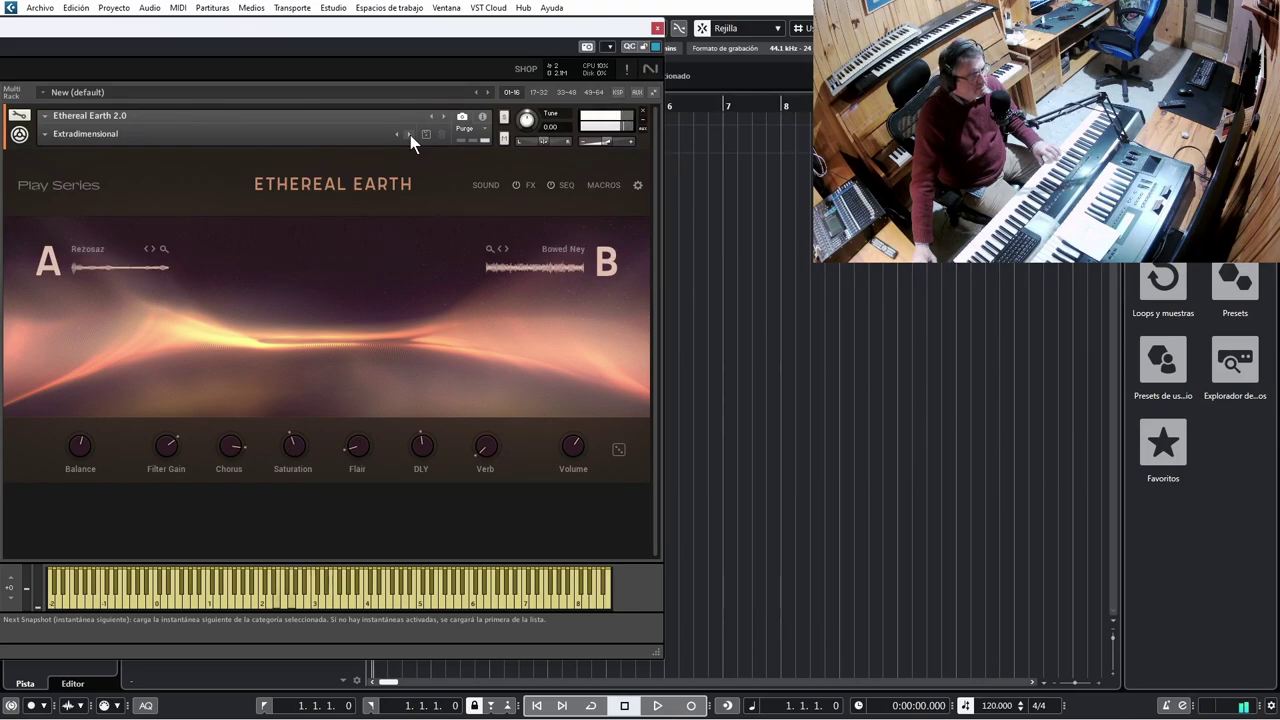
left_click(411, 139)
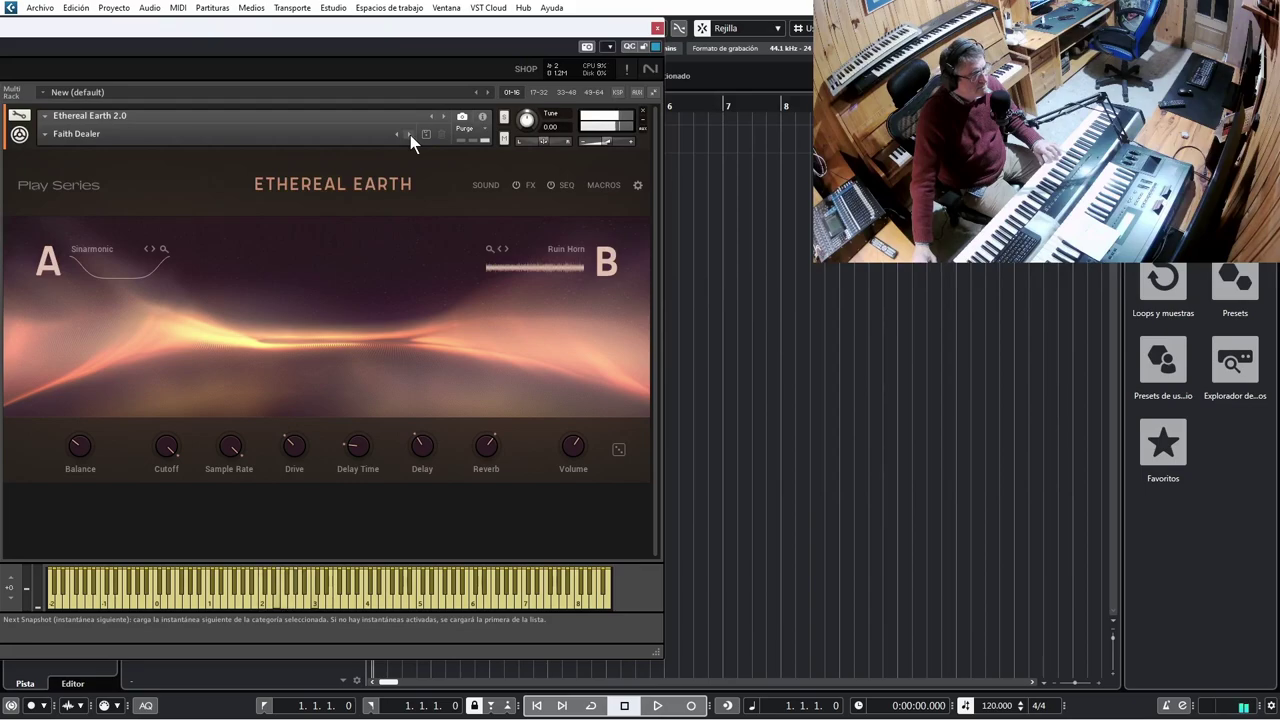
left_click(410, 136)
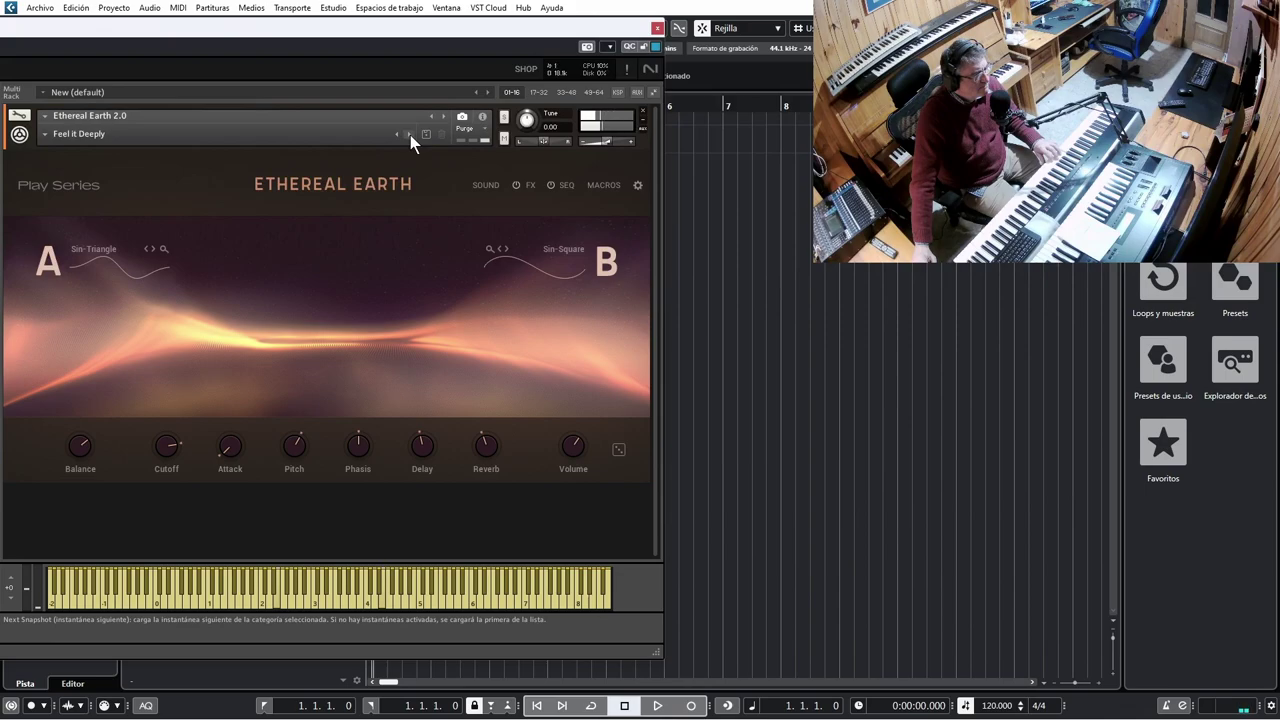
left_click(410, 136)
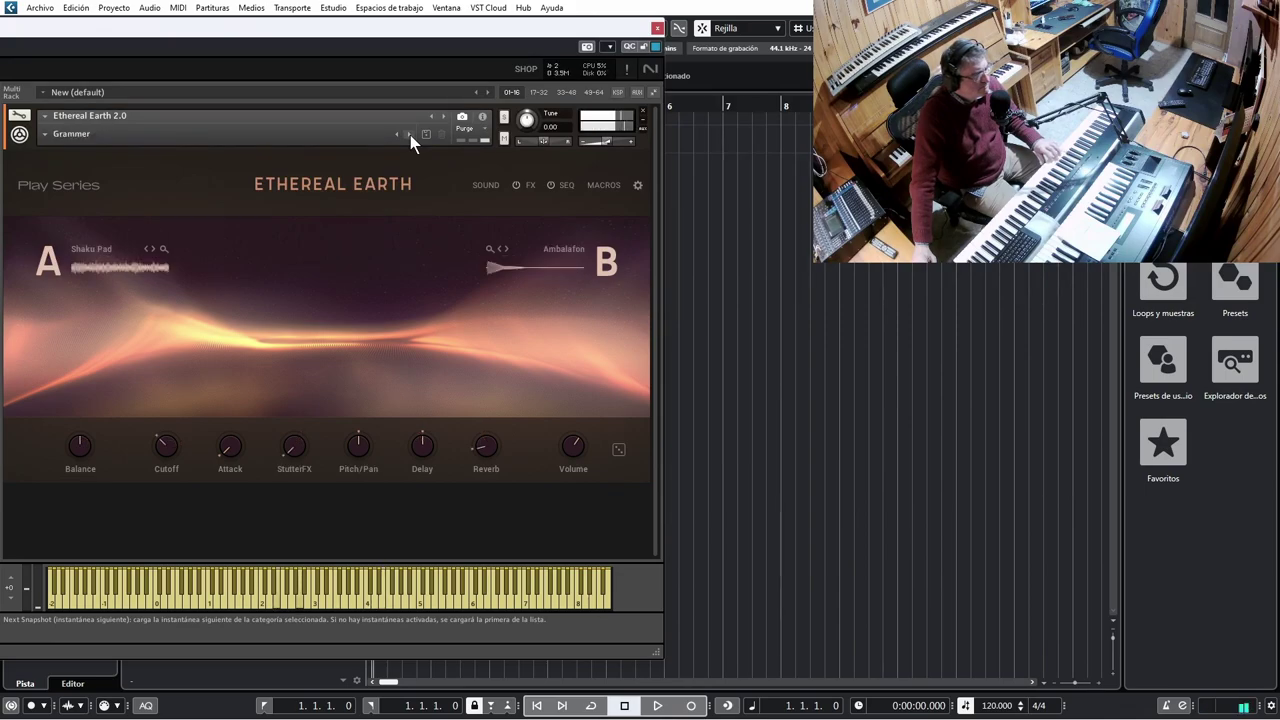
left_click(410, 136)
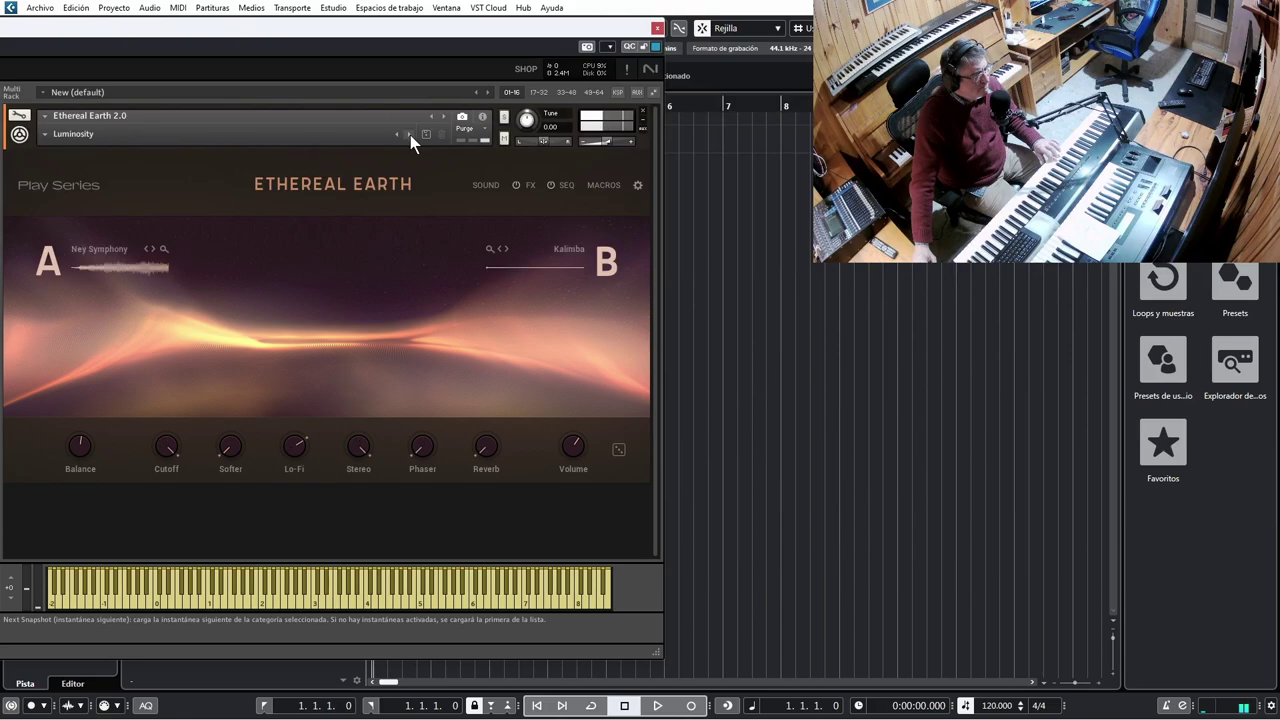
Show the sequencer editor and compare the pitch and velocity patterns of the Luminosity and Grammer snapshots
left_click(566, 185)
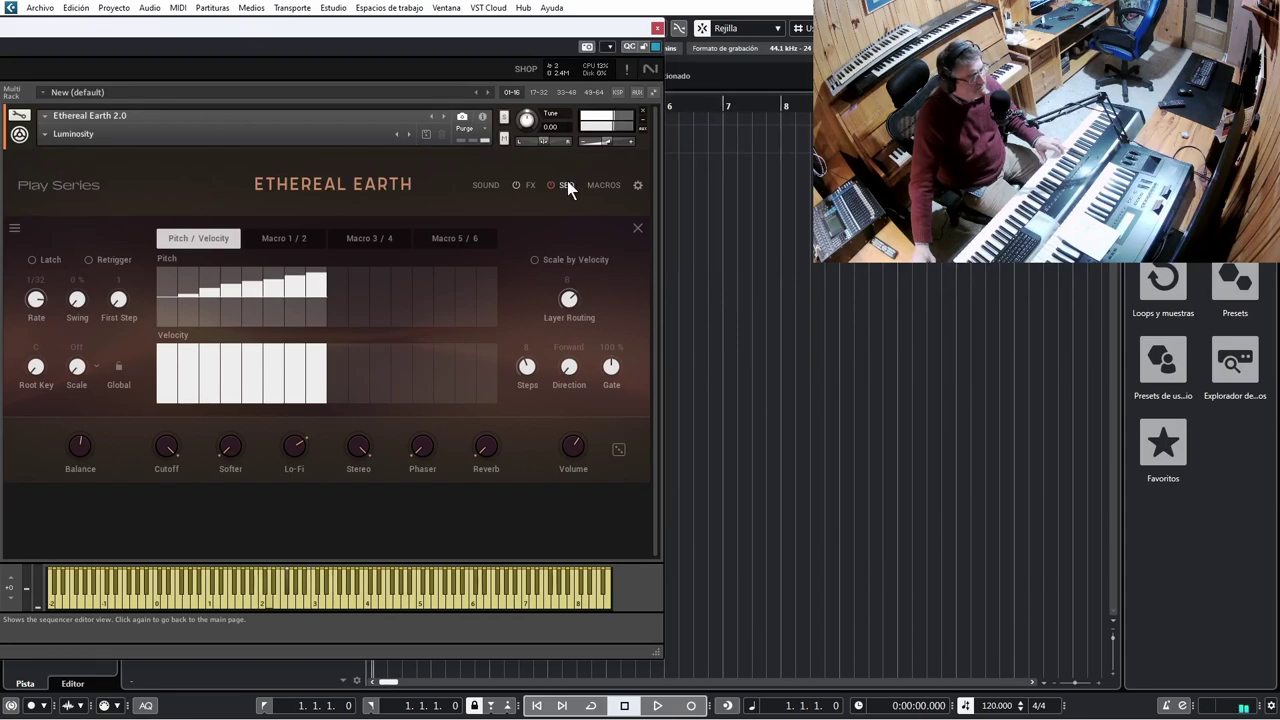
left_click(568, 183)
left_click(567, 187)
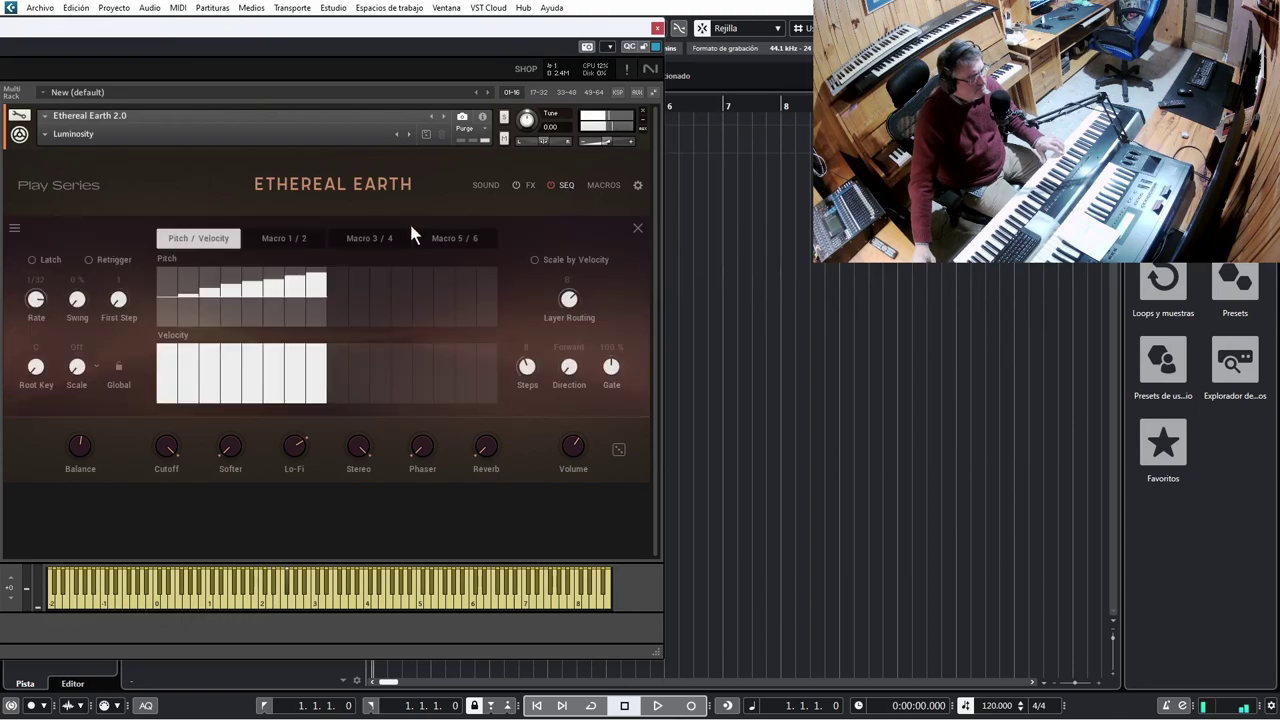
left_click(408, 133)
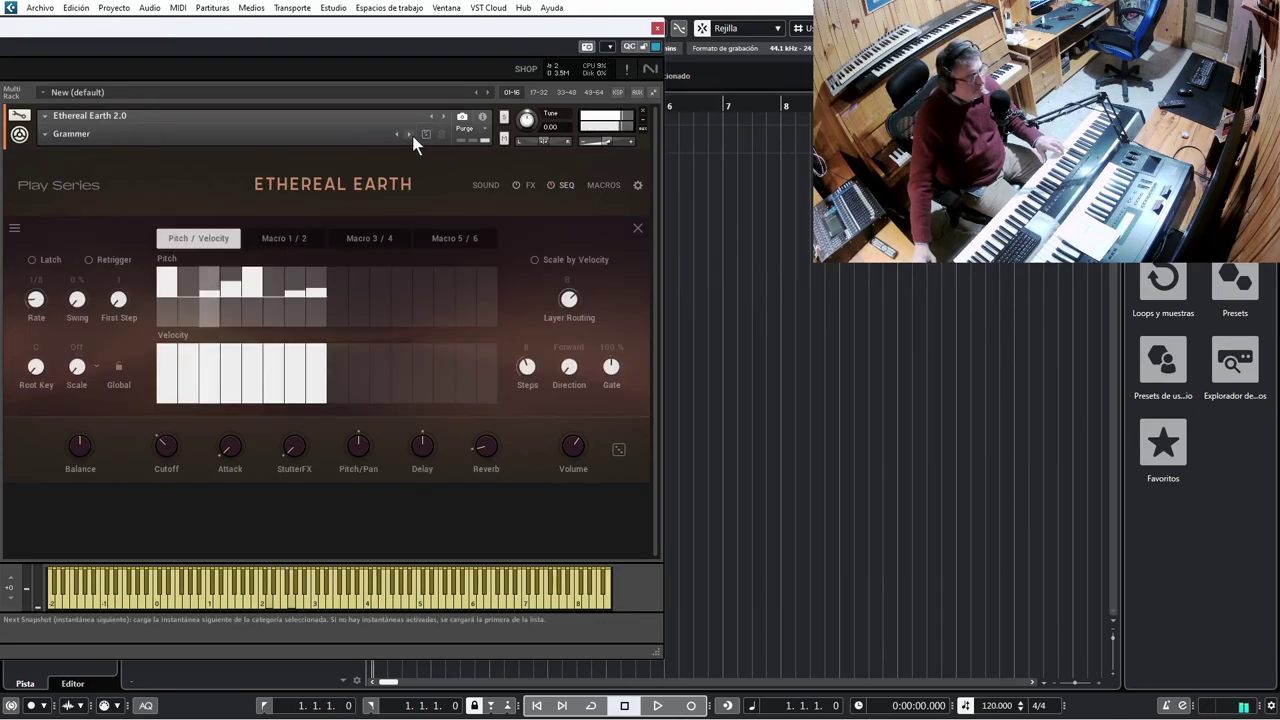
left_click(408, 135)
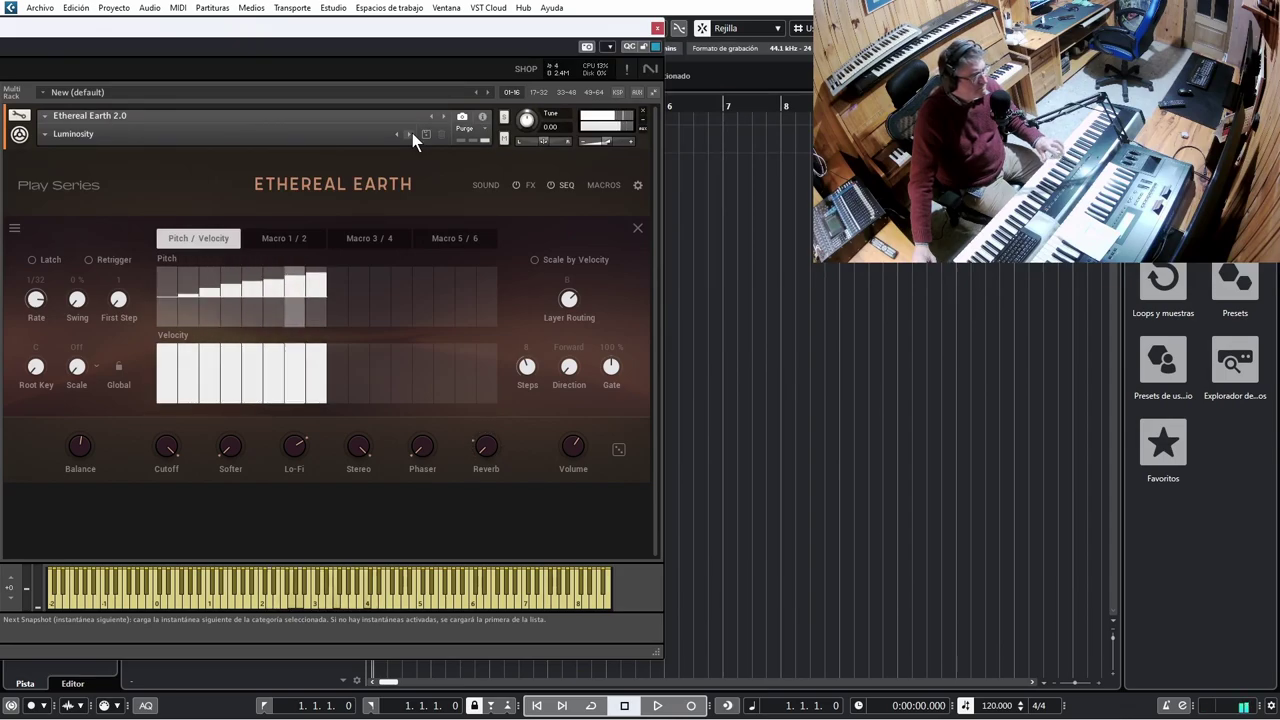
Audition the Sequenced snapshots Neo Noire, Origins, Paranoid, Pearly Arp and Phenomenon with their sequencer patterns in view
left_click(411, 134)
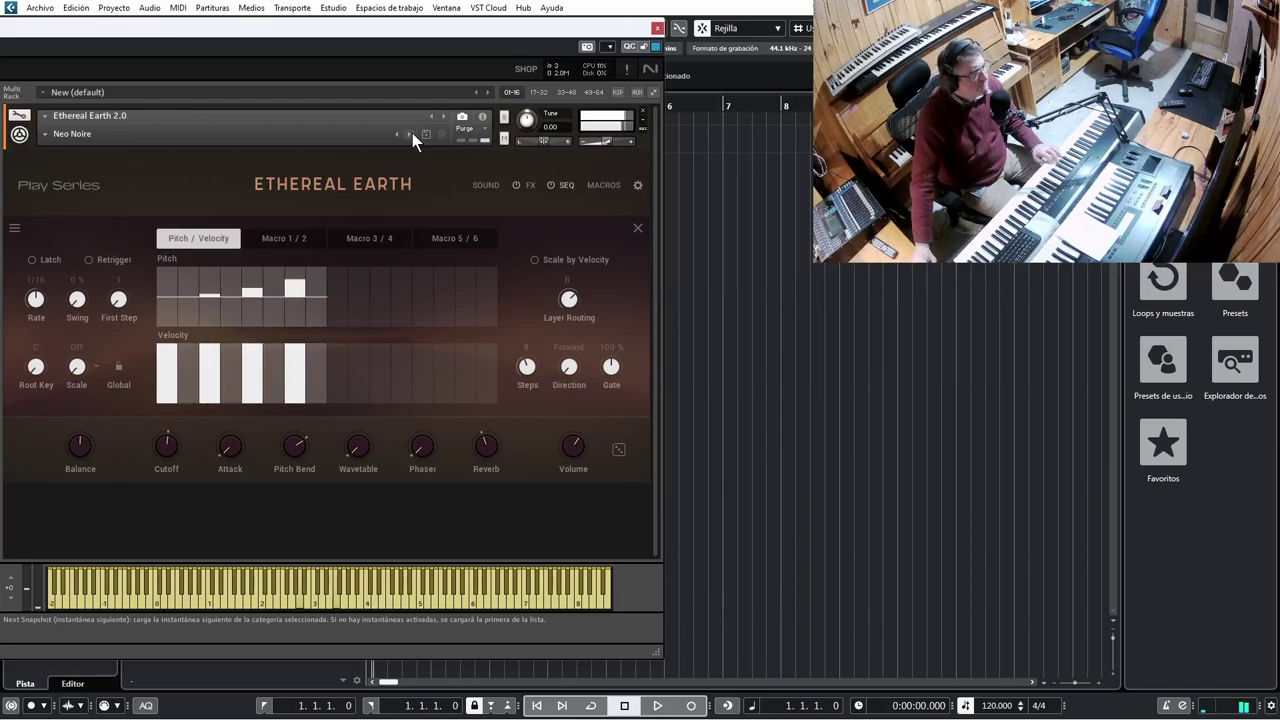
left_click(411, 134)
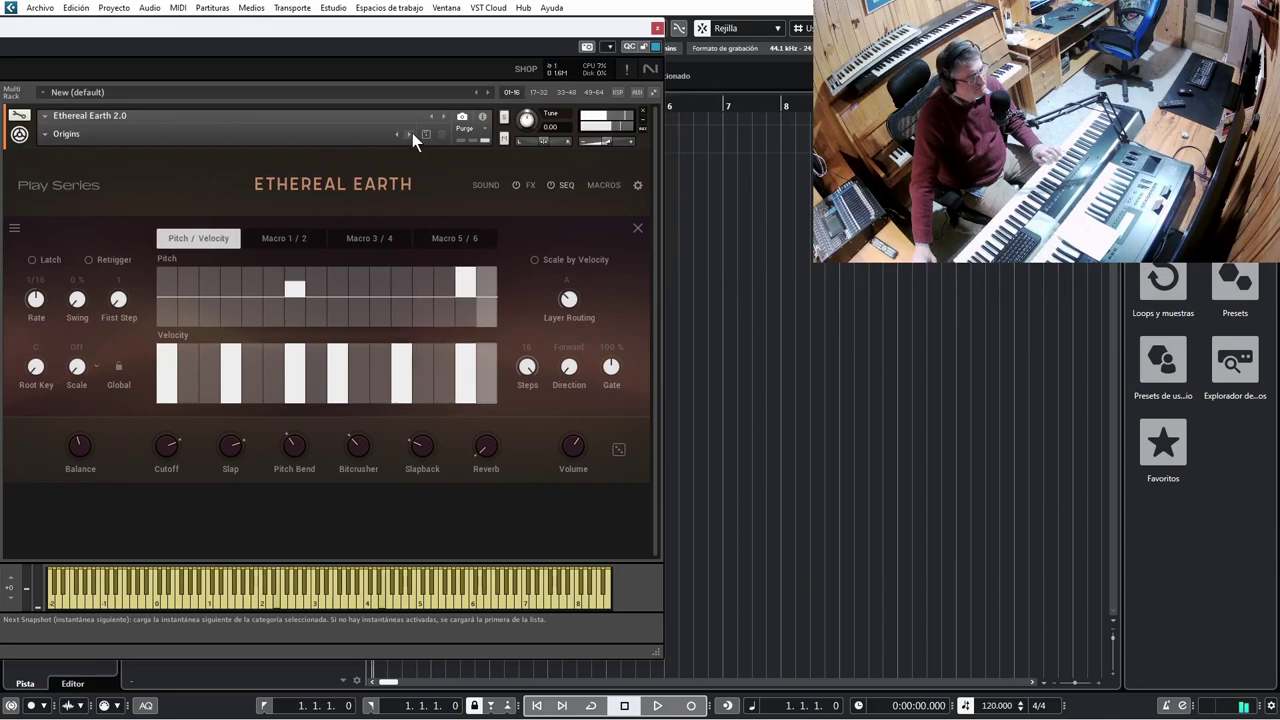
left_click(411, 134)
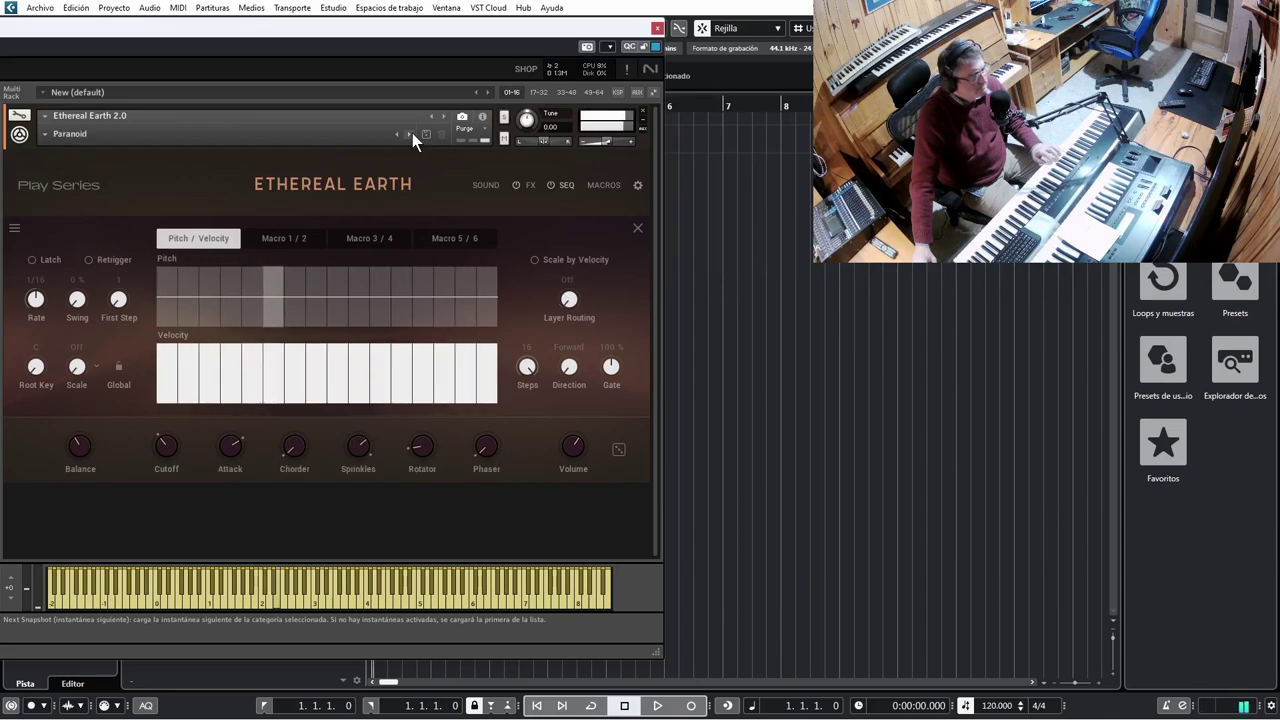
left_click(411, 134)
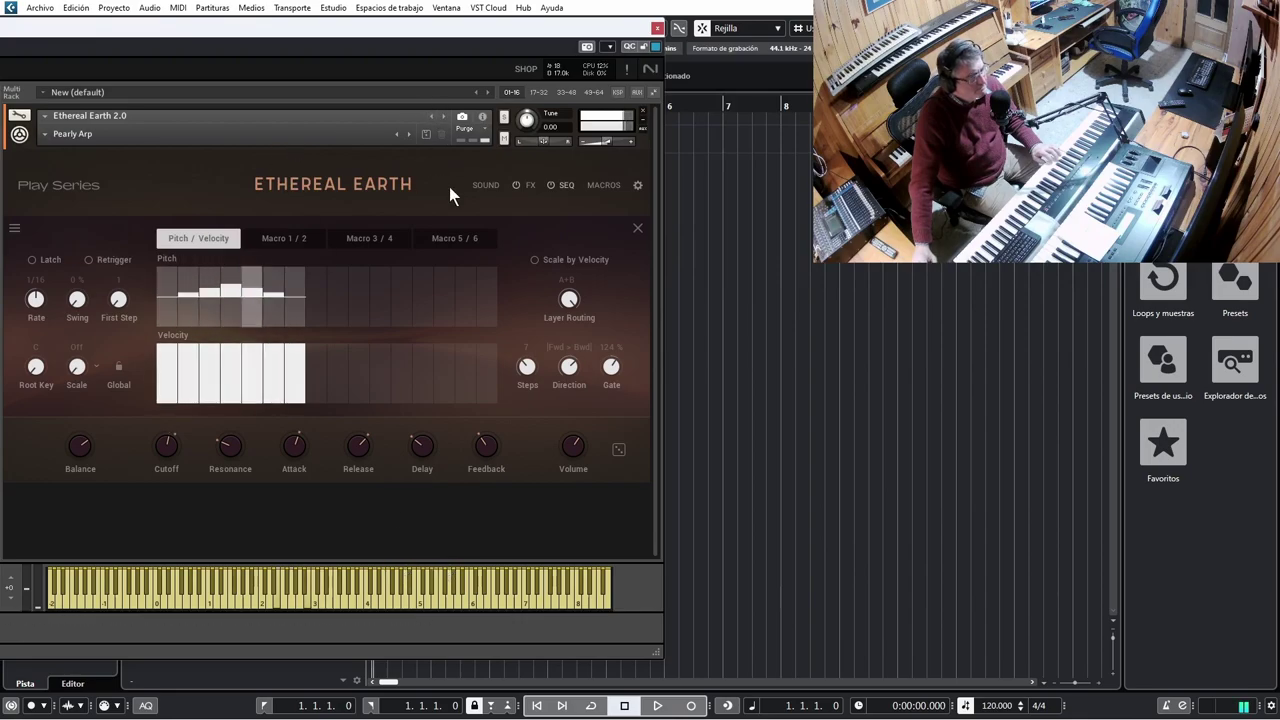
left_click(408, 135)
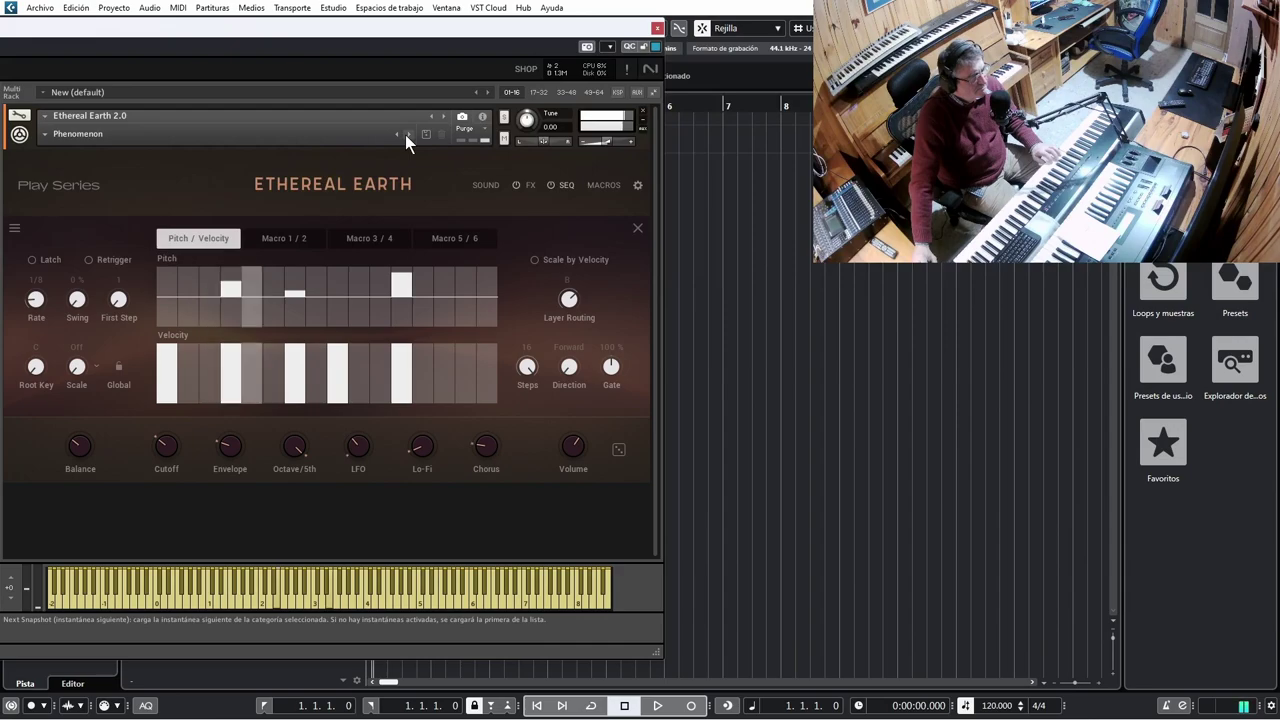
Audition the Synthy snapshot Duality and close the sequencer editor to show its sound sources
left_click(87, 130)
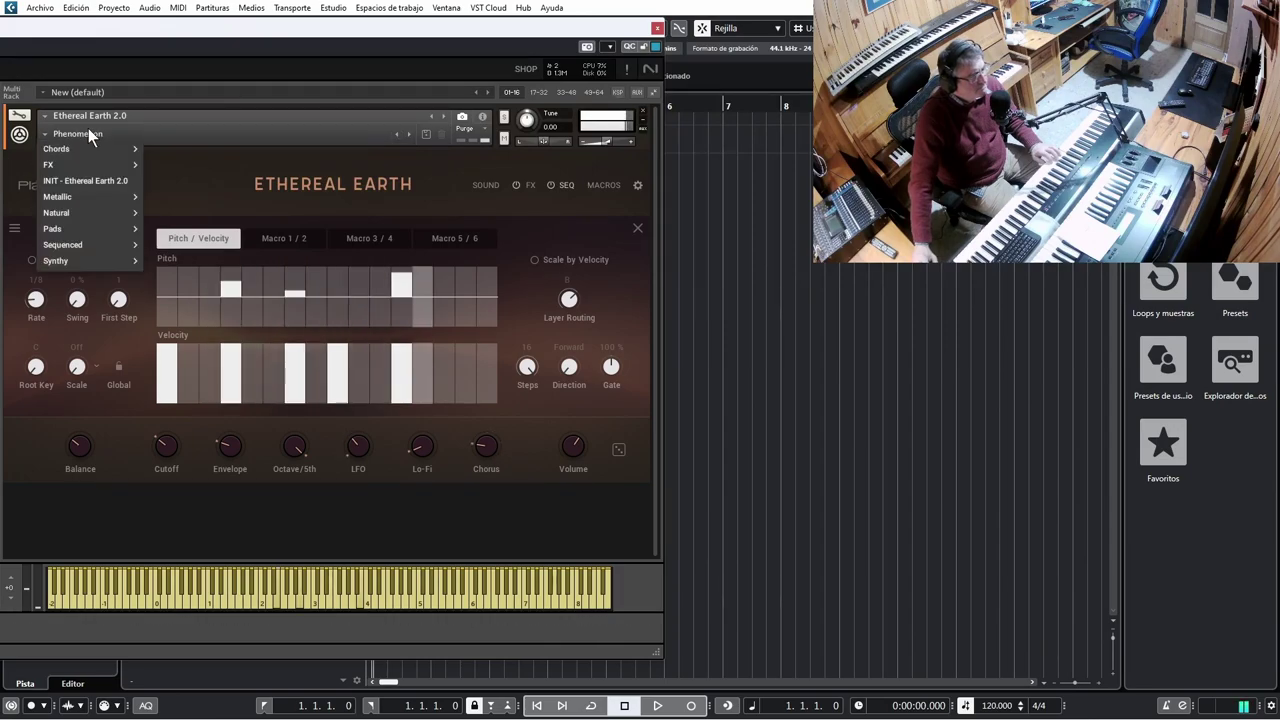
mouse_move(98, 262)
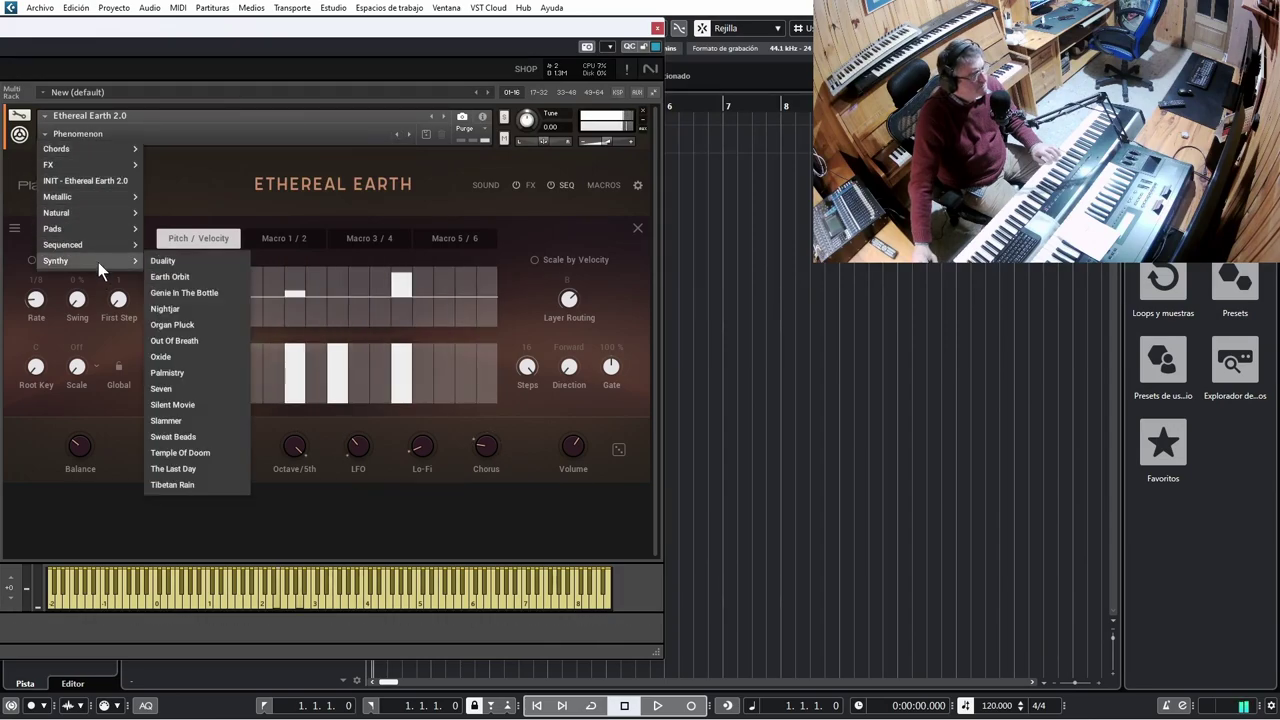
left_click(199, 260)
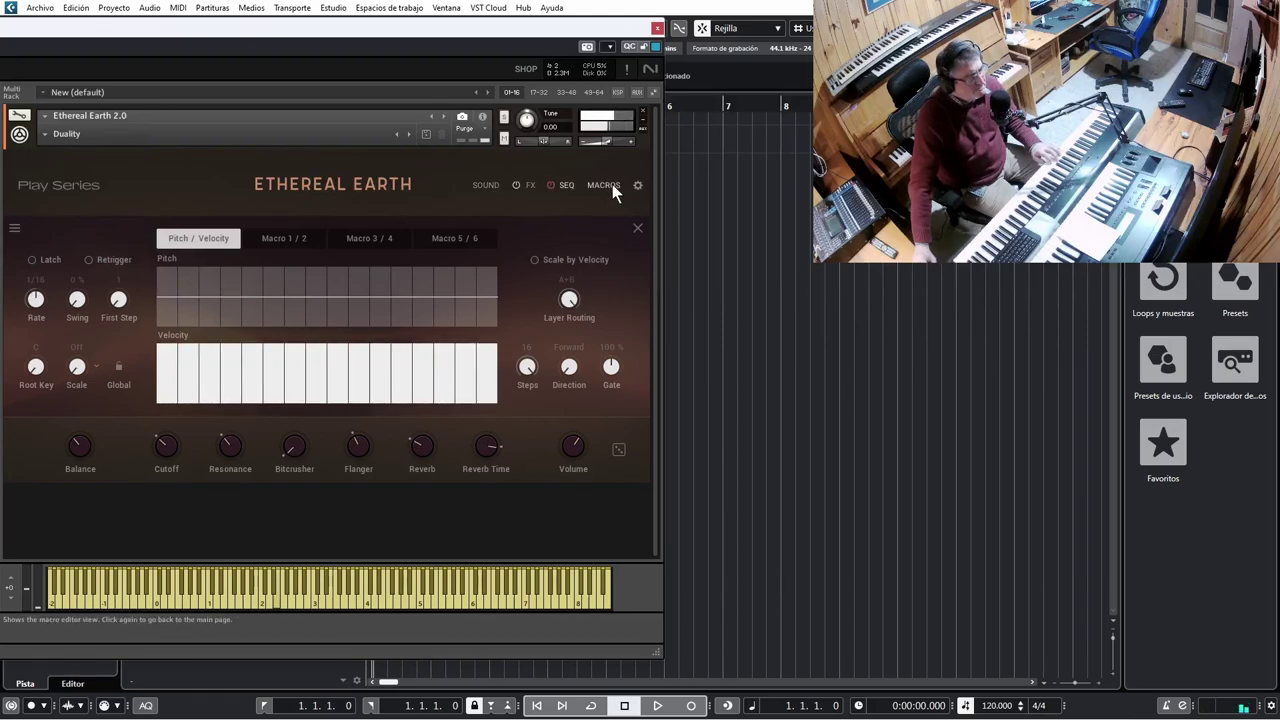
left_click(638, 225)
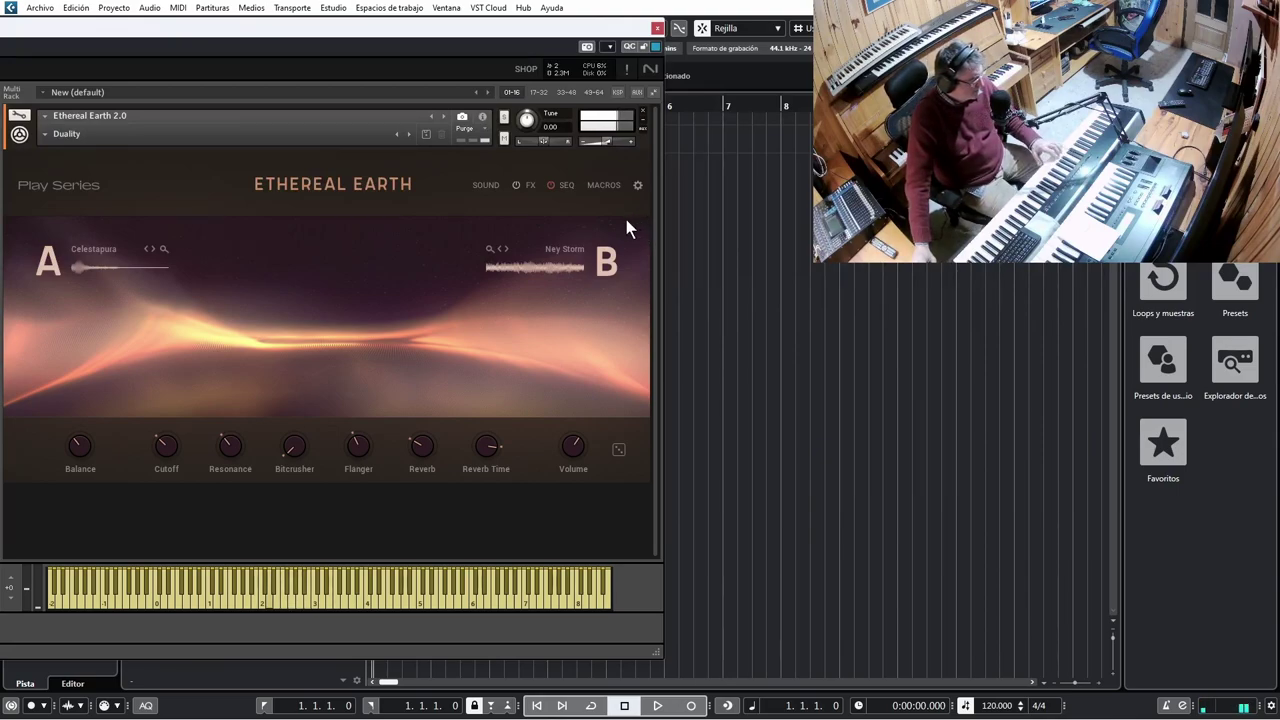
Load the Earth Orbit snapshot and replace layer A's sound source with Flenders III
left_click(411, 134)
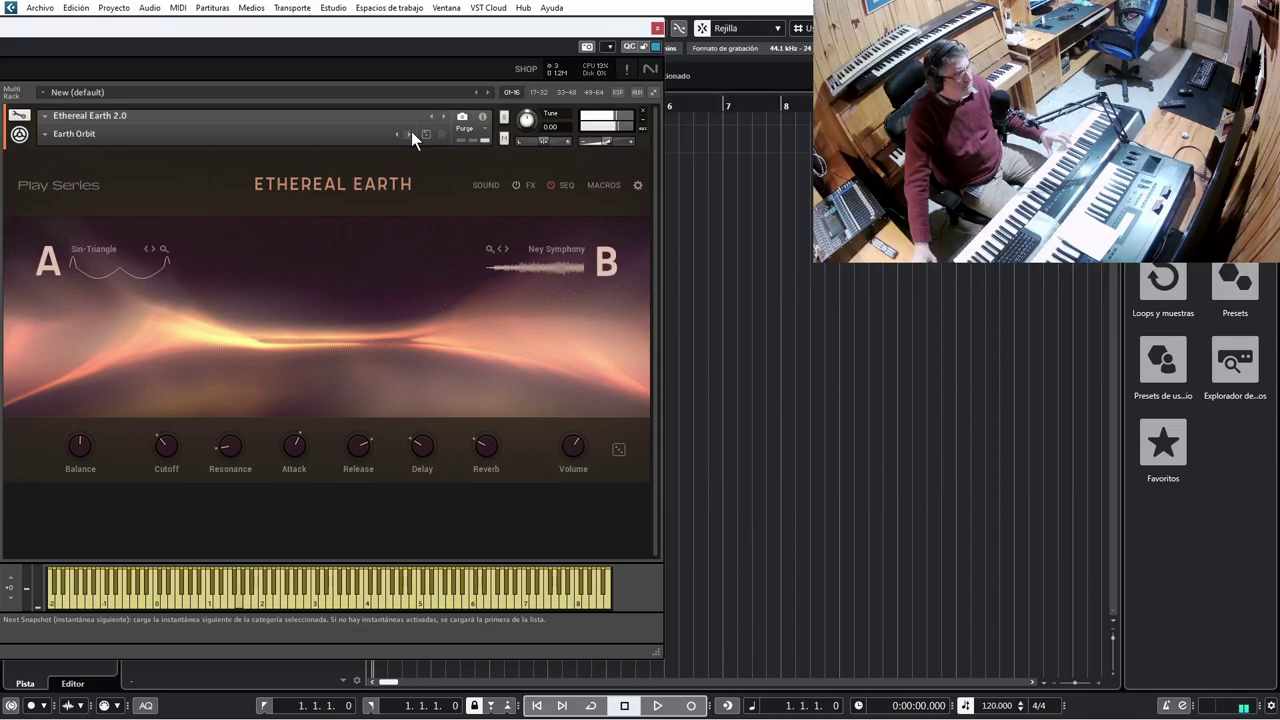
left_click(167, 264)
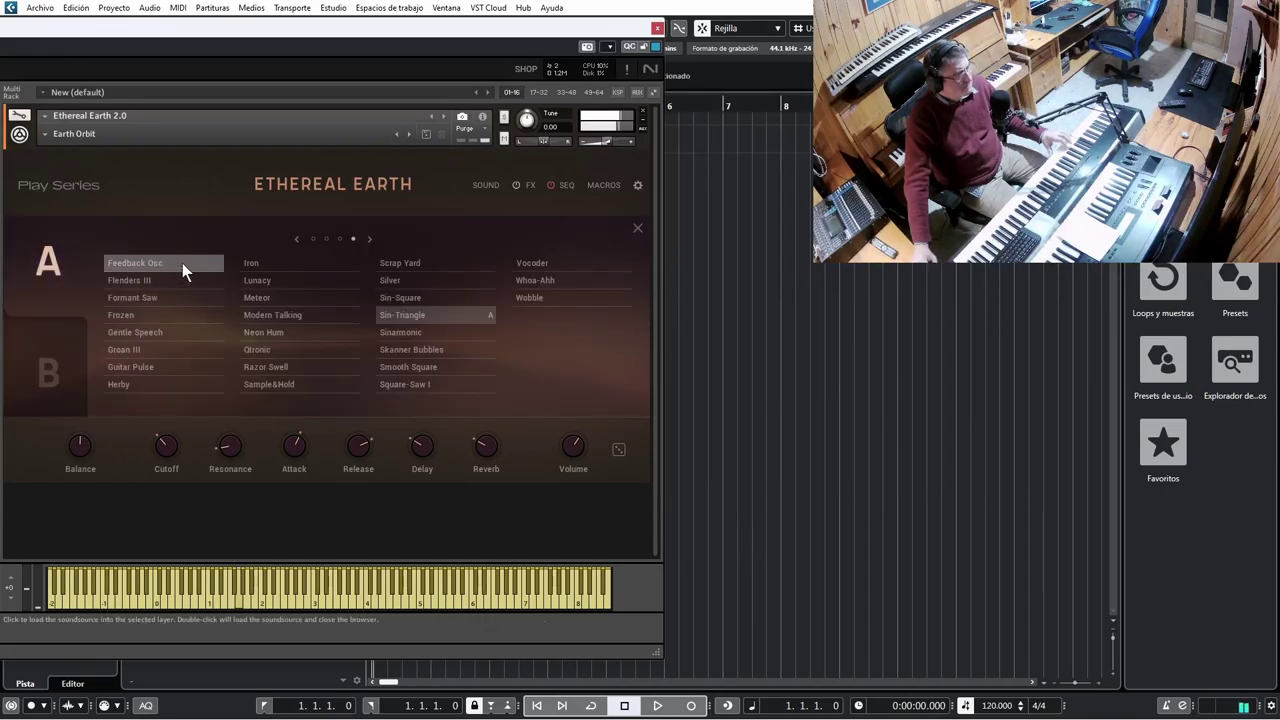
left_click(174, 285)
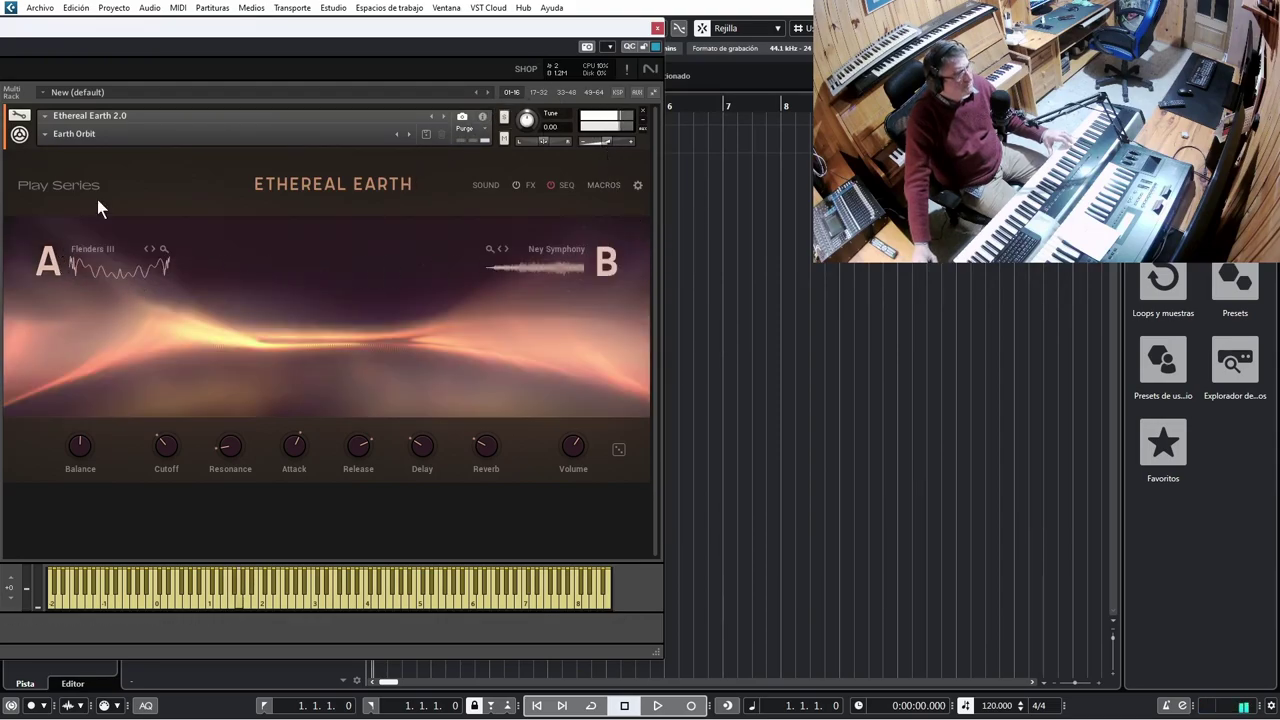
Audition the Synthy snapshot Palmistry and view the sound source list of layer A
left_click(84, 132)
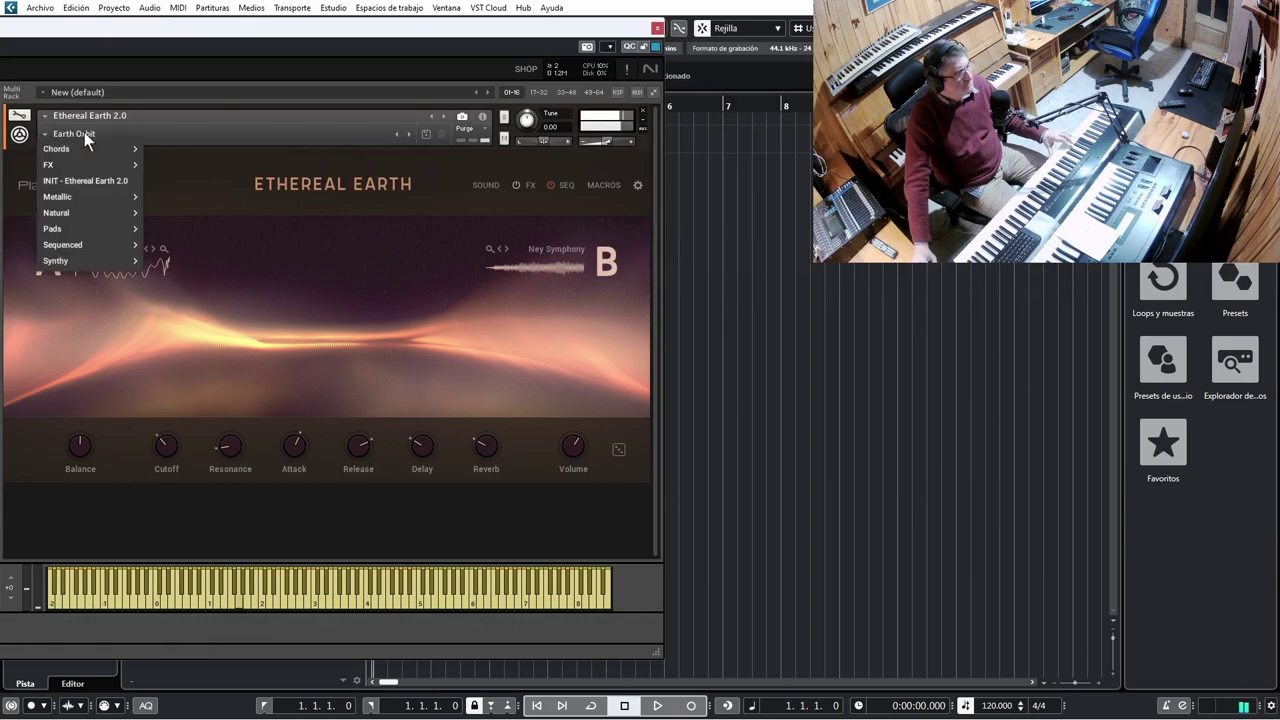
mouse_move(113, 258)
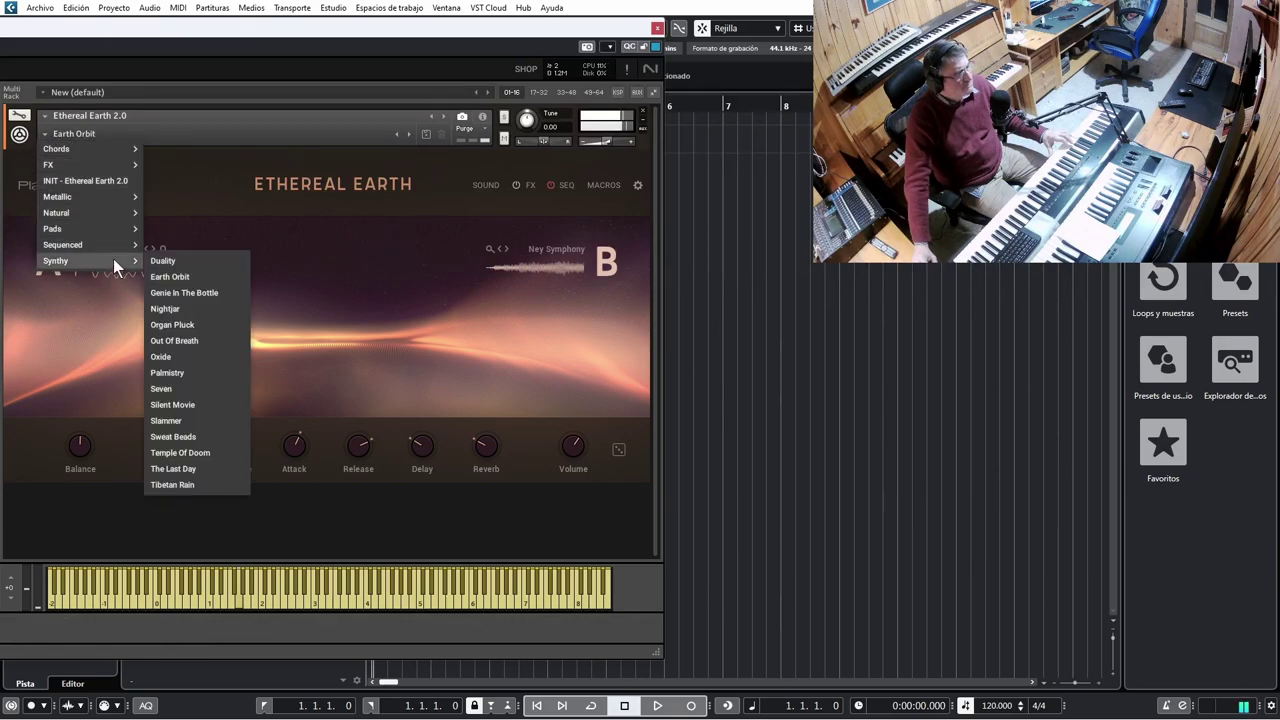
left_click(176, 373)
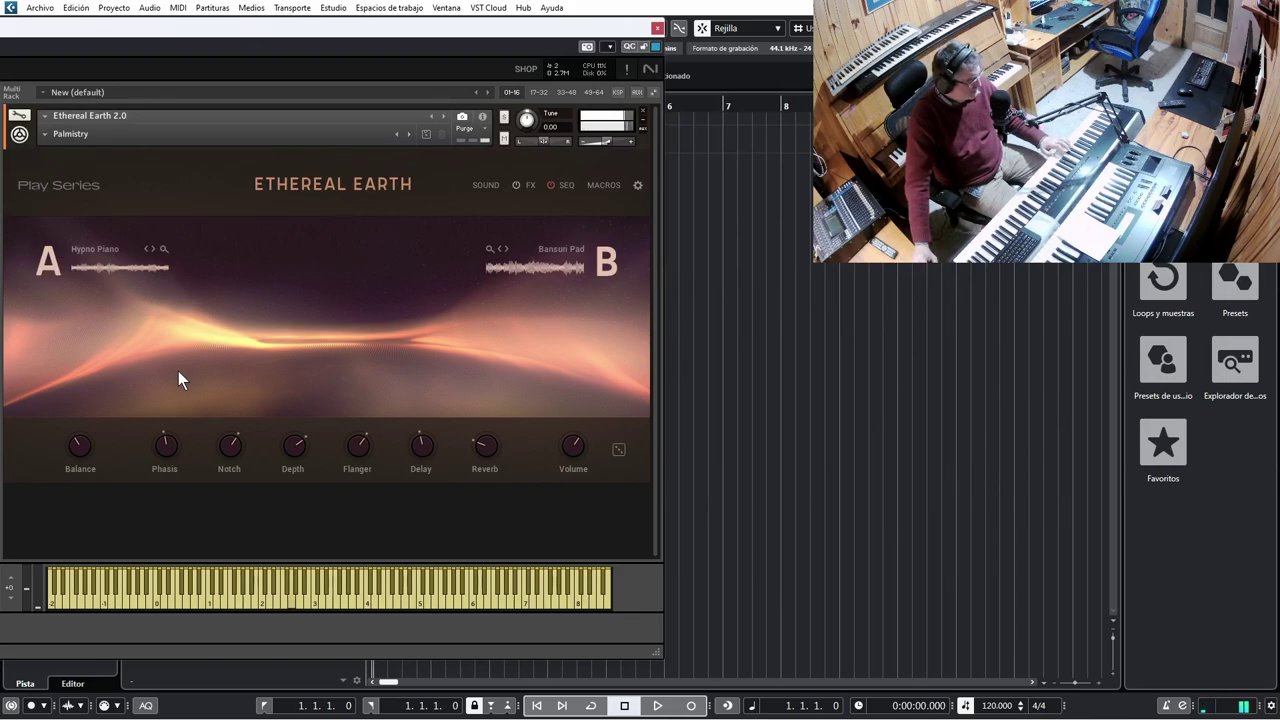
left_click(106, 252)
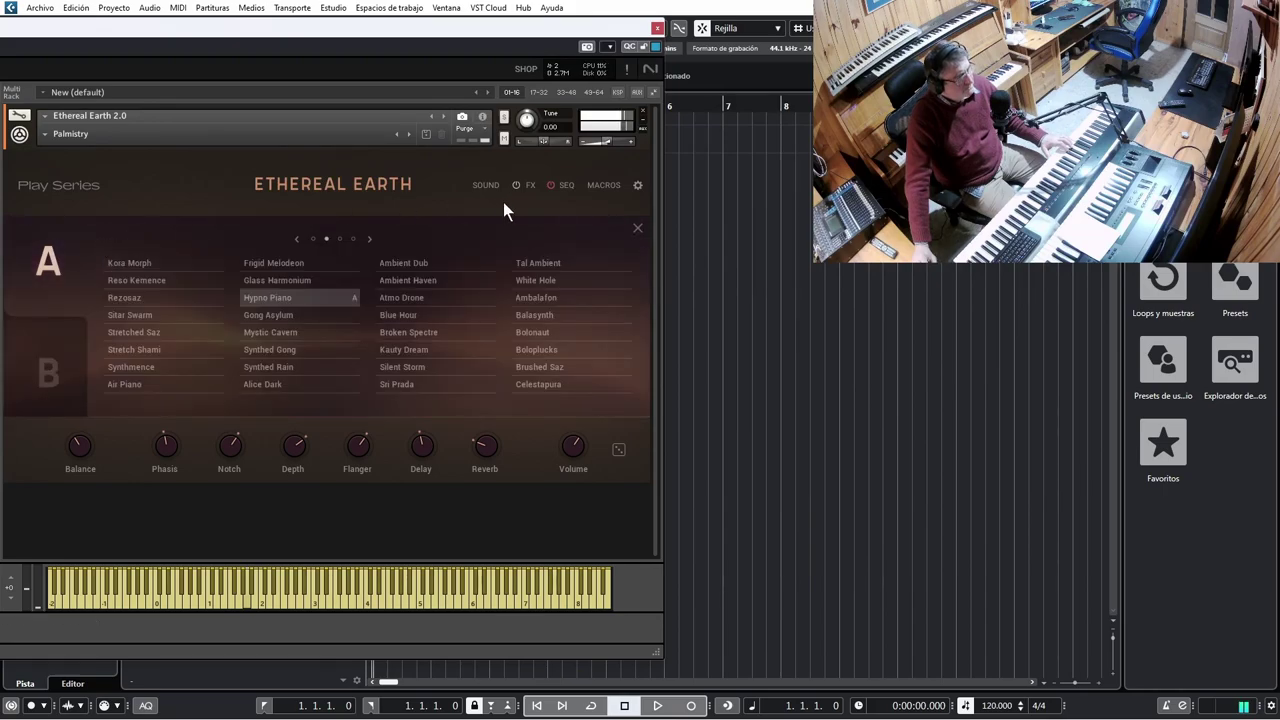
left_click(636, 229)
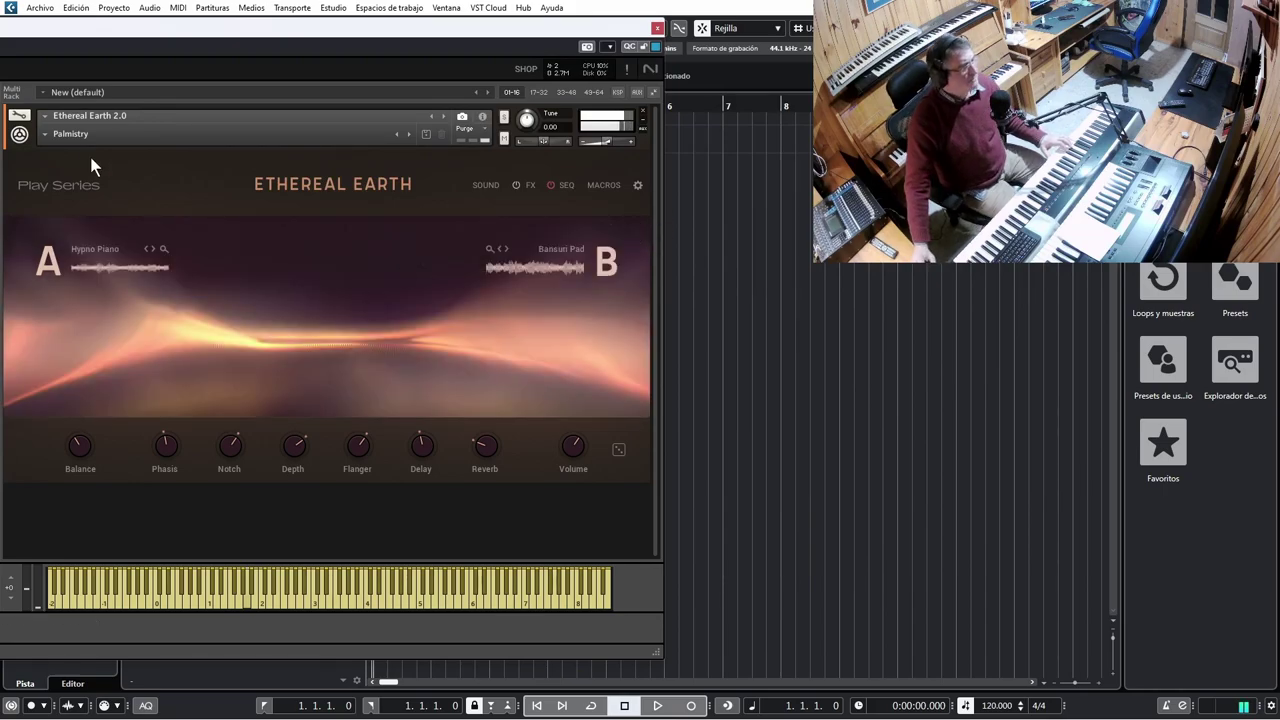
left_click(84, 252)
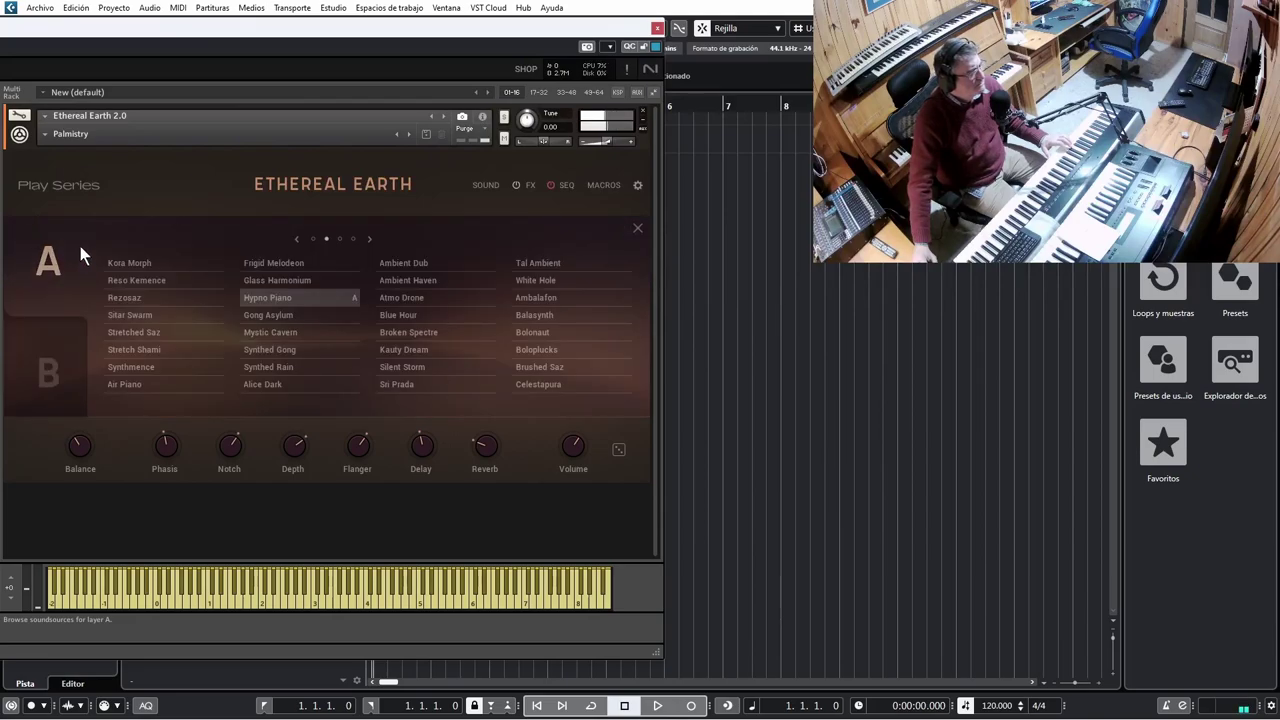
left_click(637, 229)
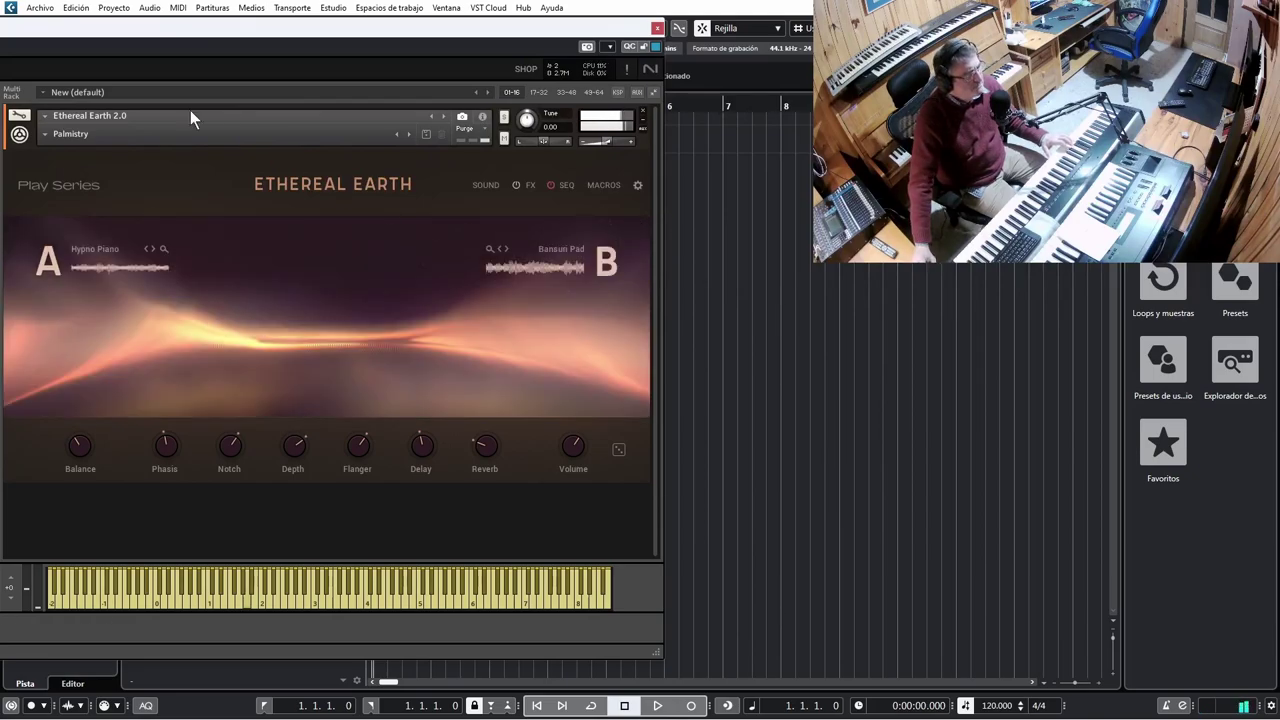
Audition the Synthy snapshots Seven, Silent Movie, Slammer and Sweat Beads, and show the macro editor for Sweat Beads
left_click(406, 132)
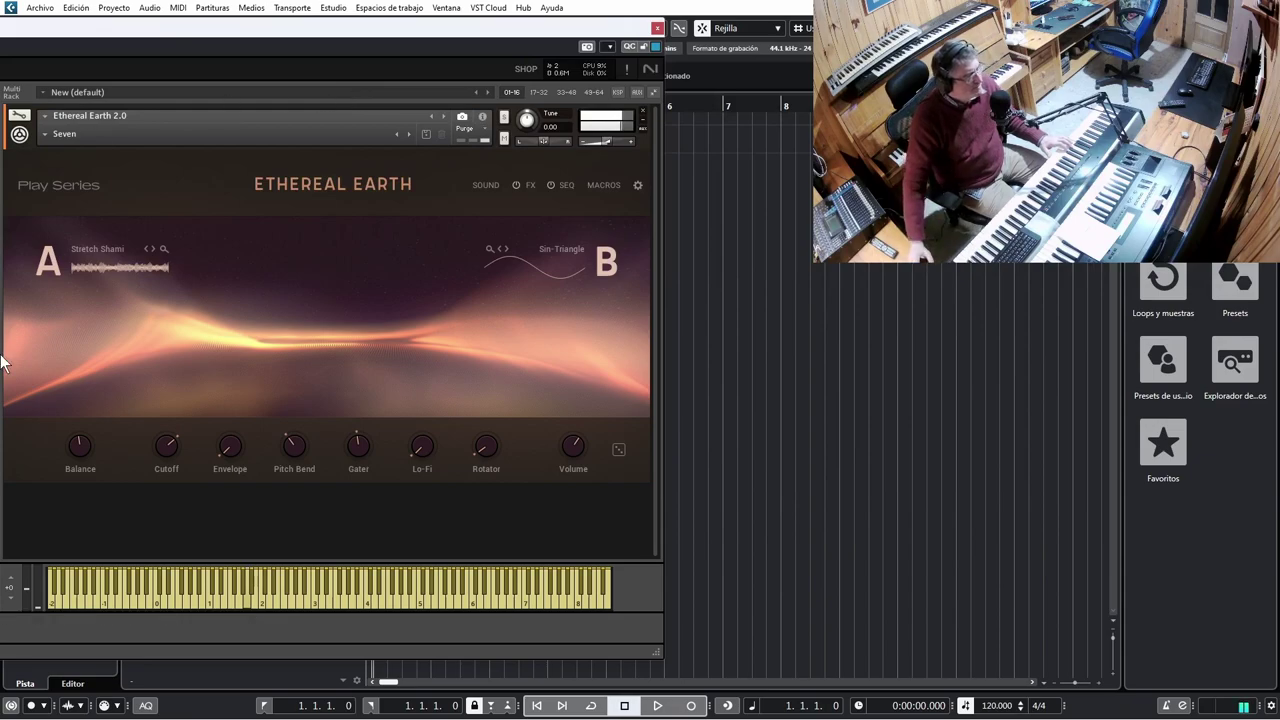
left_click(398, 134)
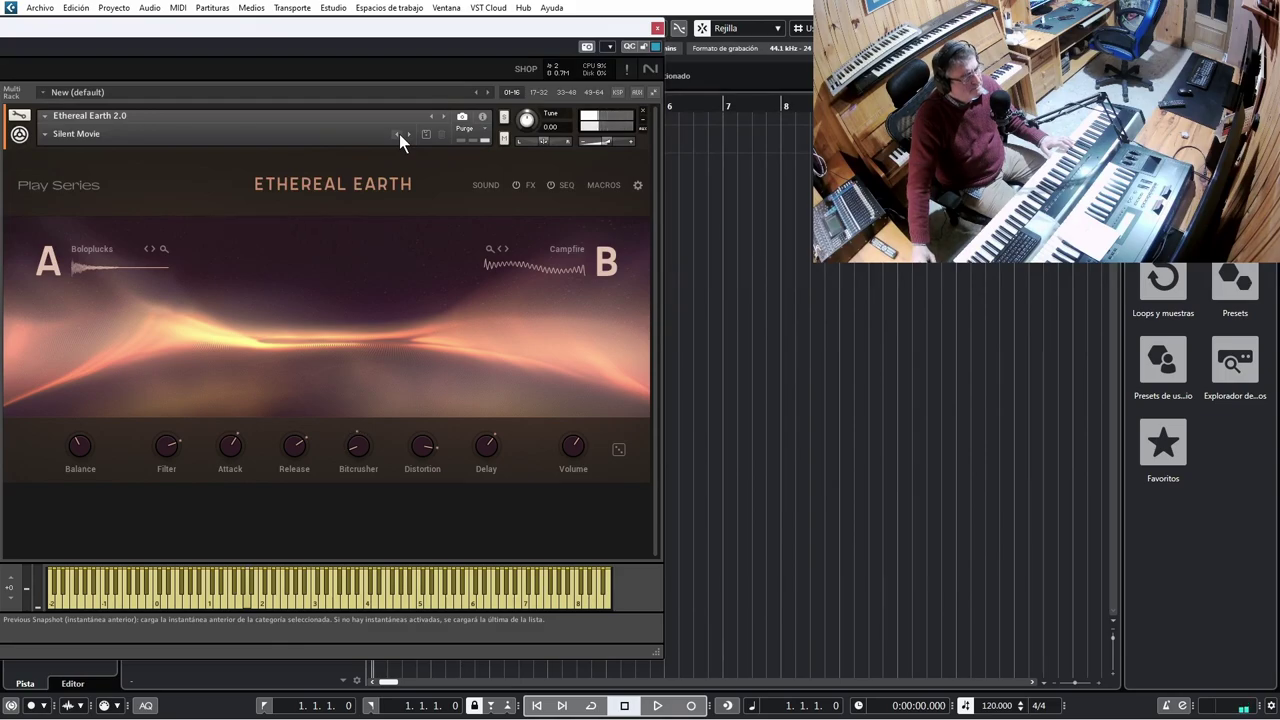
left_click(409, 134)
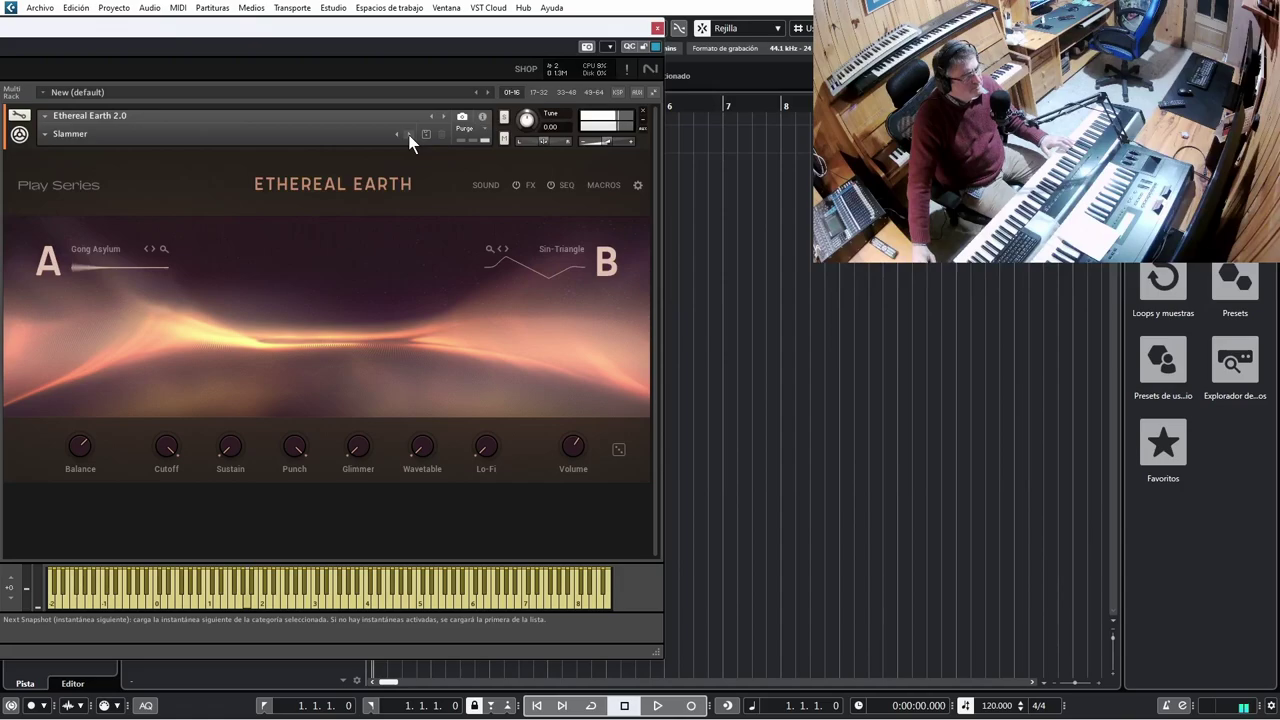
left_click(409, 134)
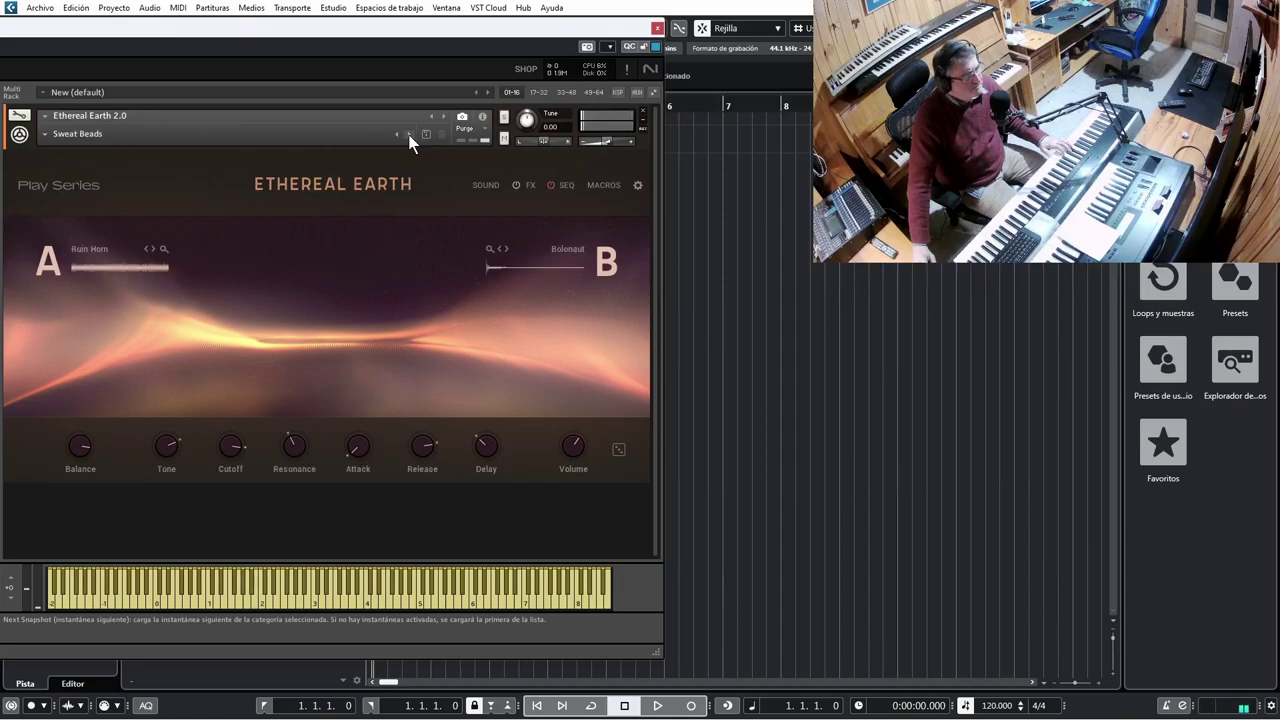
left_click(605, 186)
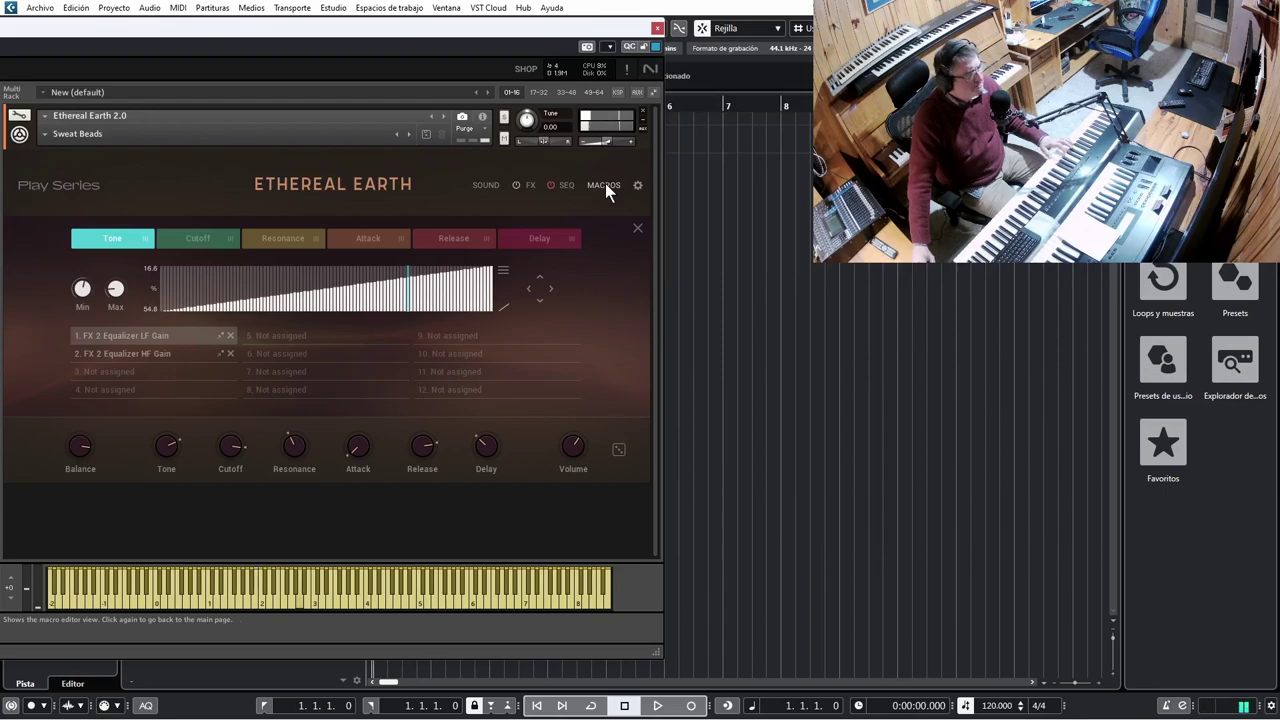